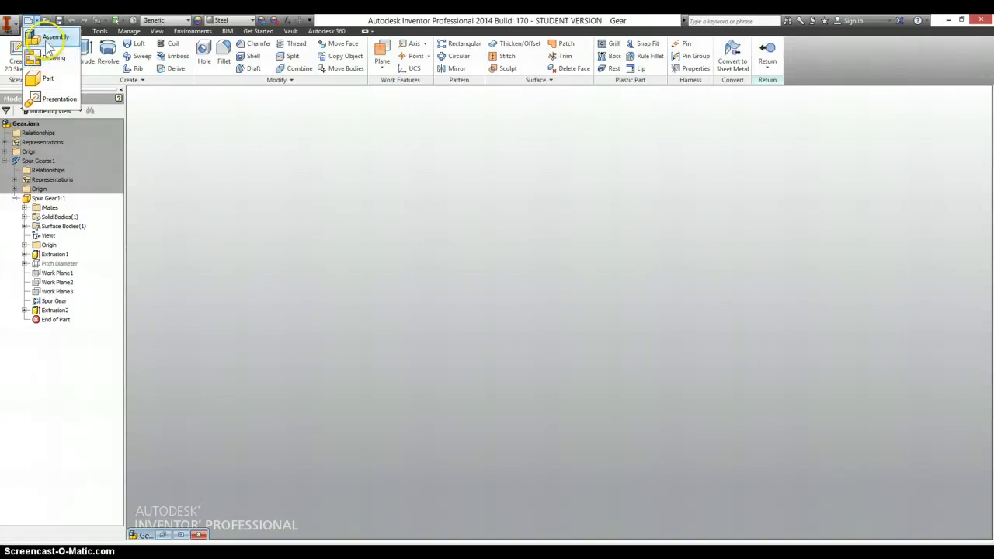
- Create a new assembly and place one of each Arbor Press component, from Actuator Screw through Table
click(50, 41)
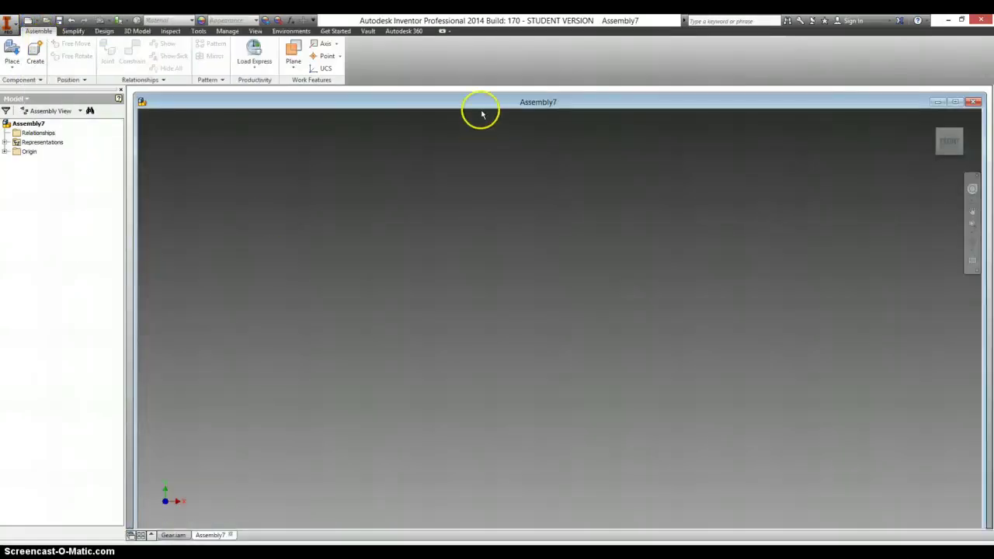
double_click(478, 107)
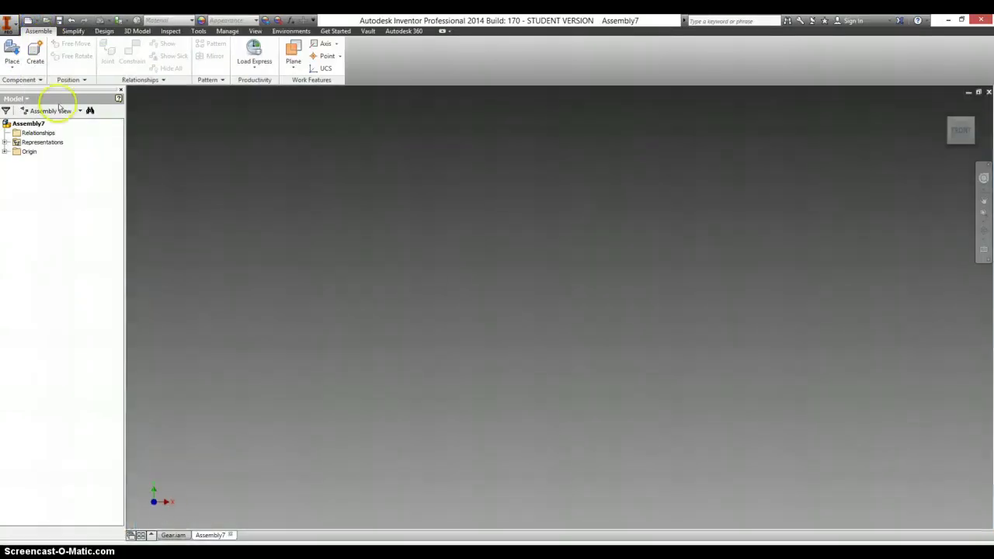
click(12, 53)
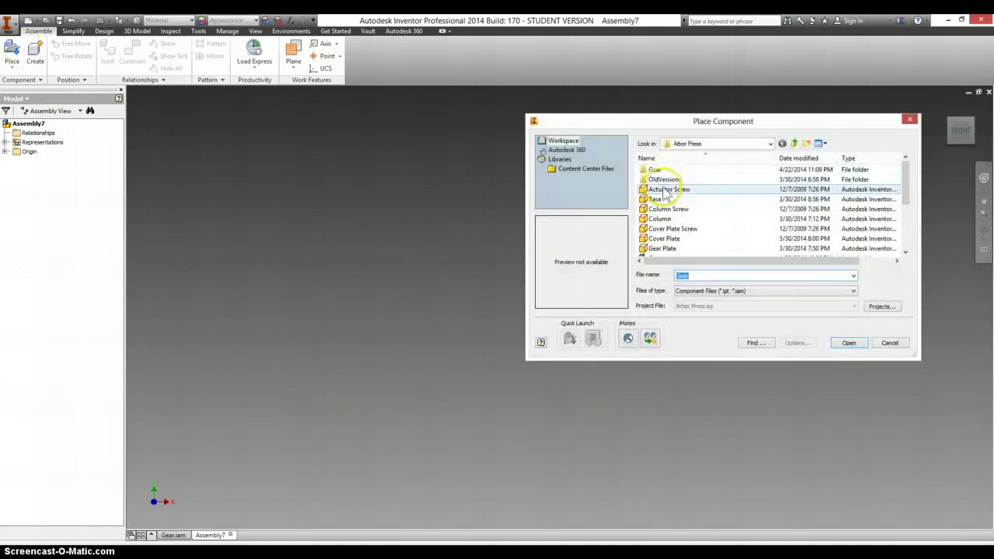
click(663, 188)
drag(907, 174, 908, 219)
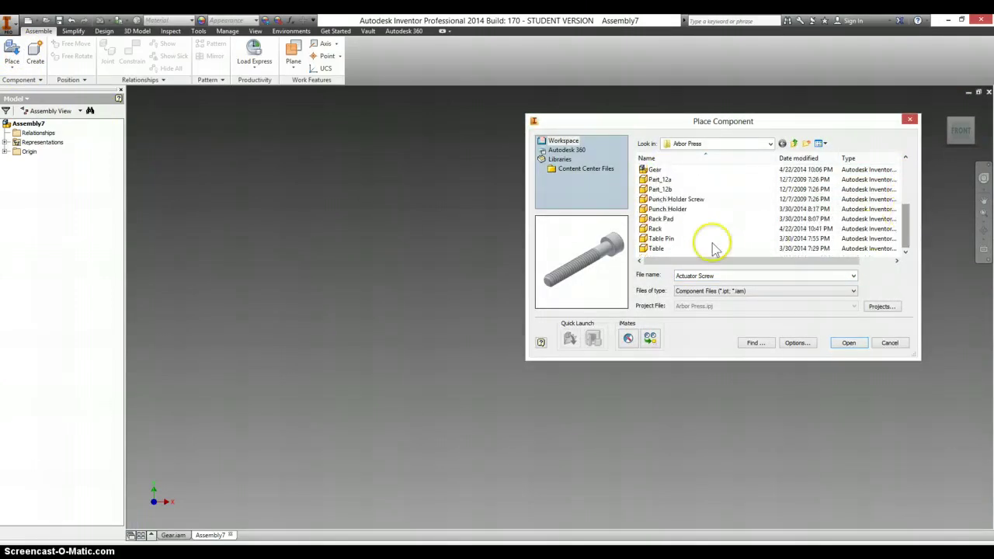
shift+click(660, 249)
click(846, 342)
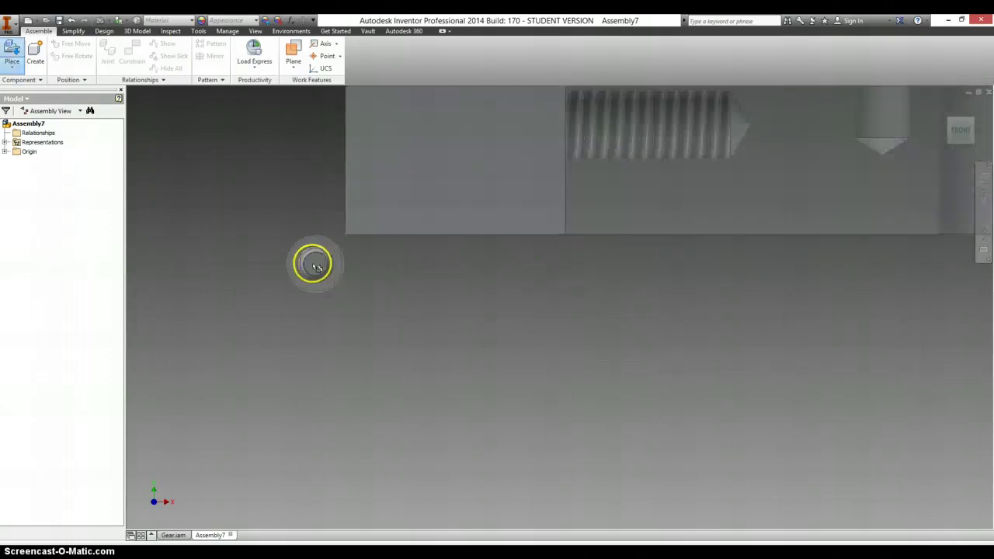
scroll(358, 326, up, 5)
middle_drag(354, 334, 323, 421)
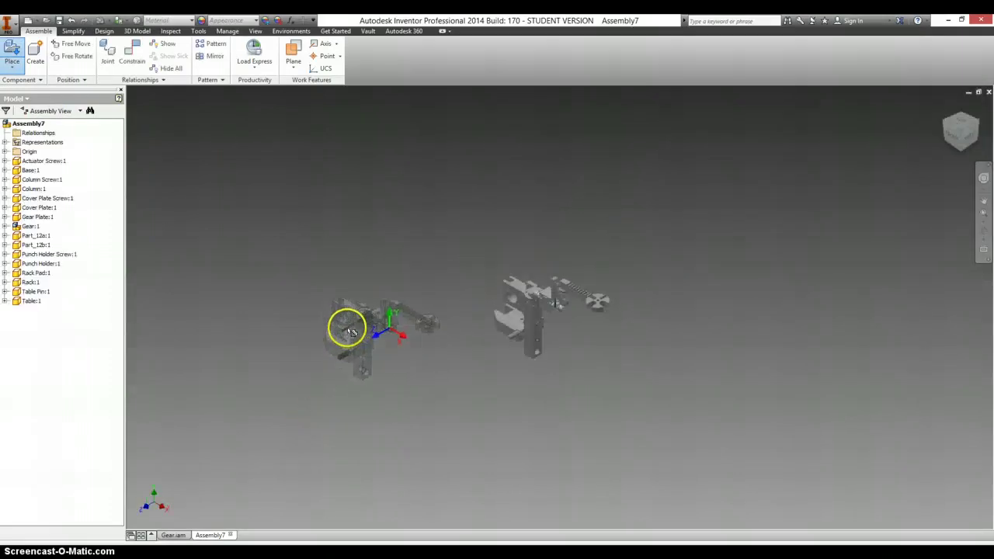
right_click(399, 282)
click(438, 286)
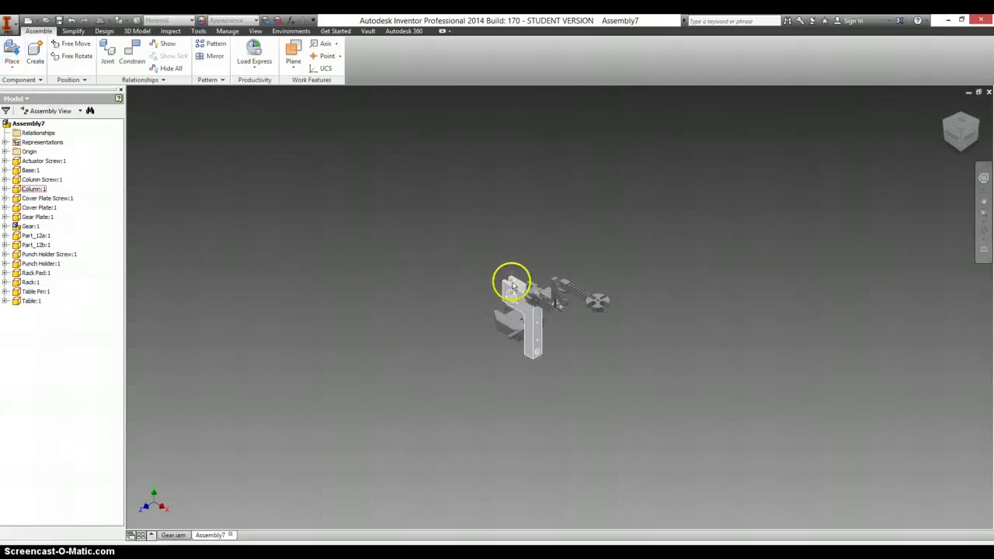
- Spread out the two screws, the column and the round gear plate so they no longer overlap the other parts
scroll(510, 295, up, 5)
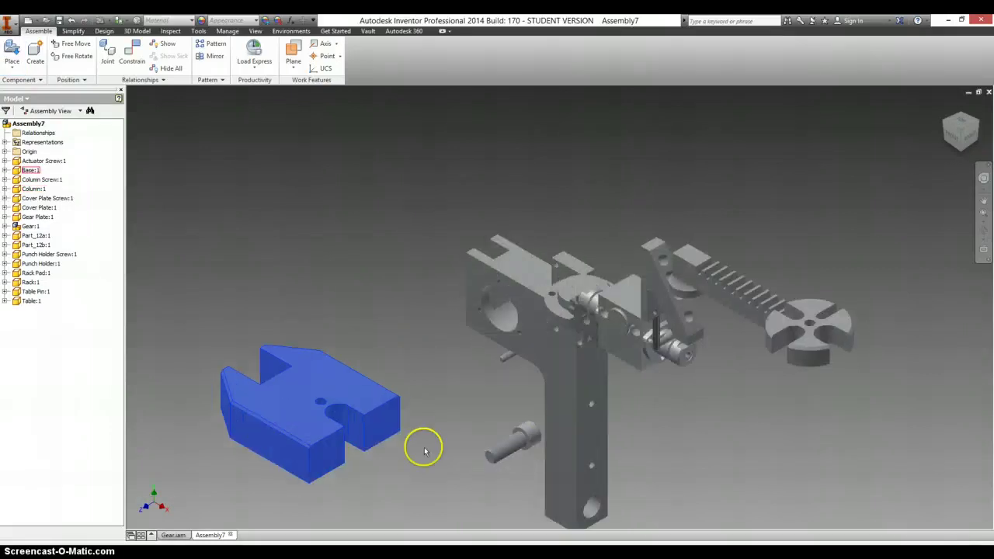
drag(493, 443, 337, 295)
drag(508, 361, 406, 232)
drag(557, 333, 555, 345)
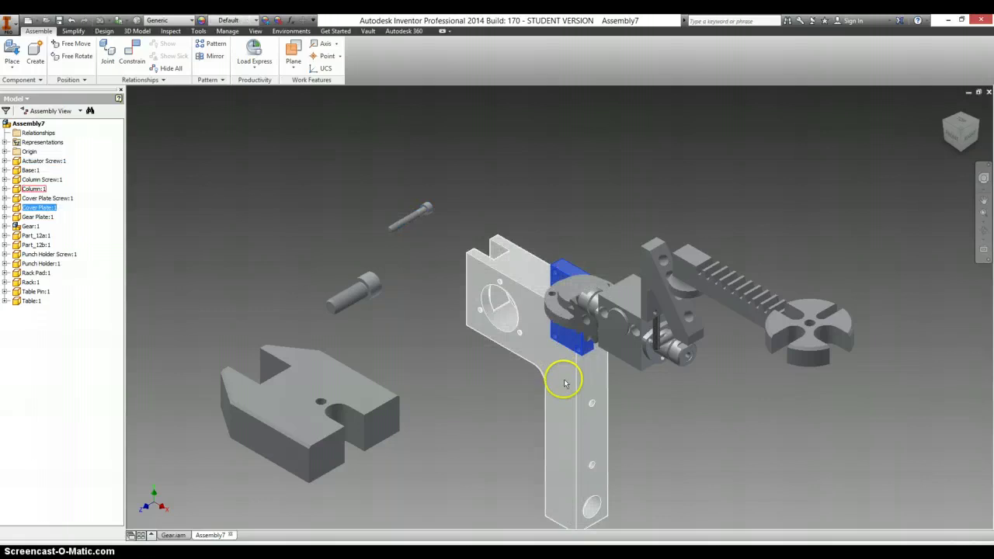
drag(563, 381, 512, 419)
drag(525, 186, 524, 184)
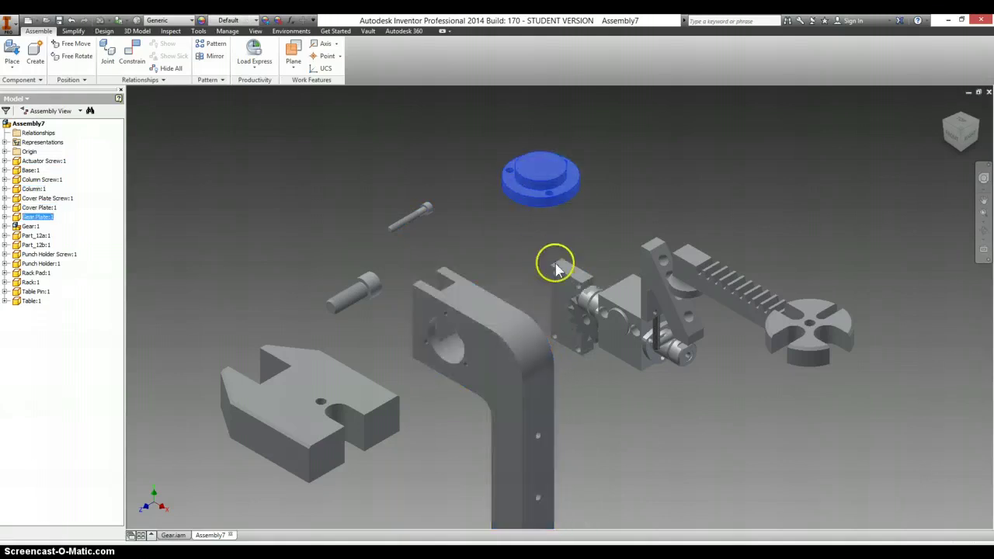
- Move the cover plate, gear and remaining overlapping small parts apart so each component stands clear
drag(565, 288, 484, 226)
drag(584, 305, 606, 204)
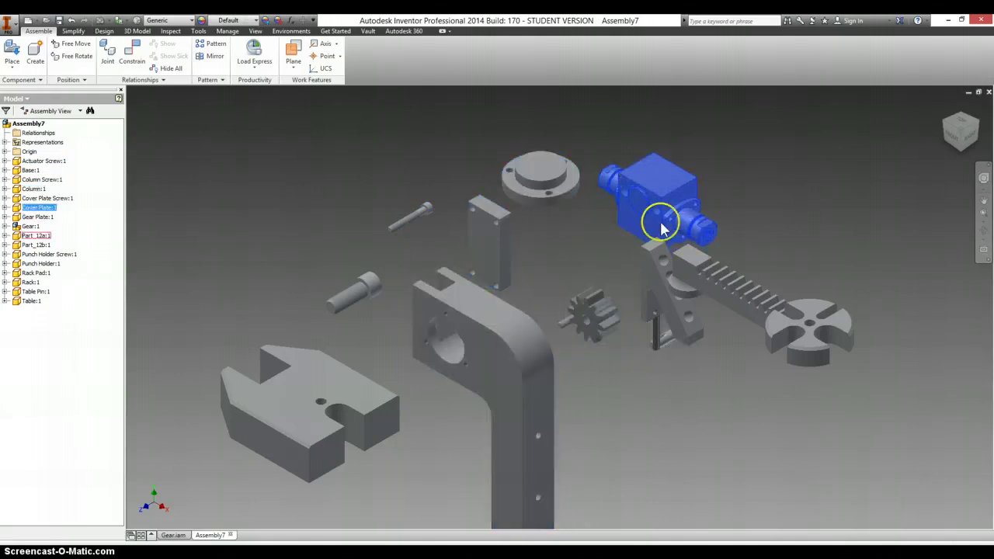
drag(660, 275, 783, 439)
drag(659, 332, 690, 396)
drag(628, 306, 713, 344)
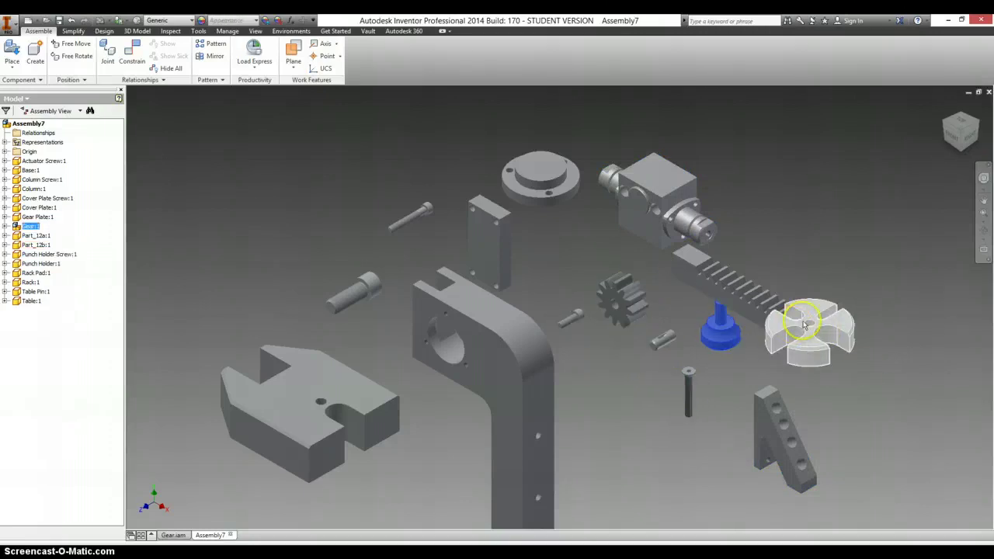
click(872, 372)
- Ground the base component in the assembly
scroll(501, 486, down, 3)
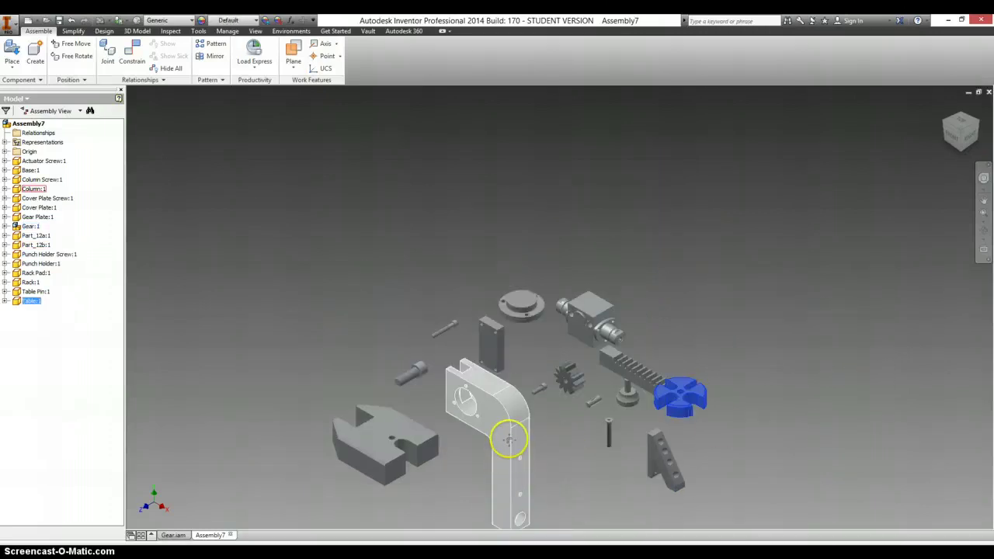
middle_drag(507, 472, 514, 417)
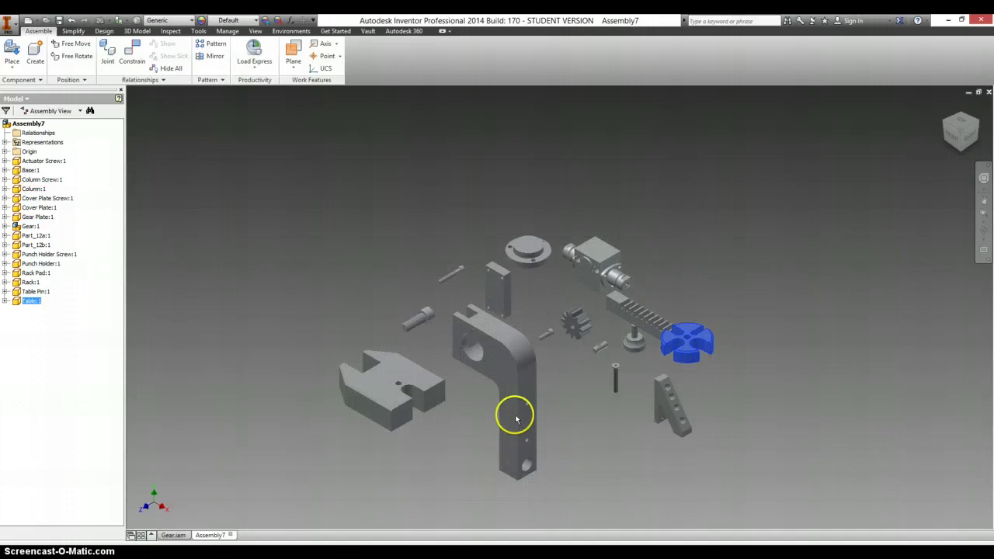
click(400, 406)
right_click(396, 403)
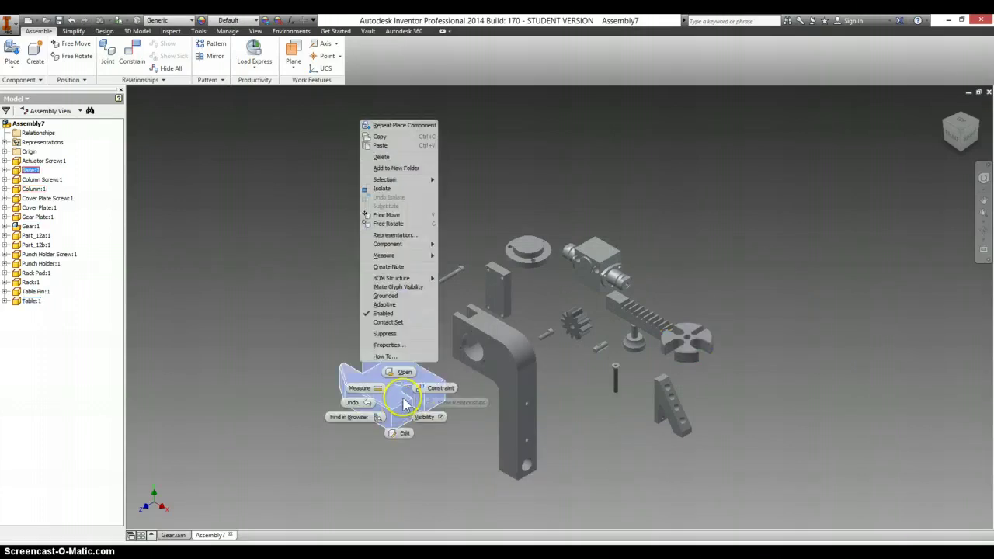
click(380, 314)
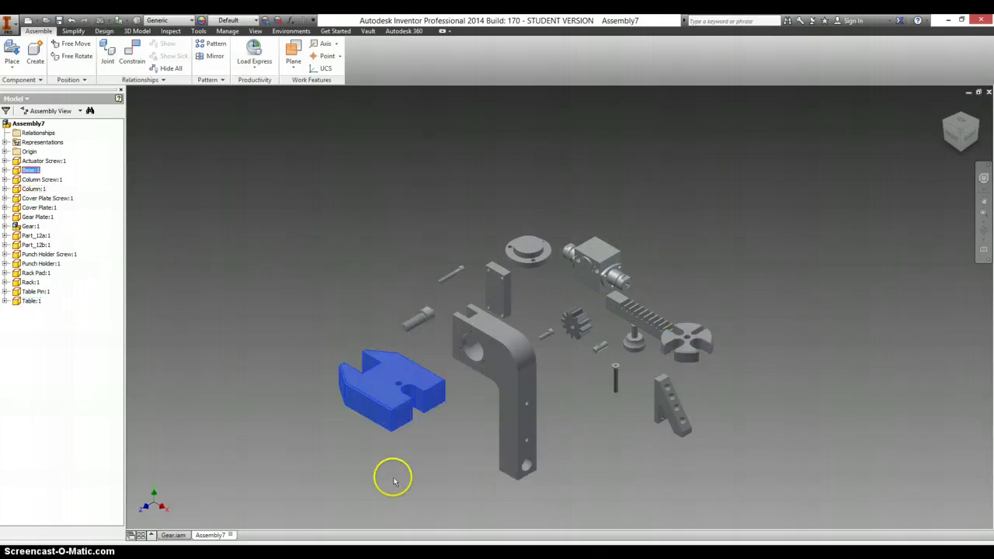
click(464, 410)
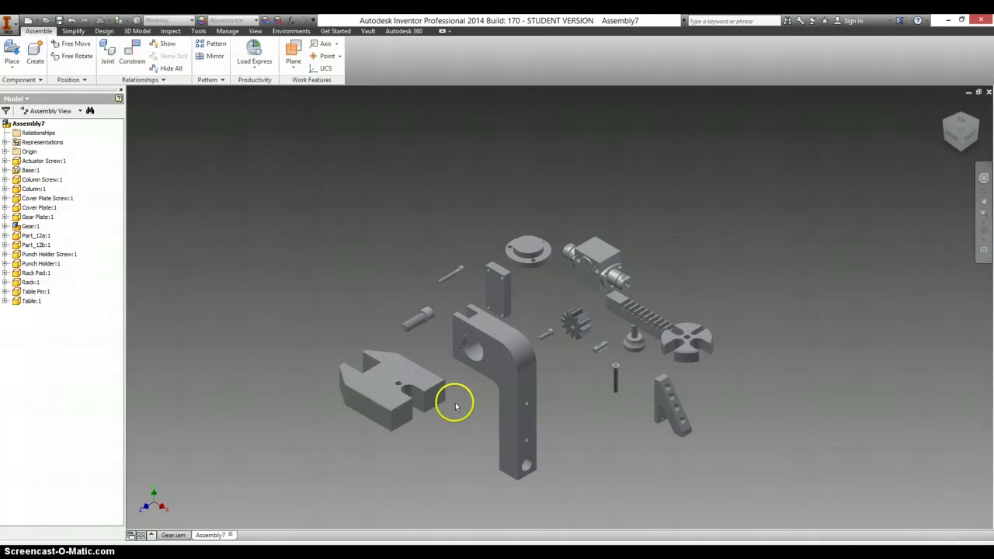
- Remove the grounding from the base component
click(349, 391)
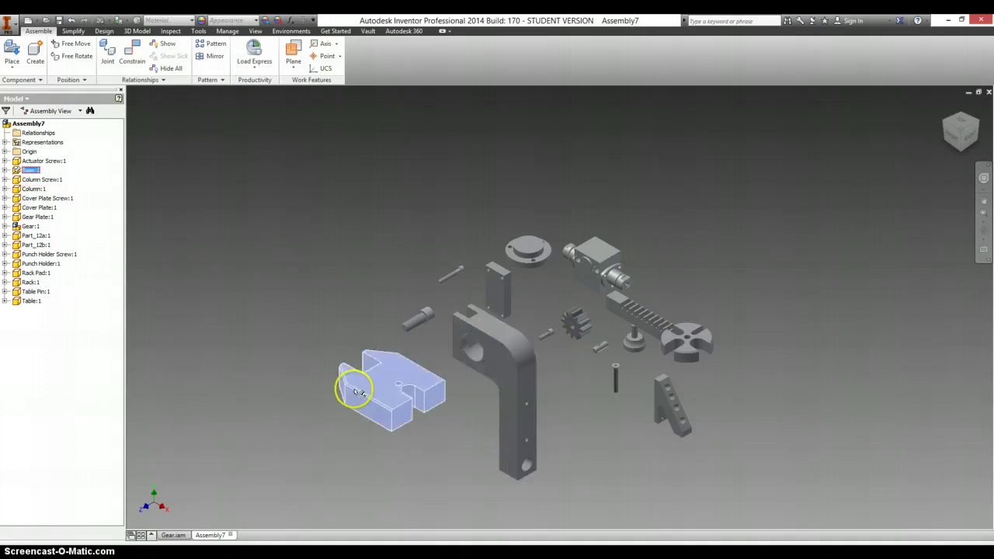
right_click(354, 393)
click(351, 282)
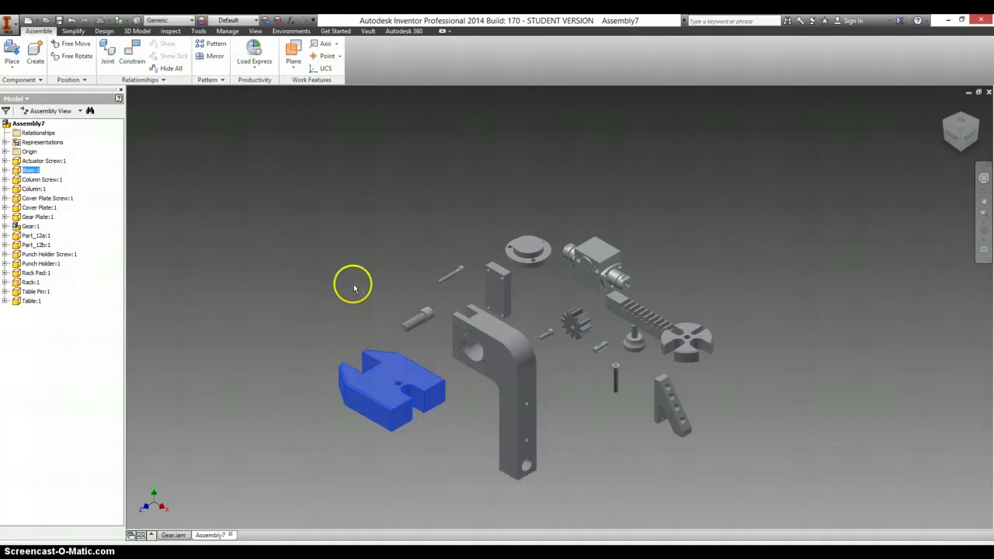
- Ground the column so it is the fixed component of the assembly
click(516, 432)
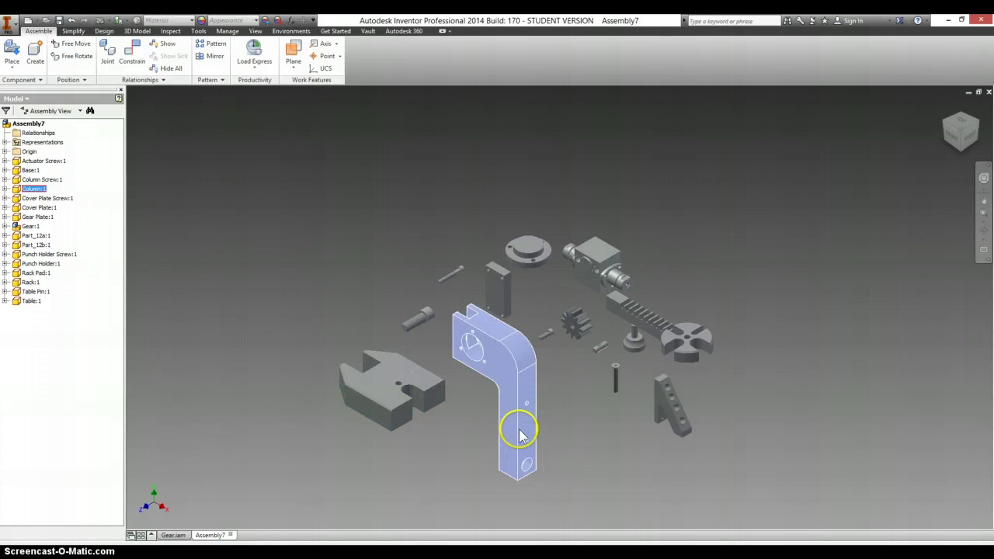
right_click(518, 431)
click(519, 322)
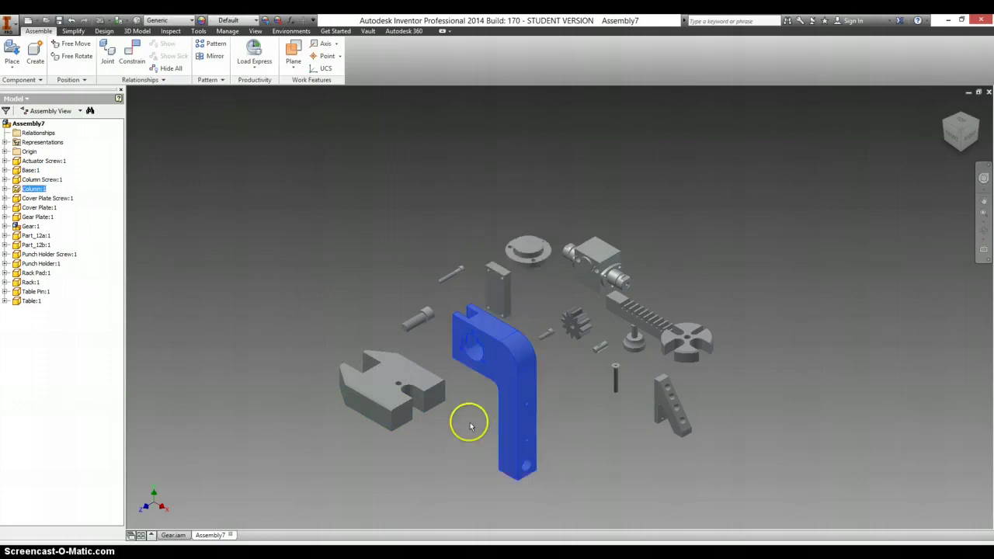
click(436, 438)
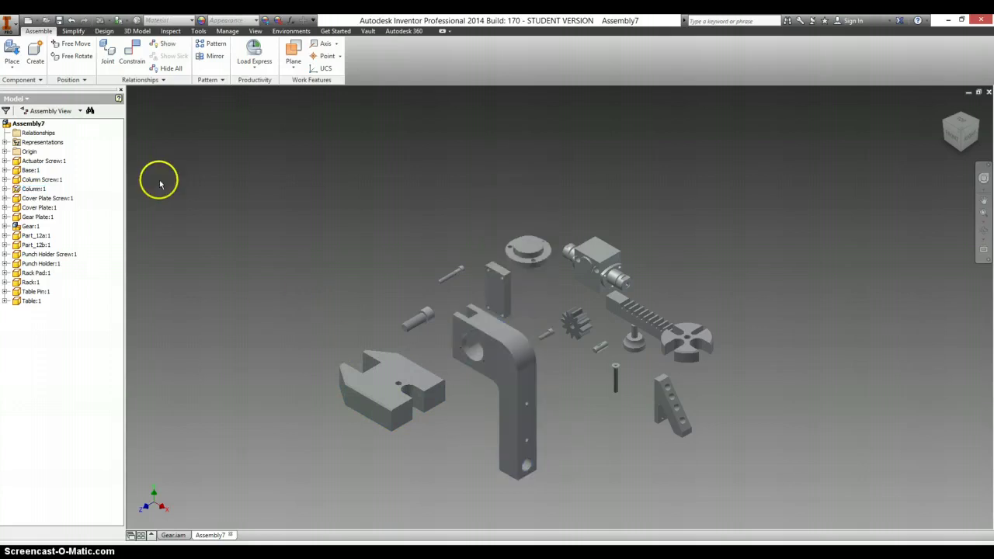
click(132, 53)
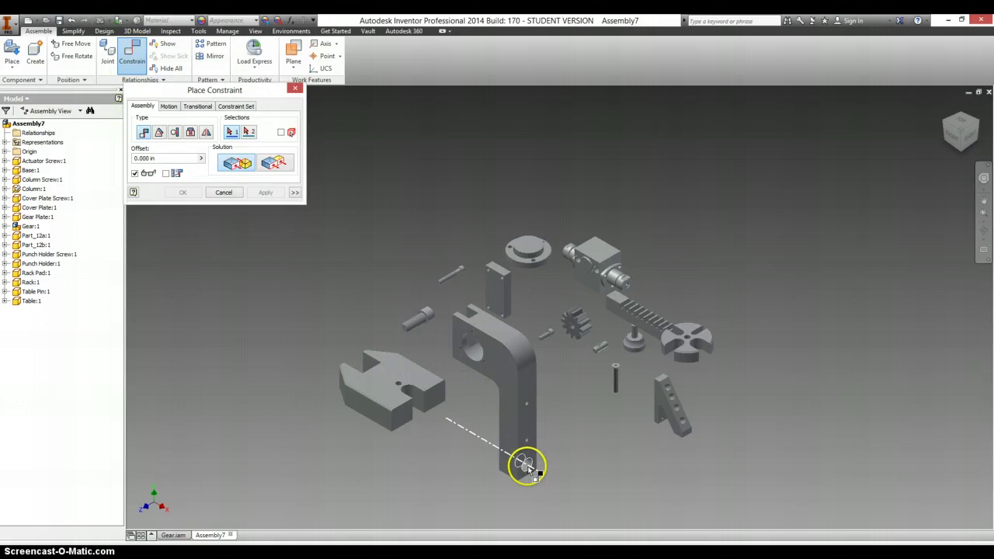
scroll(527, 466, up, 2)
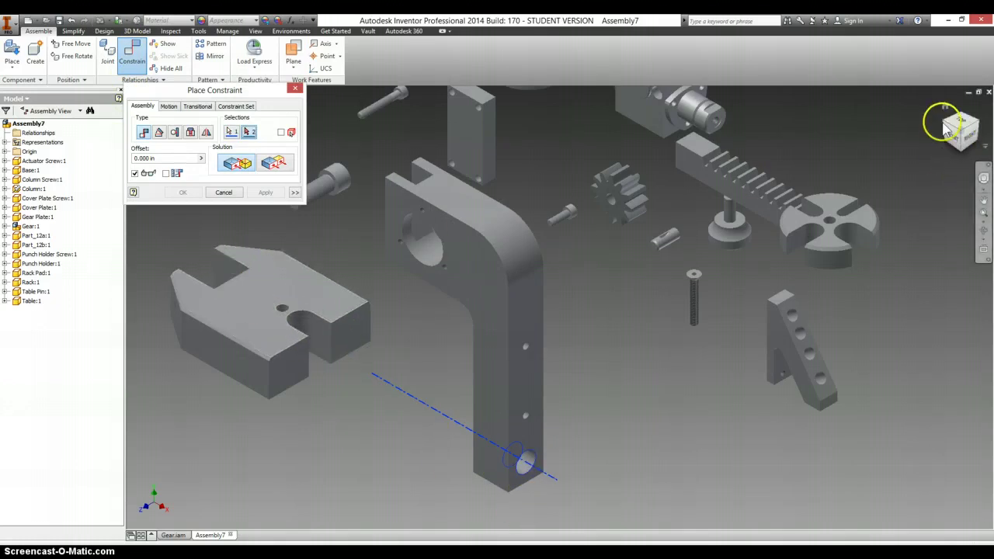
scroll(423, 409, up, 5)
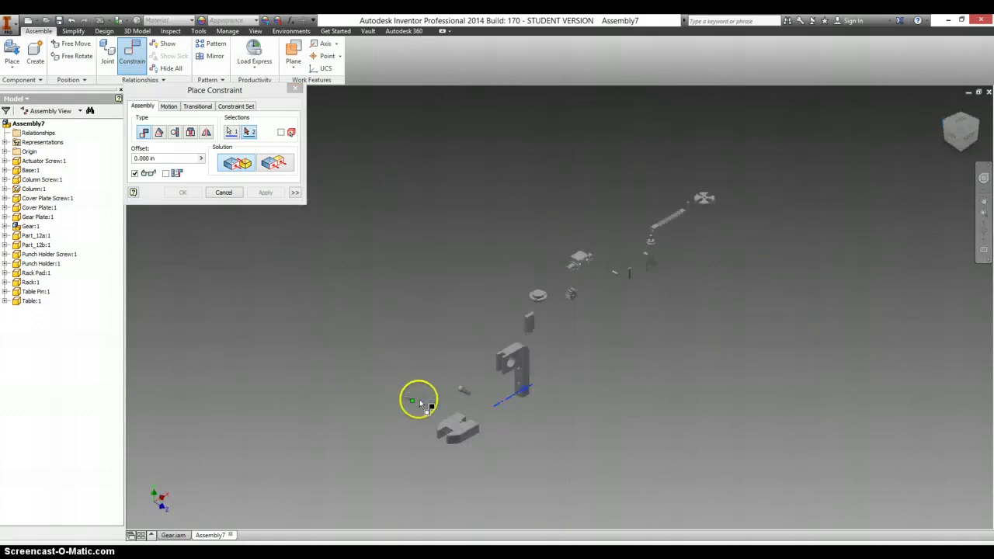
scroll(433, 410, down, 8)
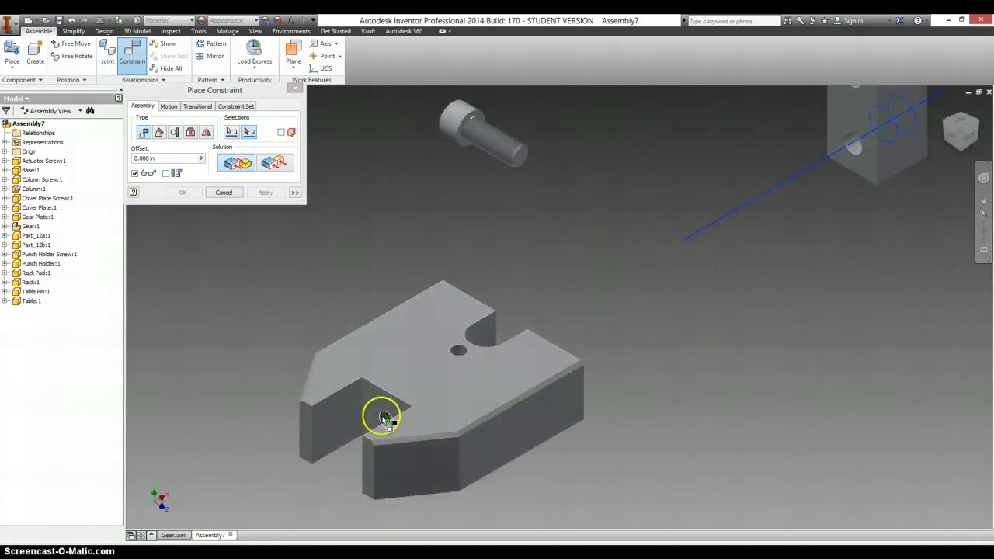
click(388, 421)
scroll(857, 200, up, 4)
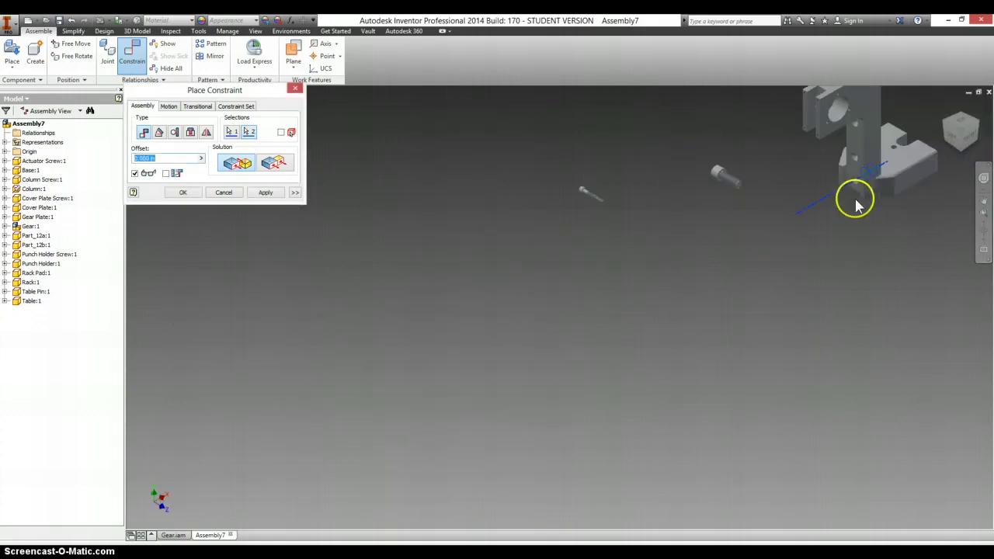
click(235, 192)
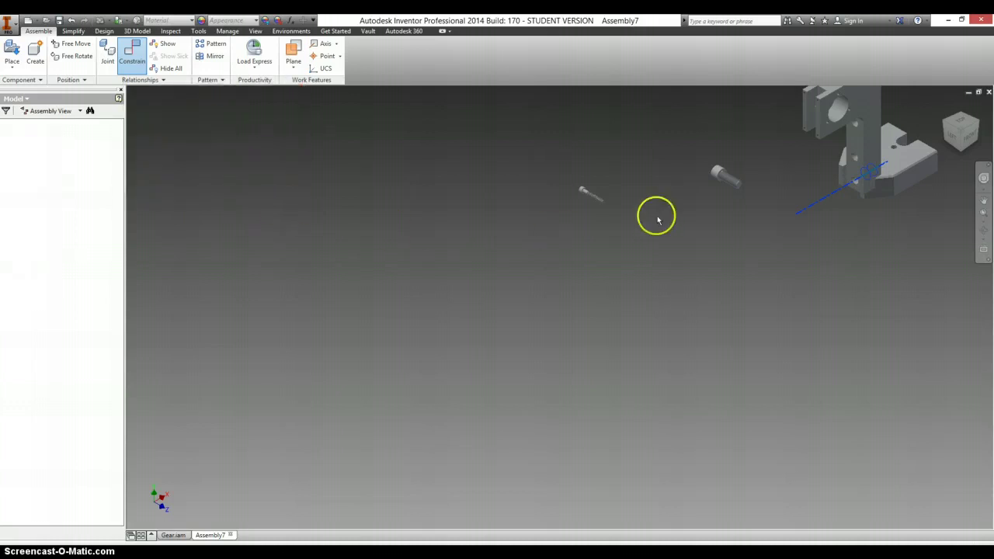
- Mate the axis of the hole in the base's rectangular slot to the axis of the column's lowest hole, with 0.000 in offset
click(126, 49)
scroll(683, 279, down, 5)
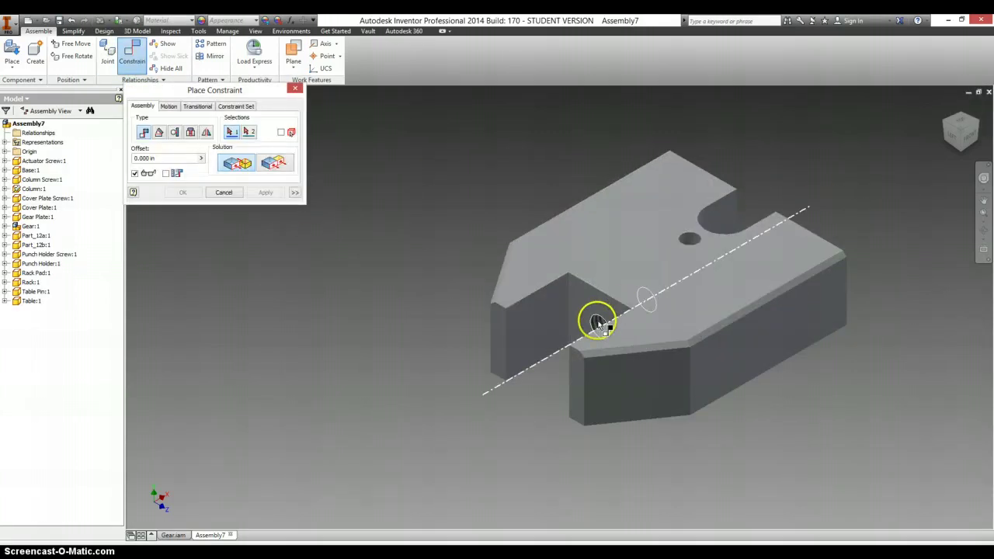
click(598, 323)
scroll(829, 176, up, 5)
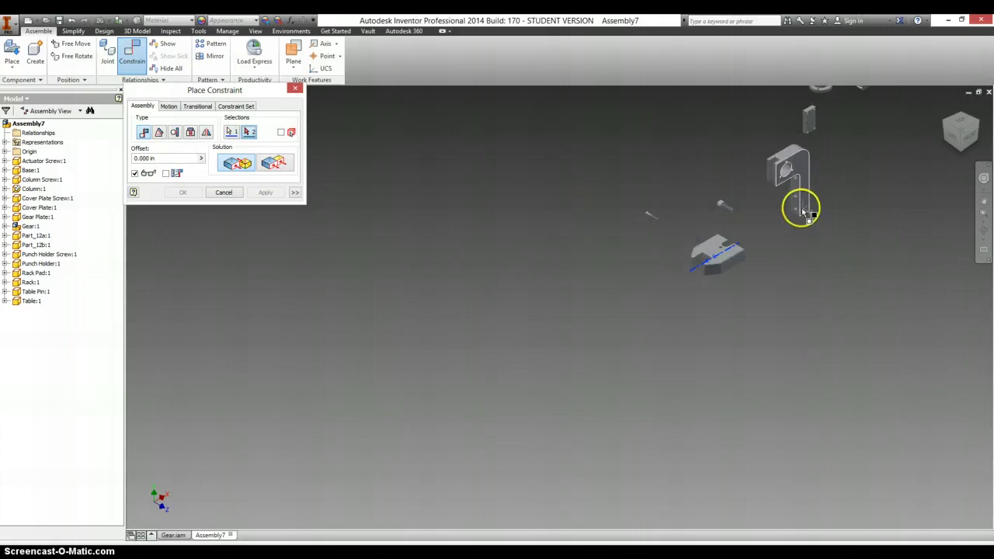
scroll(710, 207, down, 5)
scroll(691, 180, down, 2)
click(691, 182)
scroll(690, 185, up, 4)
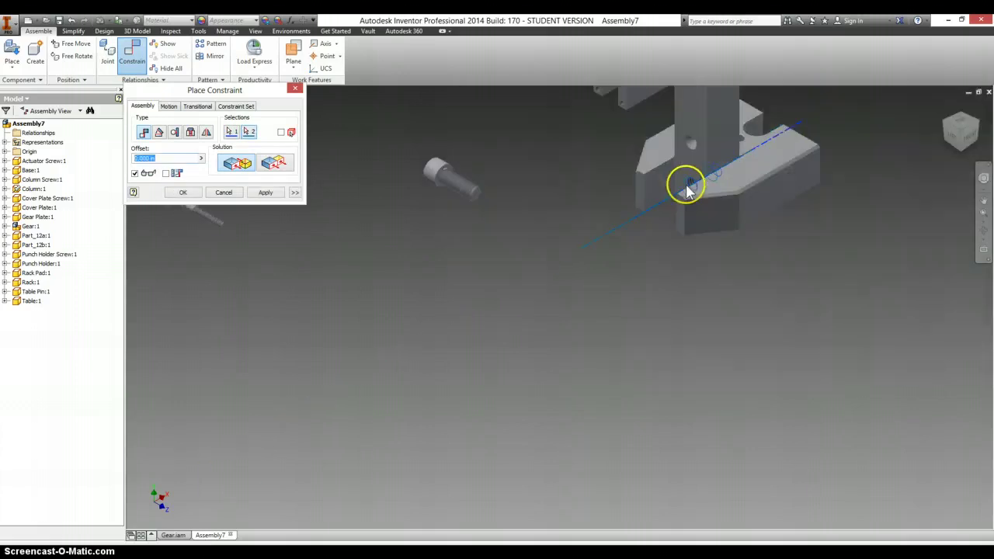
click(265, 193)
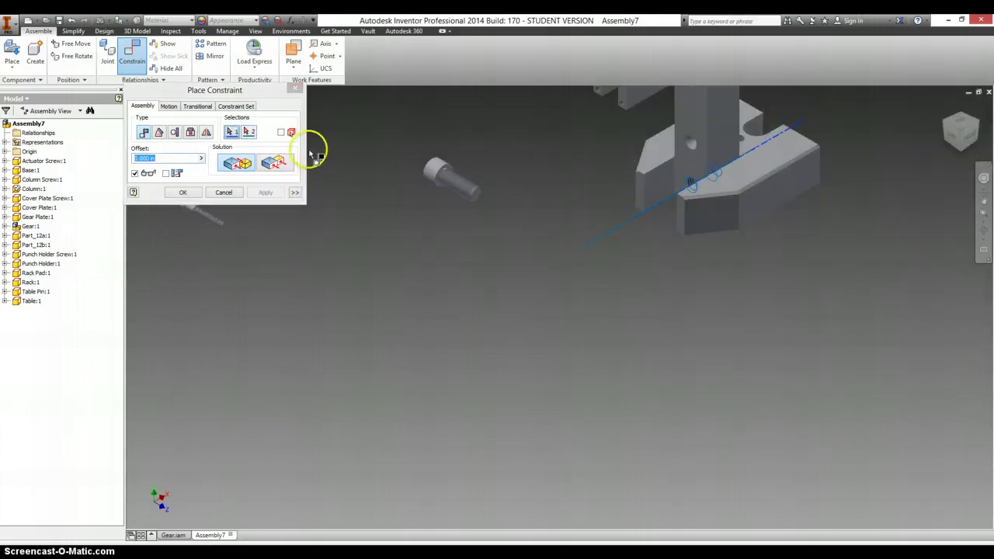
click(295, 88)
- Mate the inner face of the base's rectangular slot to the column's front face containing the holes, with 0.000 in offset
drag(779, 179, 569, 346)
click(134, 56)
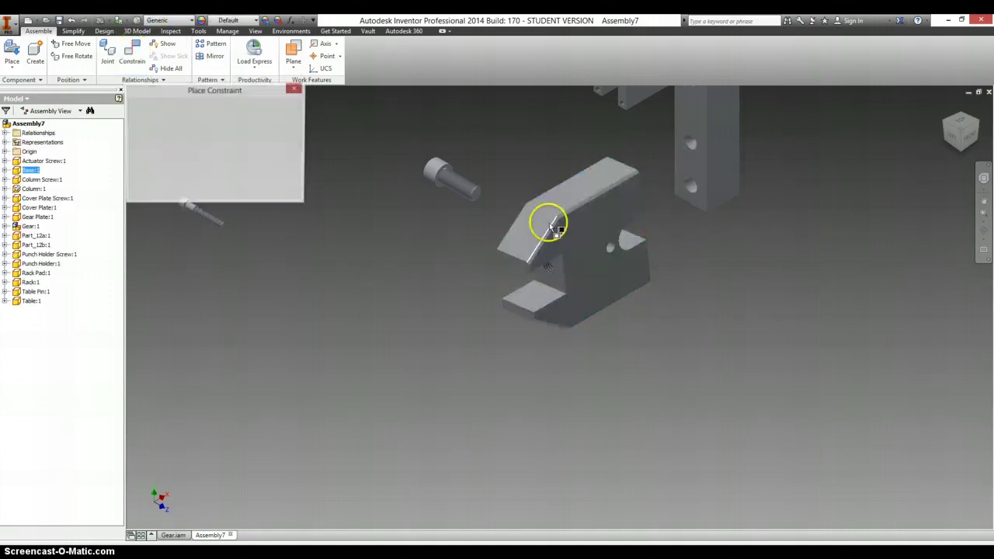
click(553, 269)
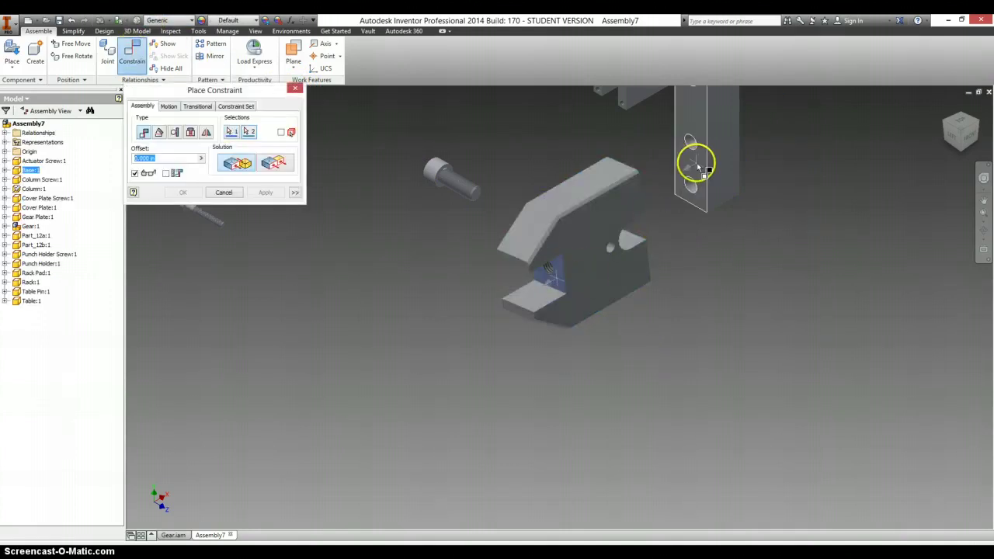
click(715, 247)
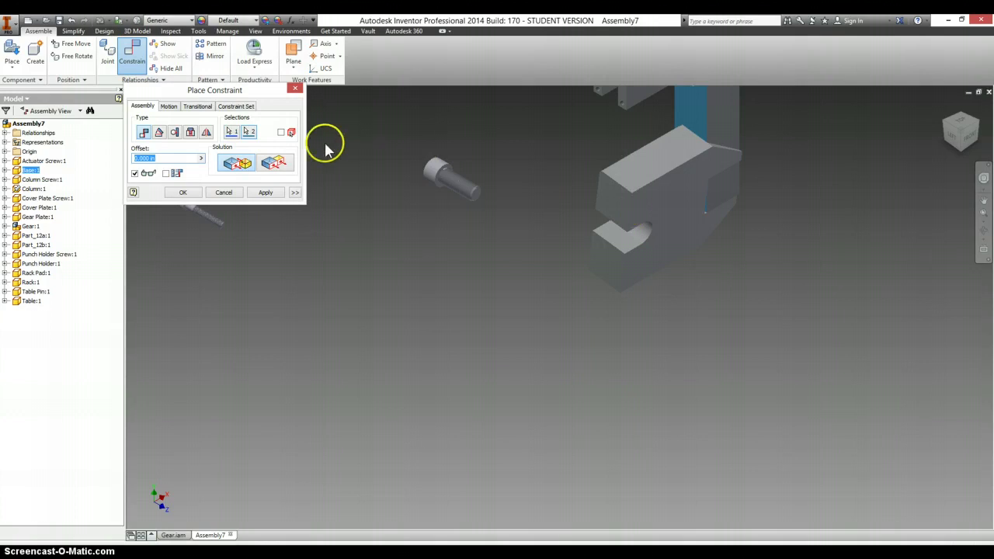
click(268, 192)
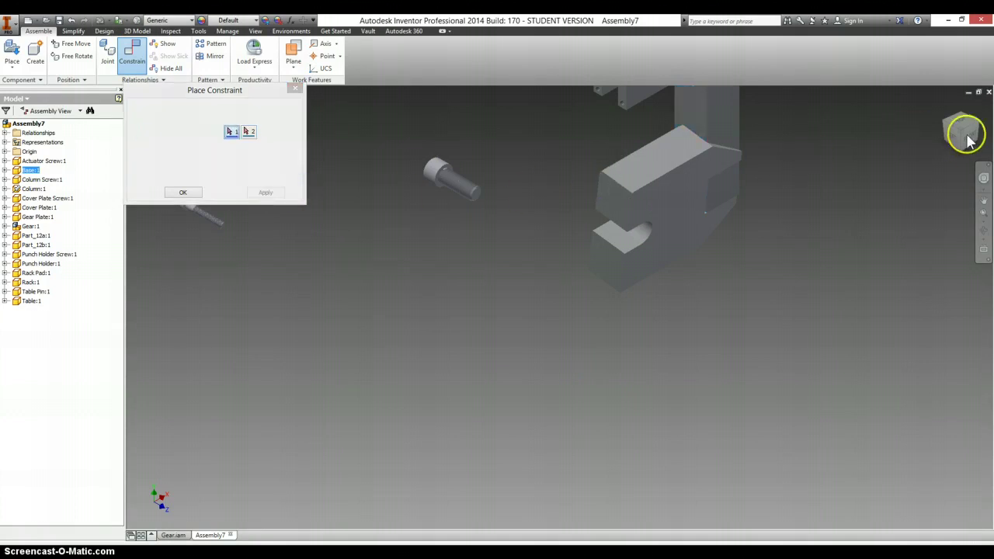
- Constrain the underside of the base flush with the bottom face of the column, with 0.000 in offset
scroll(850, 237, down, 5)
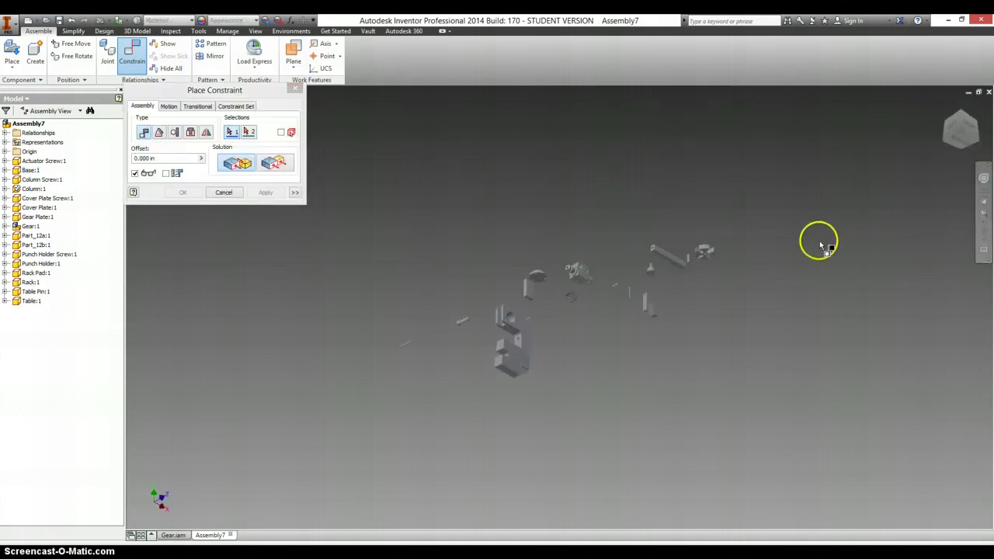
scroll(533, 377, up, 8)
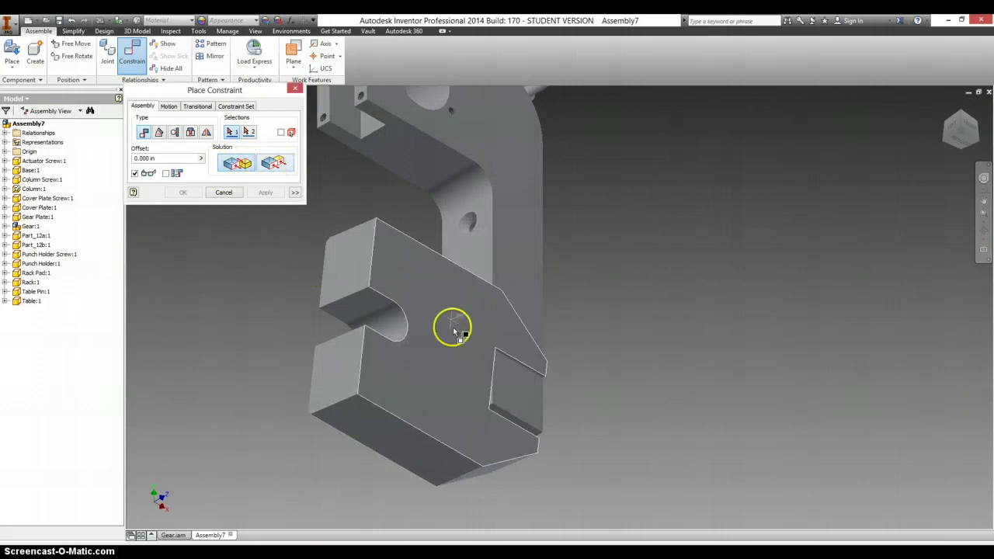
click(454, 372)
click(504, 421)
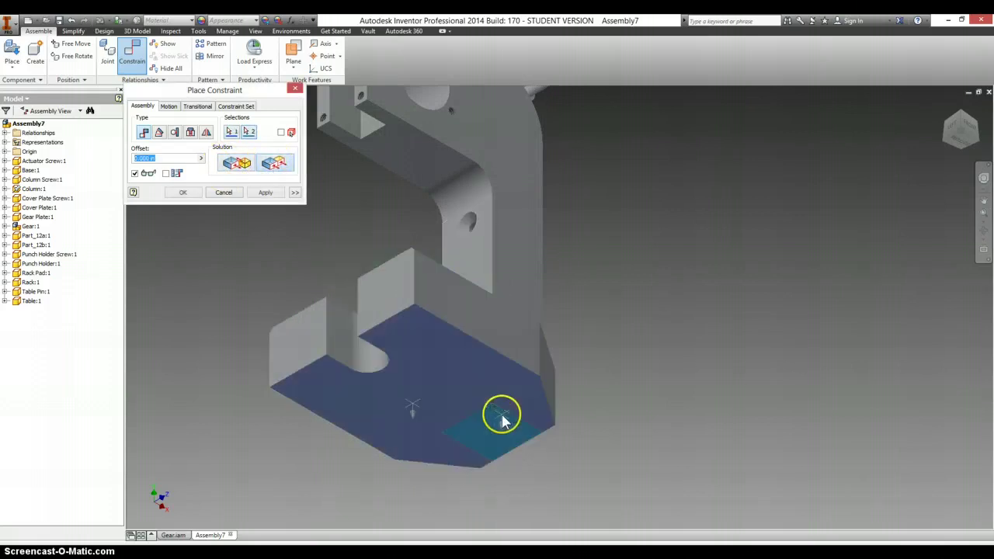
click(265, 192)
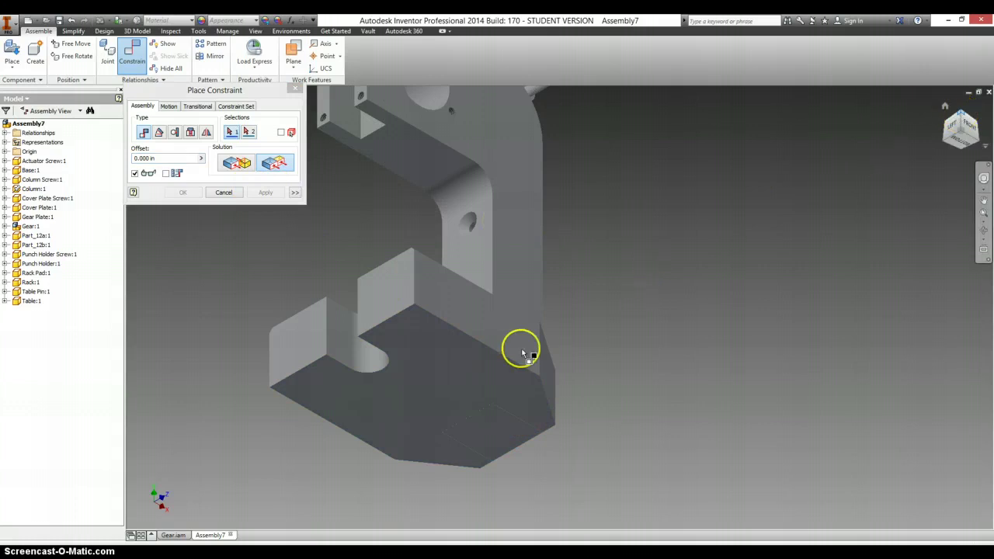
- Seat the round slotted table on the base with an opposed Insert constraint between its underside centre hole and the base's hole, 0.000 in offset
key(F6)
scroll(508, 411, down, 7)
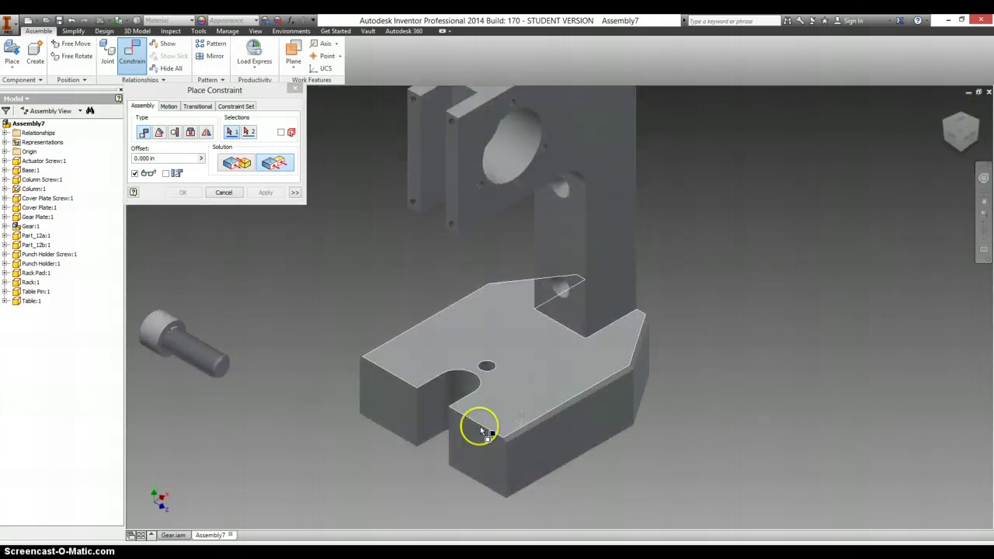
scroll(521, 388, down, 5)
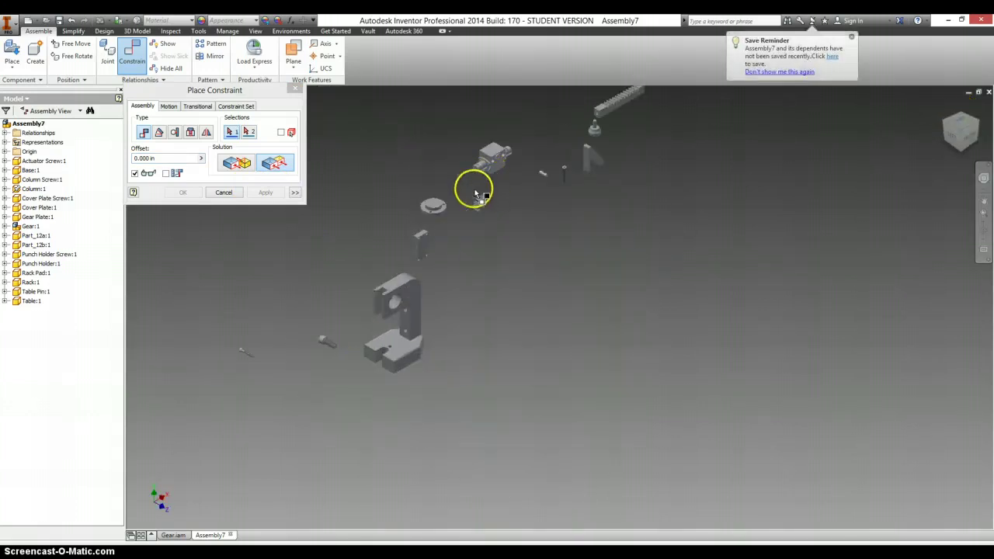
click(190, 134)
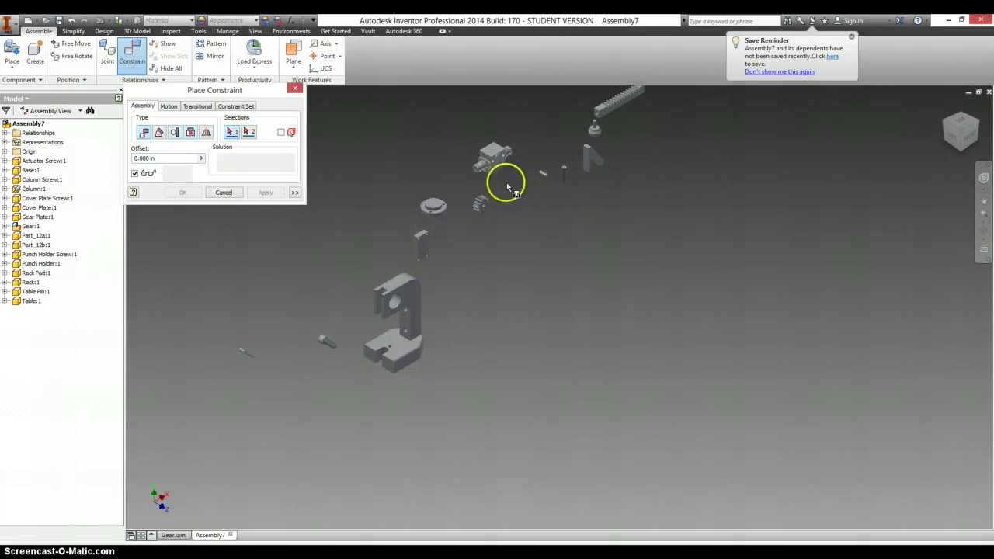
scroll(544, 257, up, 3)
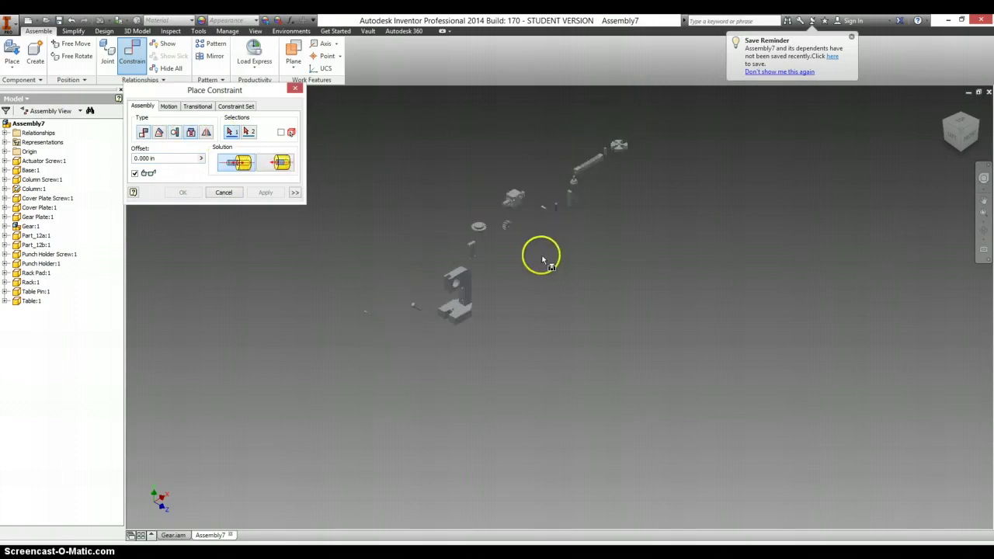
scroll(617, 146, up, 4)
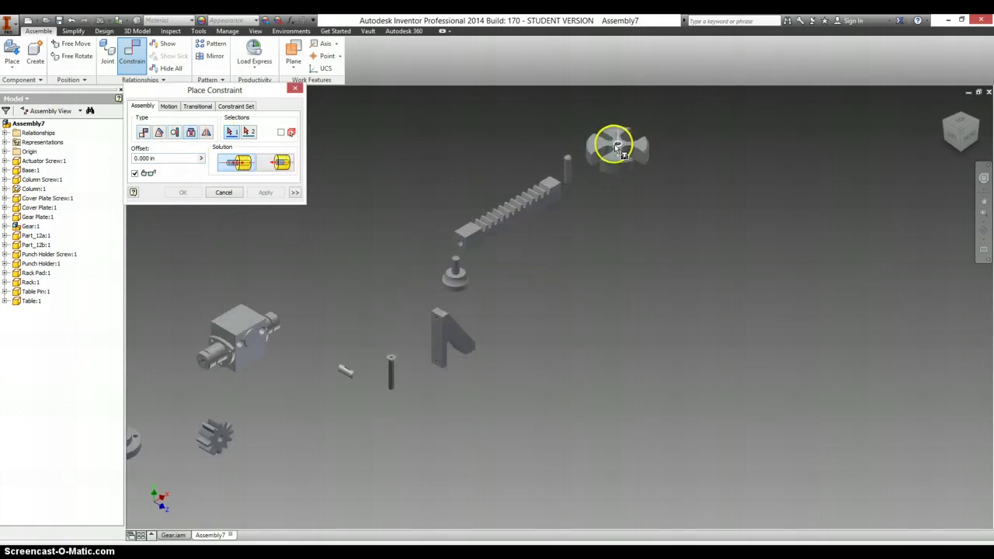
click(959, 152)
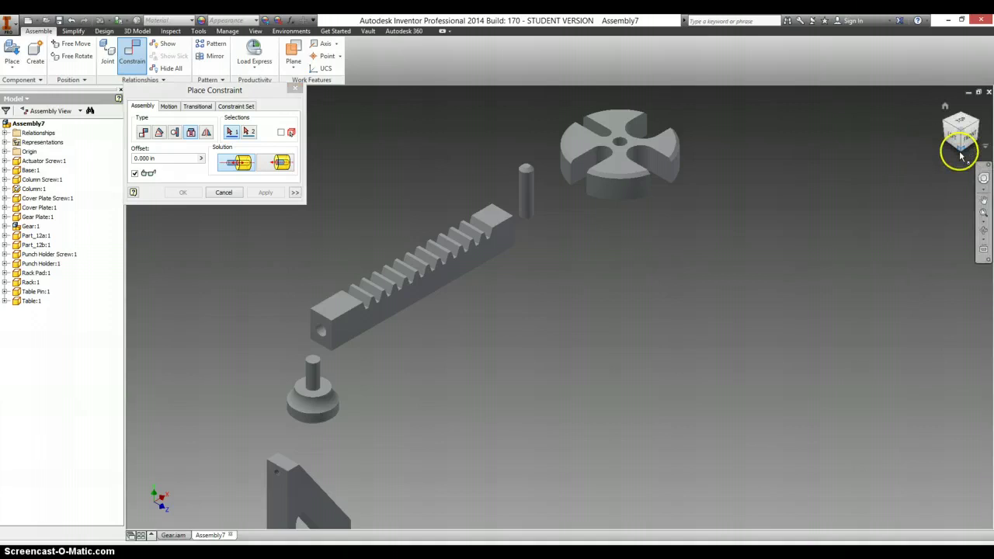
shift+middle_drag(637, 243, 711, 388)
click(699, 397)
scroll(700, 394, down, 6)
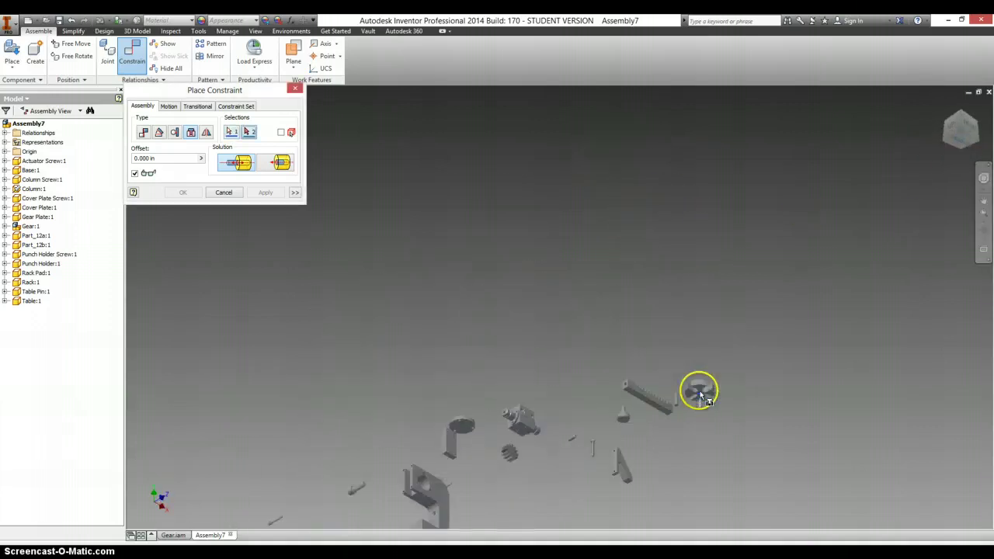
mouse_move(953, 122)
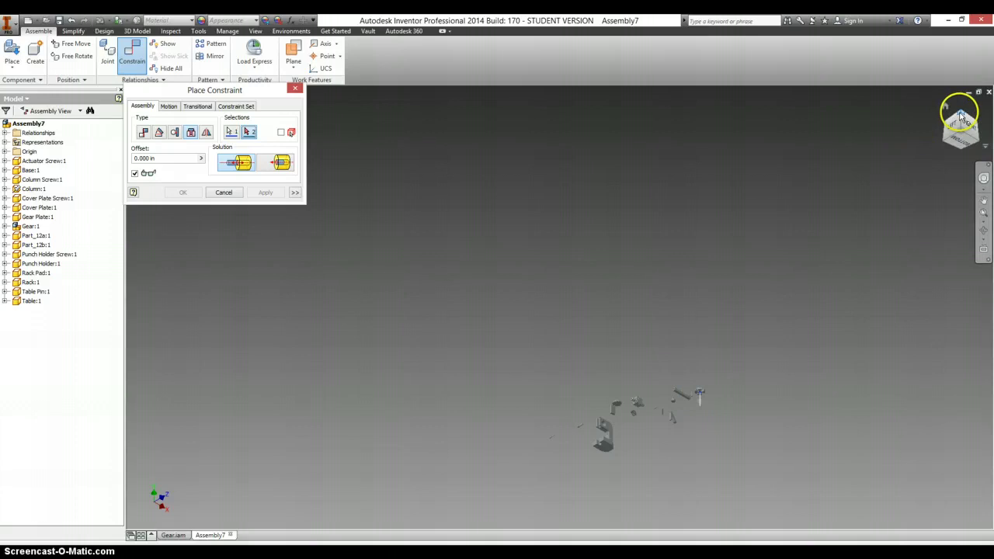
scroll(664, 474, up, 8)
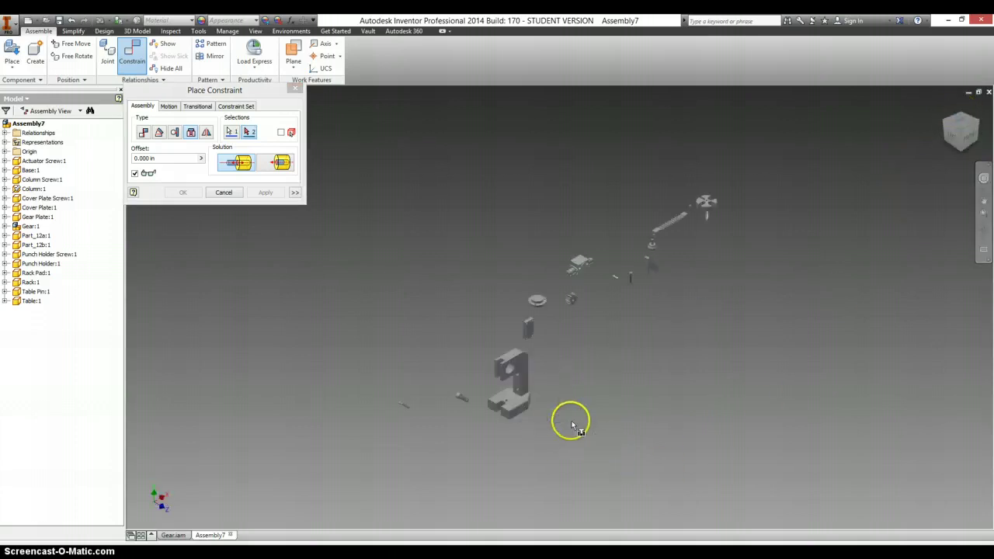
scroll(504, 404, up, 5)
click(513, 386)
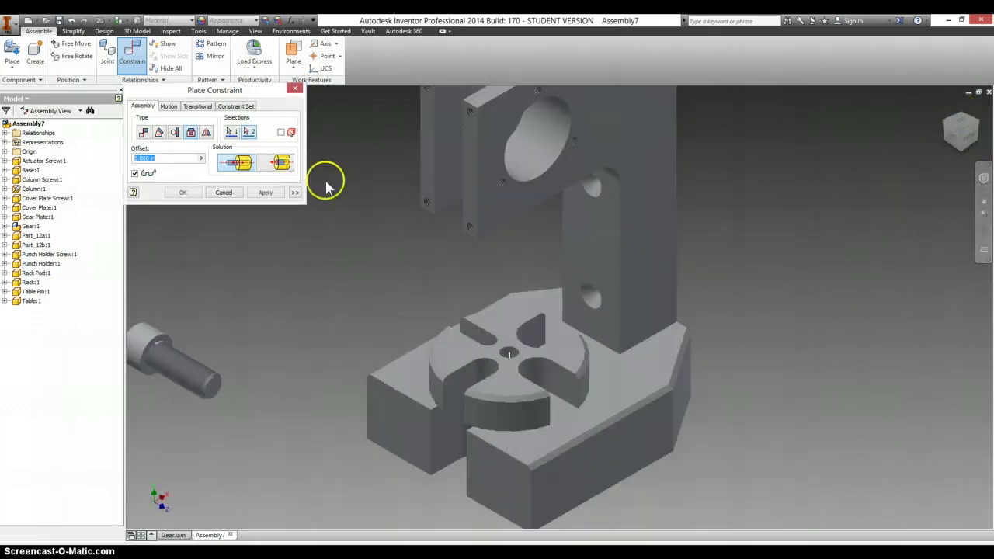
click(265, 193)
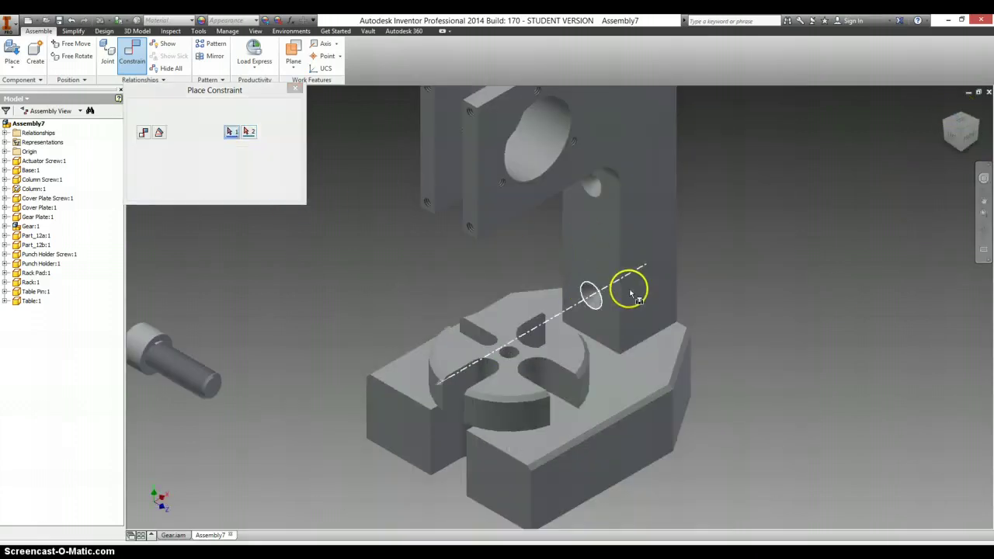
- Insert the table pin's flat end into the table's centre hole using the aligned Insert solution with 0.000 in offset
scroll(613, 280, down, 10)
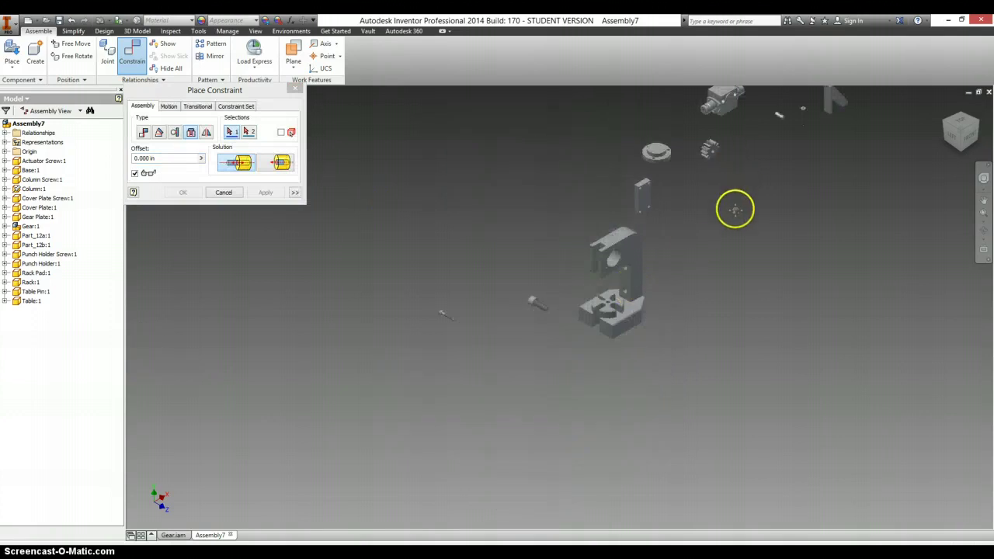
middle_drag(733, 209, 623, 287)
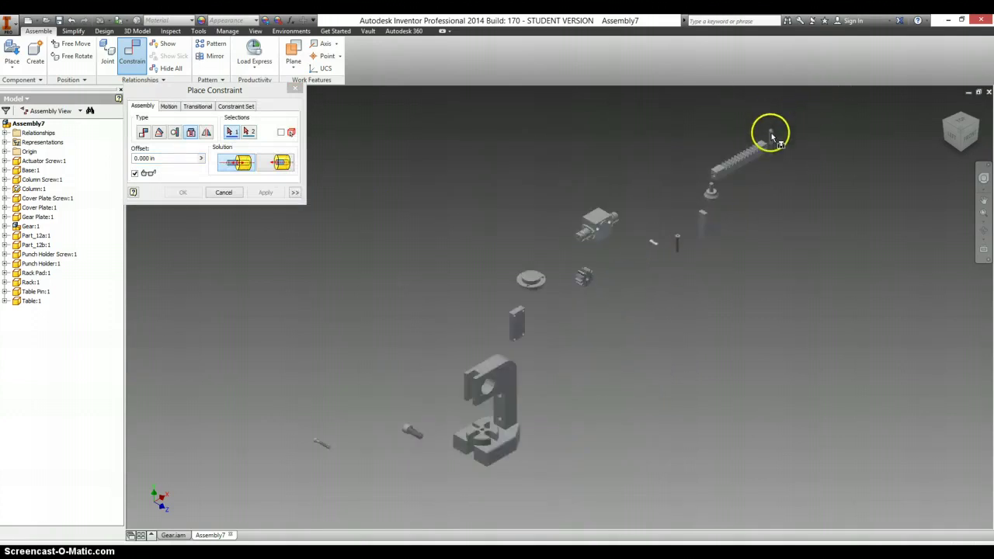
scroll(771, 138, up, 8)
click(772, 202)
scroll(783, 204, down, 8)
middle_drag(640, 416, 716, 260)
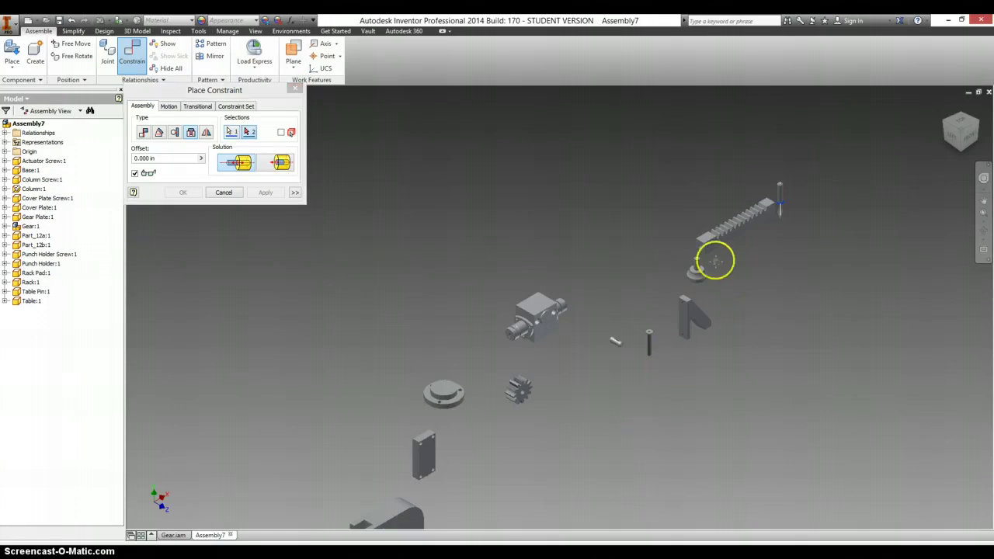
scroll(462, 443, up, 5)
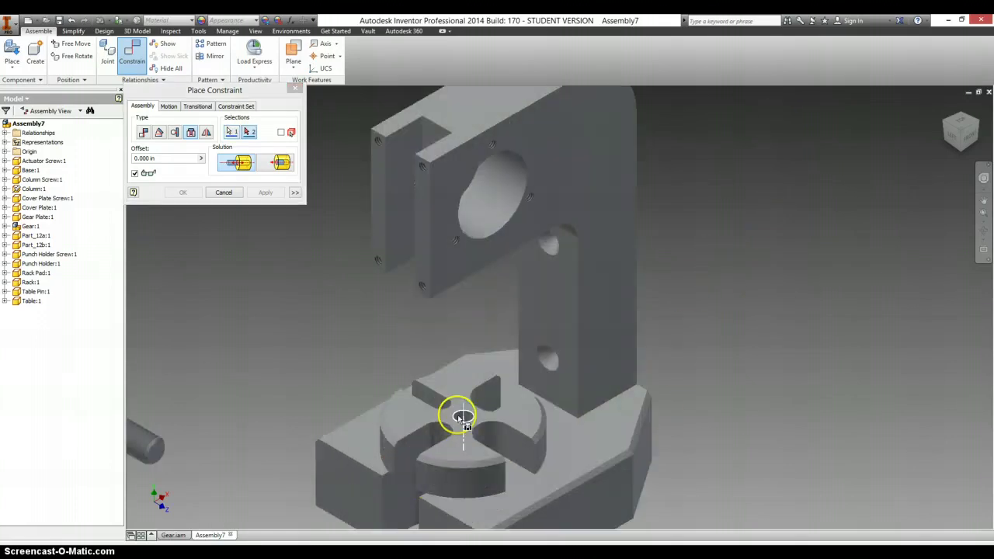
click(458, 416)
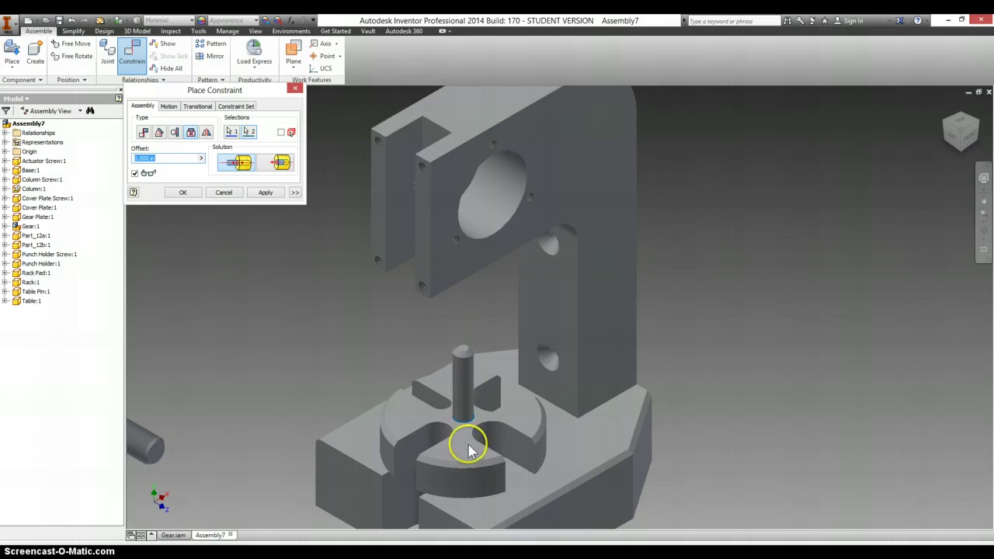
click(282, 163)
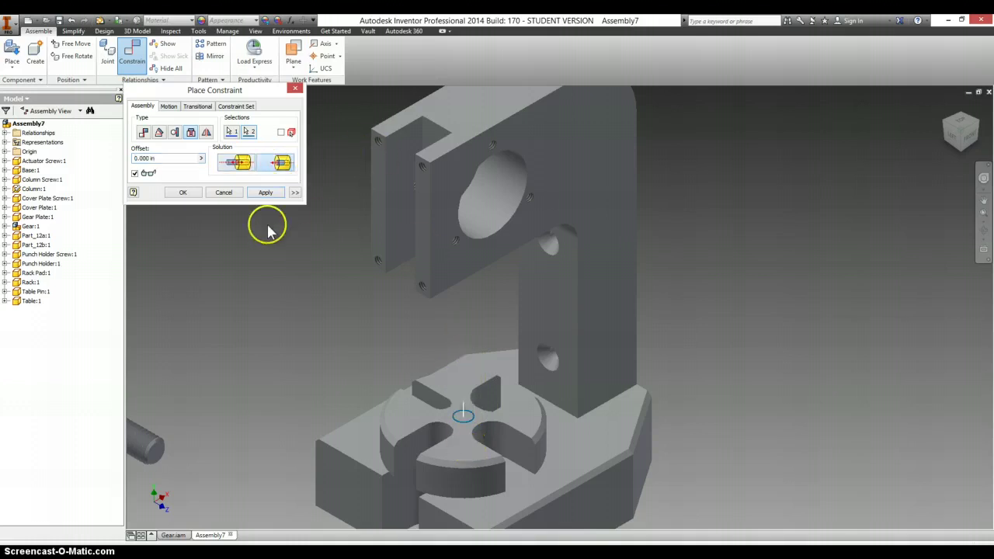
click(265, 193)
- Mate the axis of the rectangular cover plate's upper corner hole to the axis of the column's upper outer threaded hole, with 0.000 in offset
scroll(322, 295, down, 5)
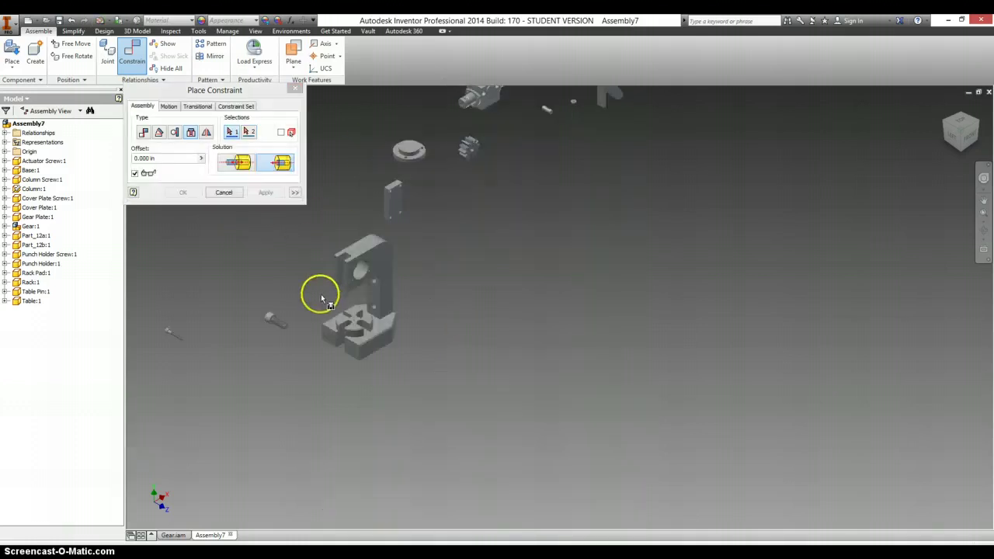
scroll(464, 240, up, 3)
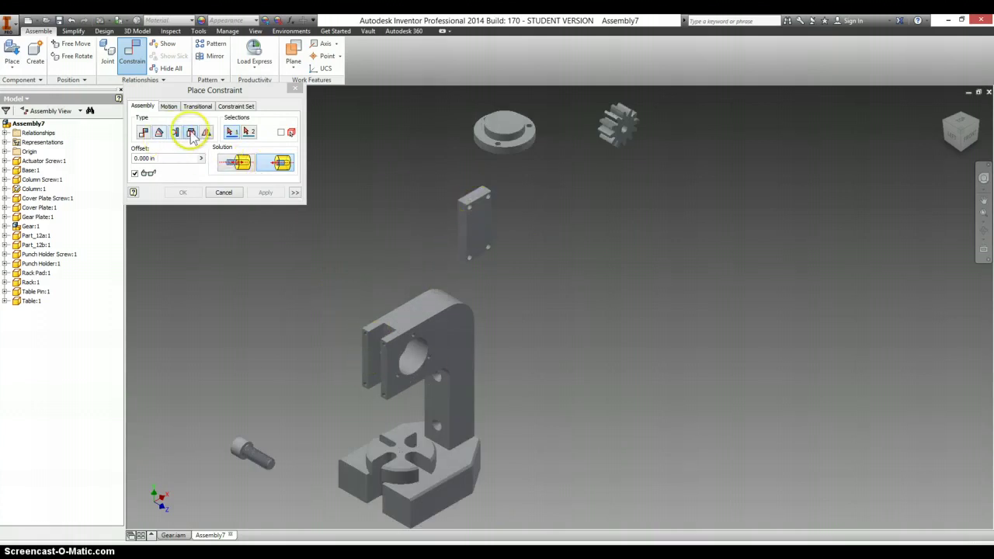
click(148, 134)
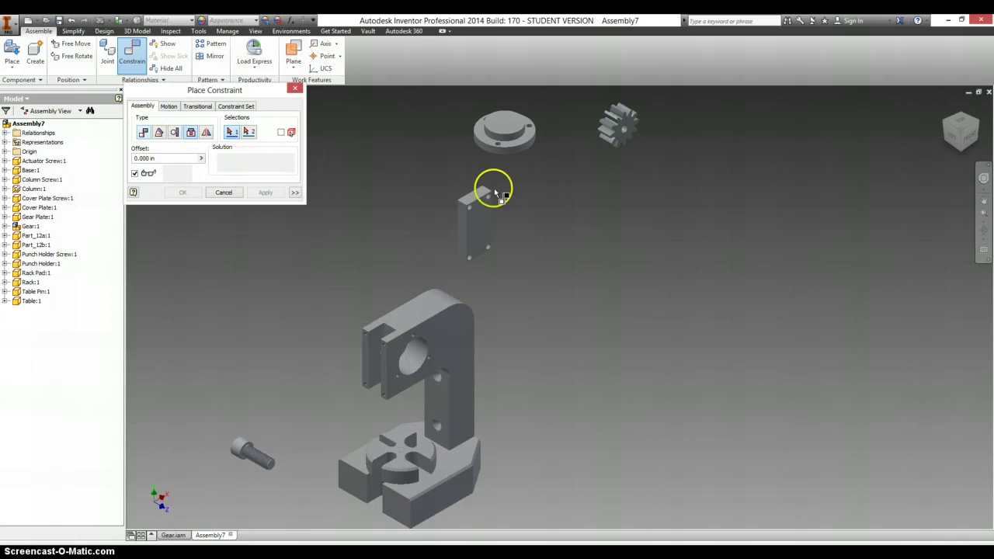
scroll(489, 198, up, 3)
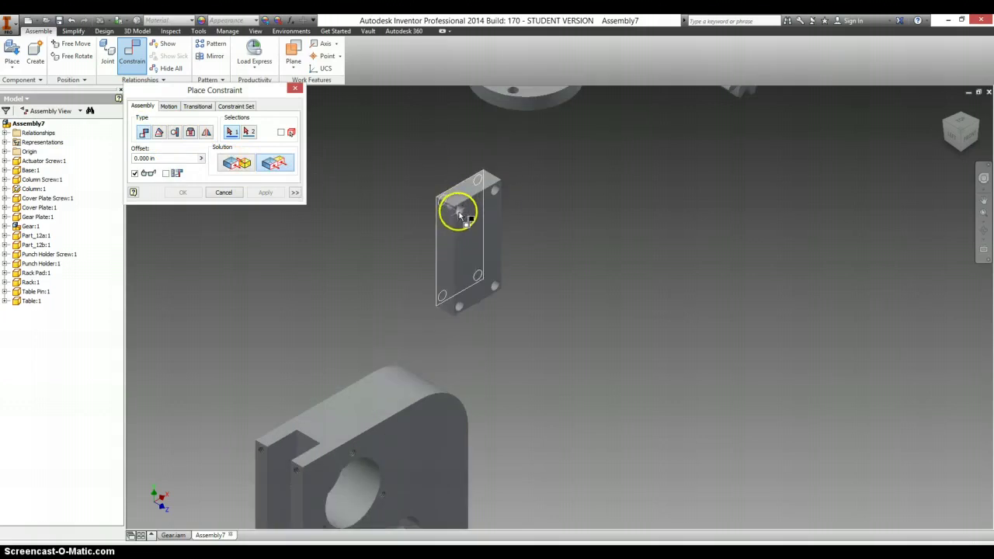
scroll(460, 213, up, 3)
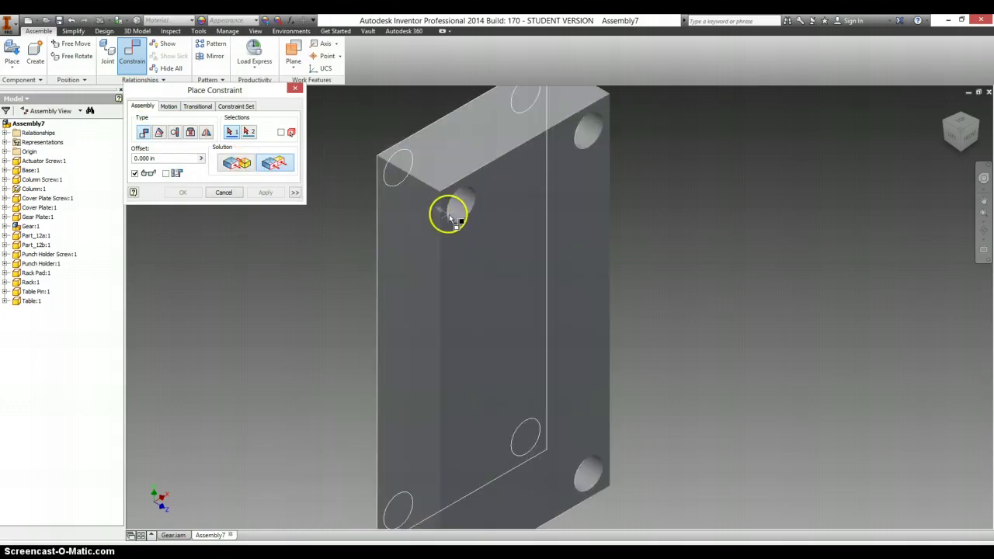
scroll(473, 242, down, 3)
scroll(474, 241, down, 2)
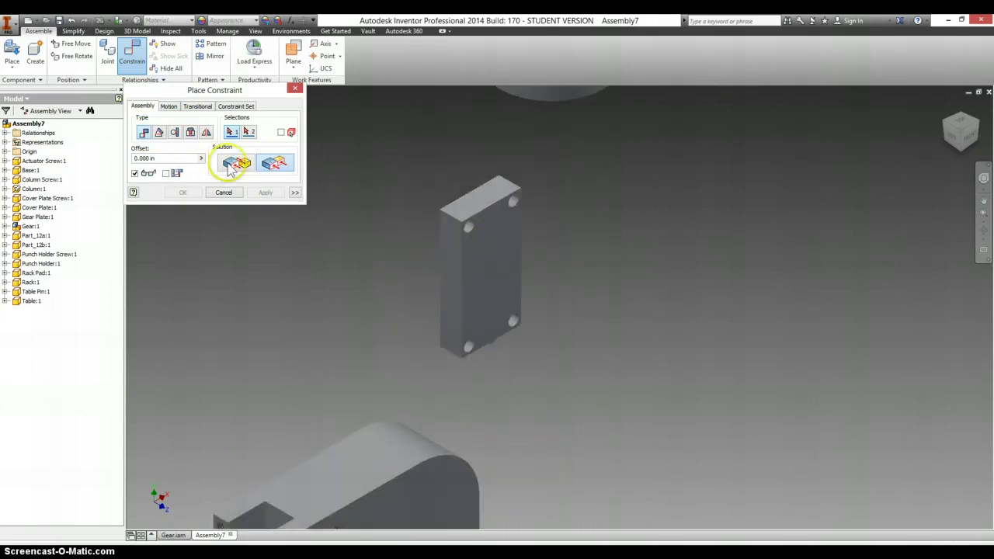
click(236, 162)
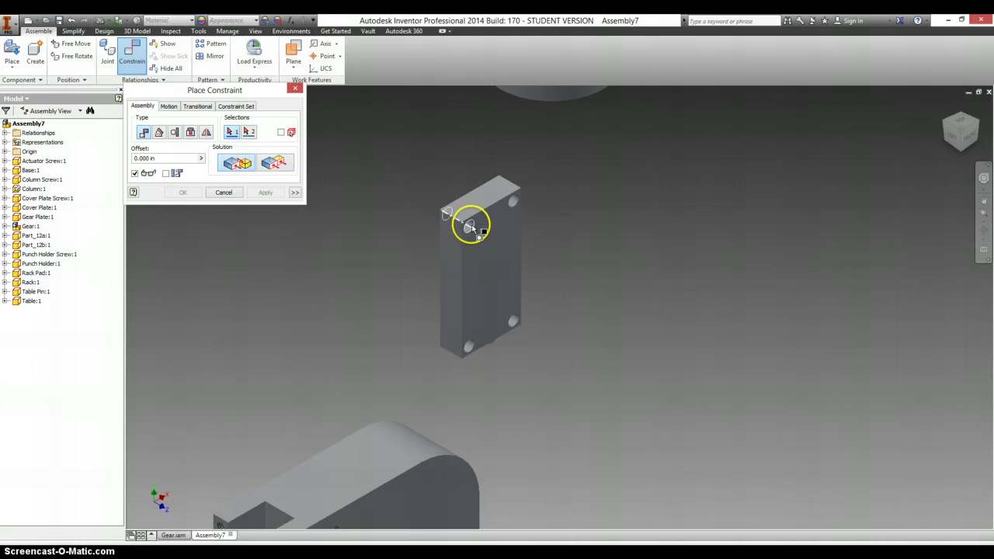
scroll(479, 277, down, 5)
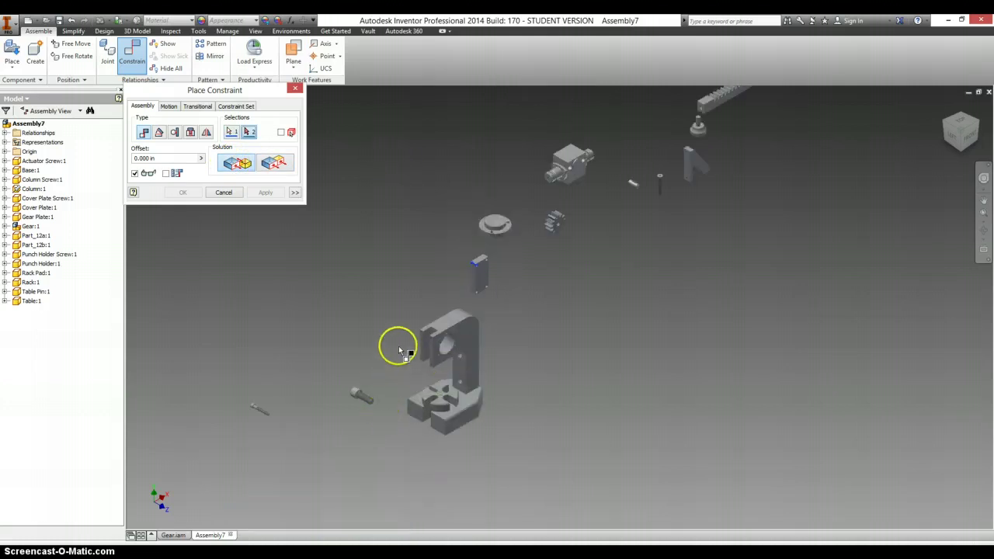
scroll(399, 350, up, 6)
click(460, 313)
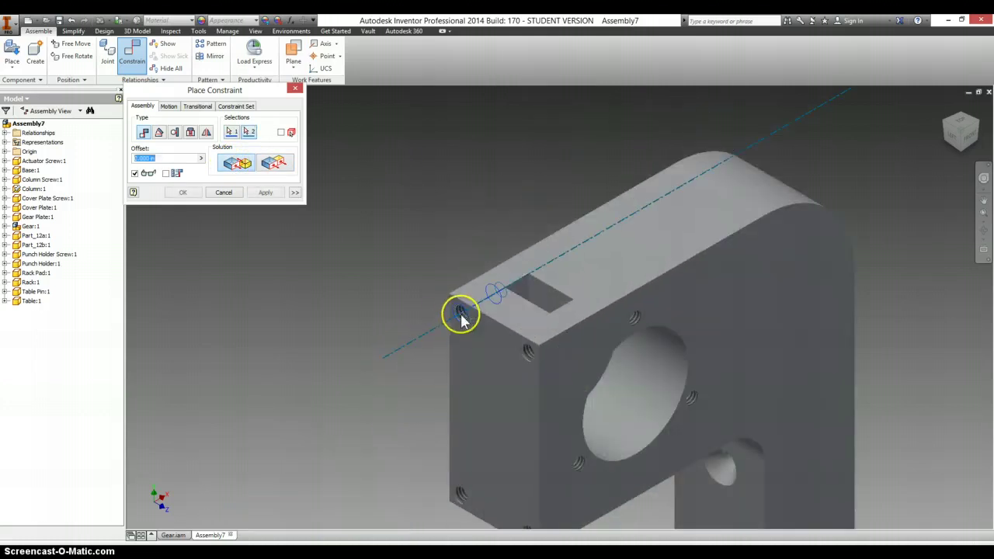
click(266, 193)
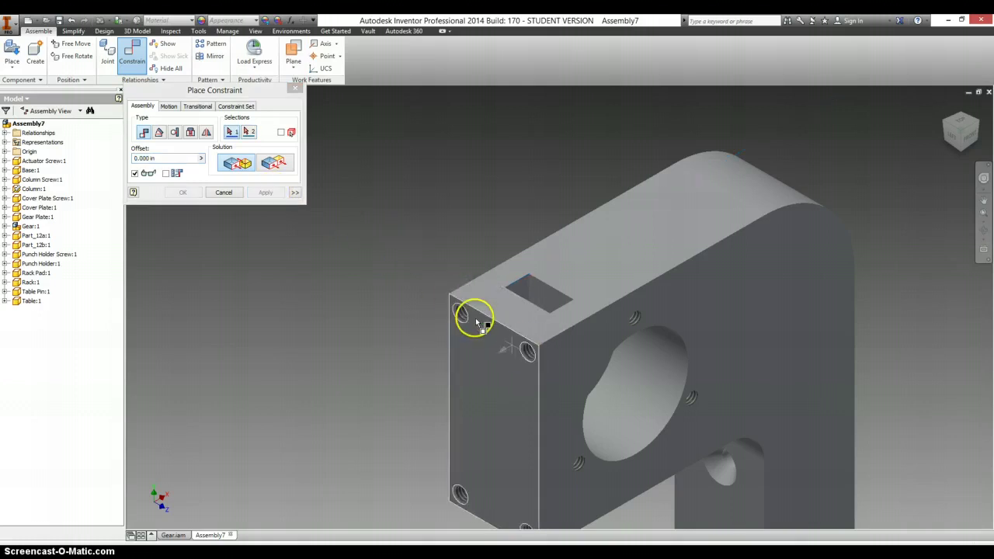
- Mate the axis of the cover plate's other upper corner hole to the axis of the column's other upper threaded hole, with 0.000 in offset
click(295, 88)
drag(481, 364, 357, 412)
click(132, 54)
click(417, 451)
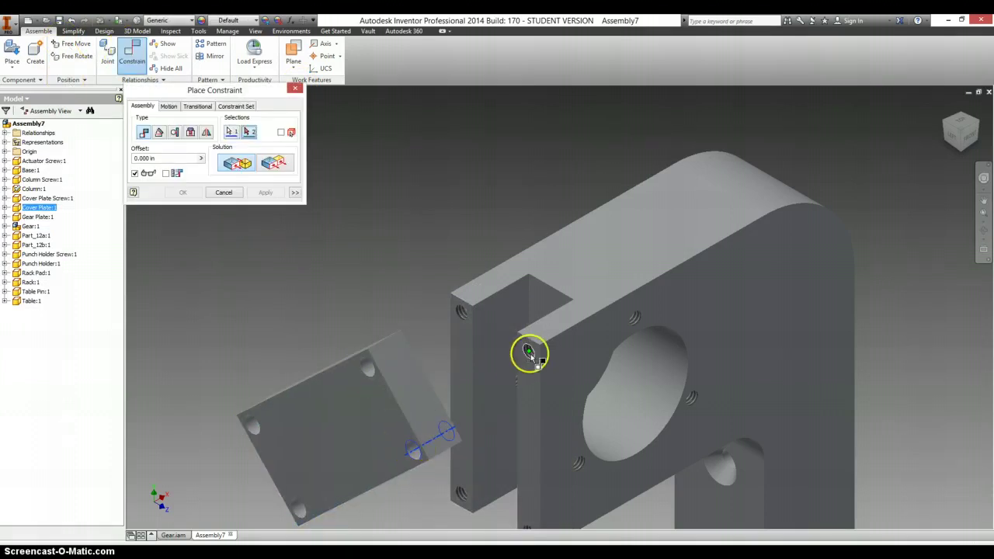
click(531, 354)
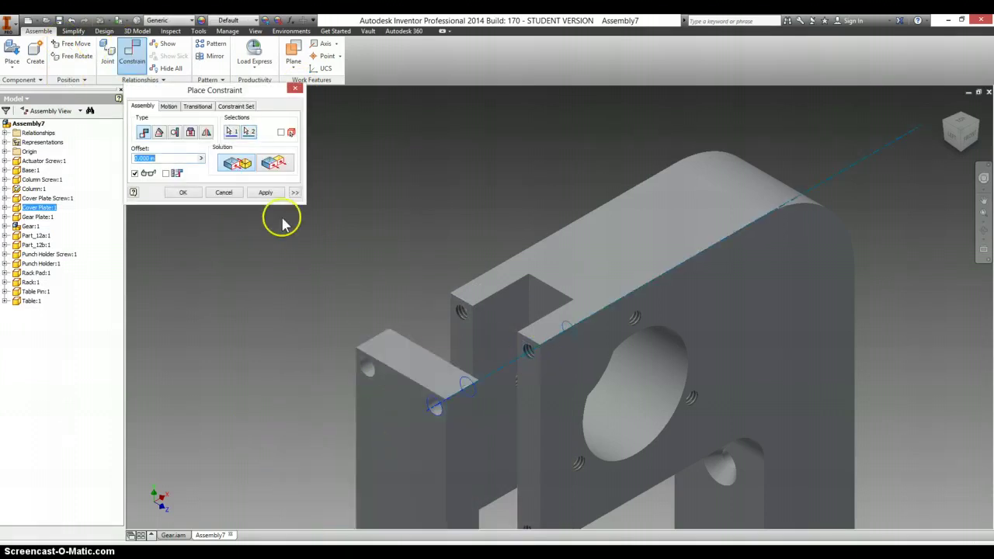
click(265, 192)
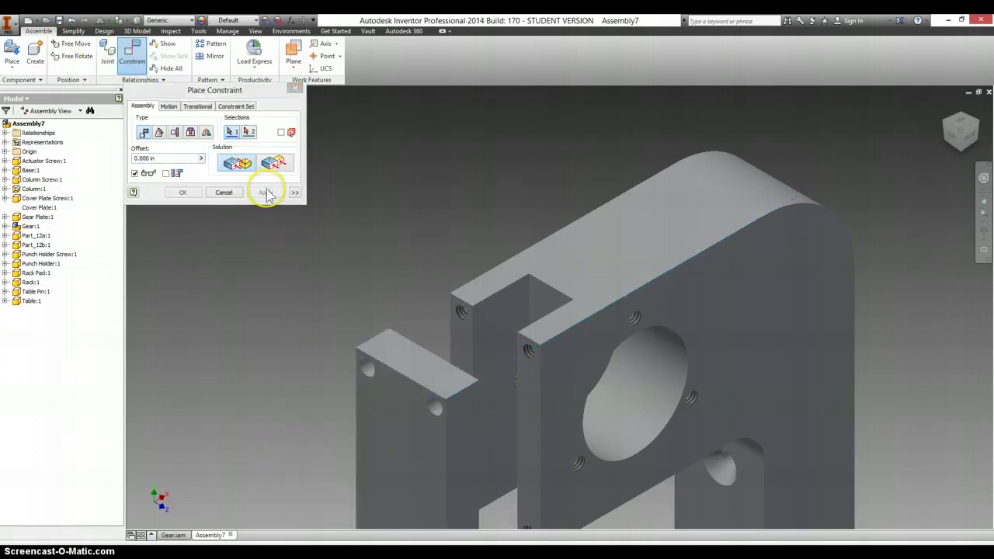
click(533, 359)
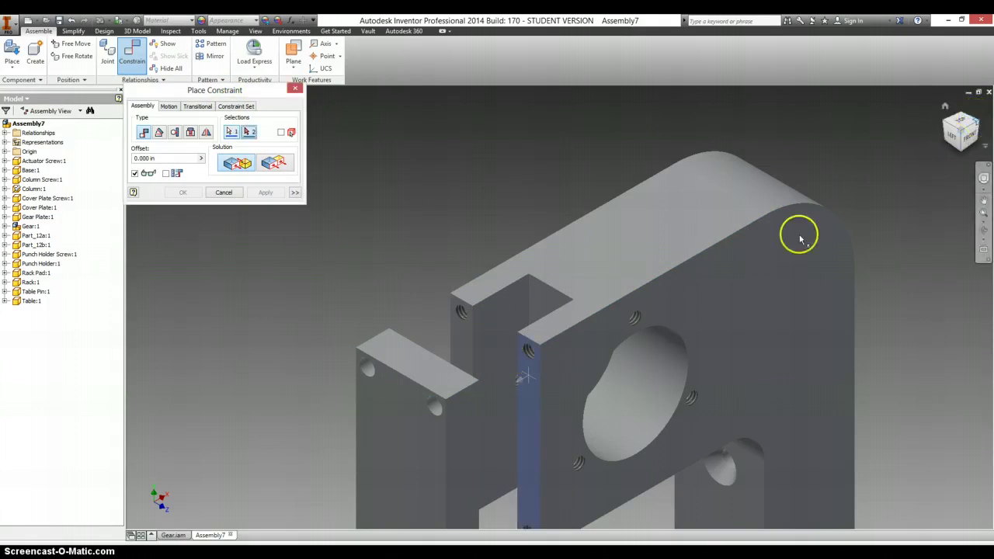
click(458, 395)
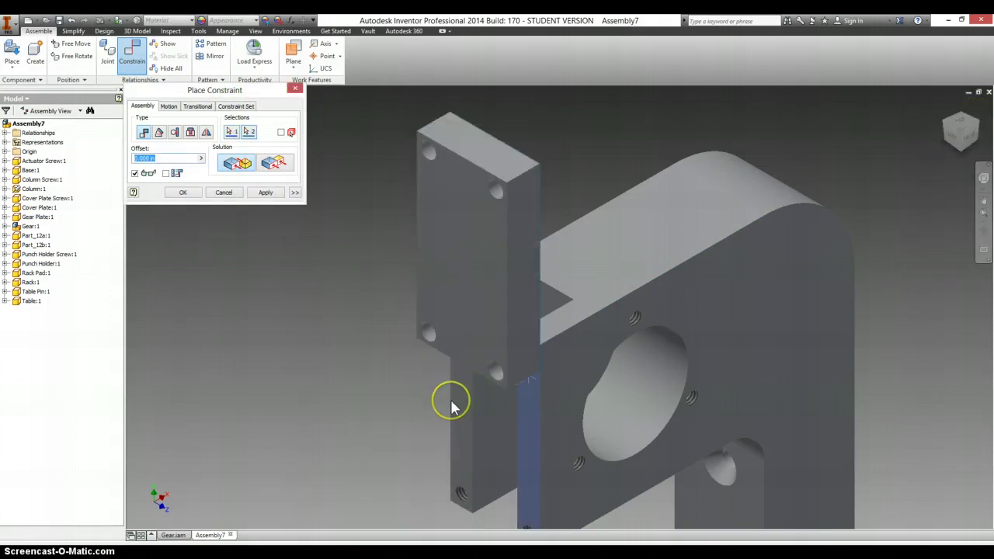
click(223, 193)
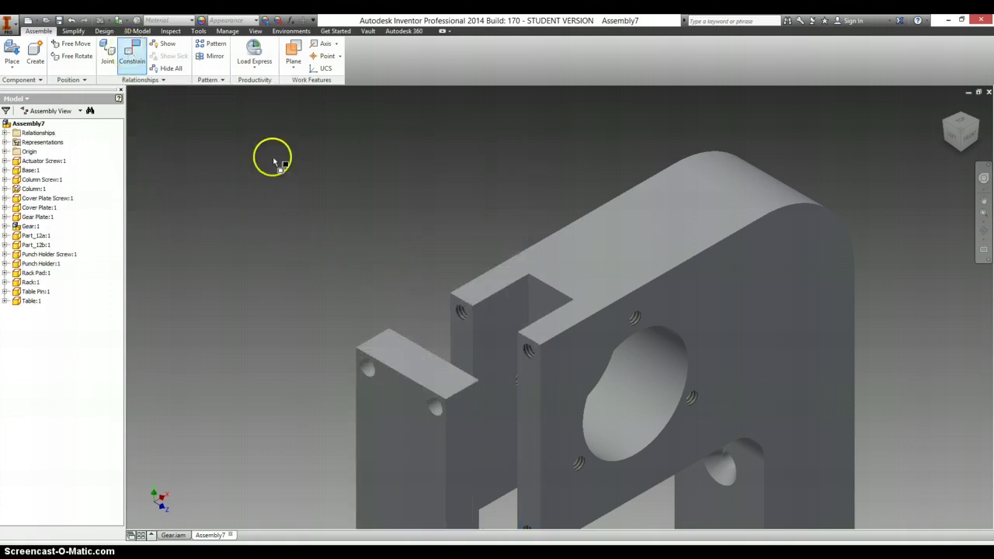
- Mate the cover plate's inner face to the column's slotted end face with 0.000 in offset to close the slot
click(523, 388)
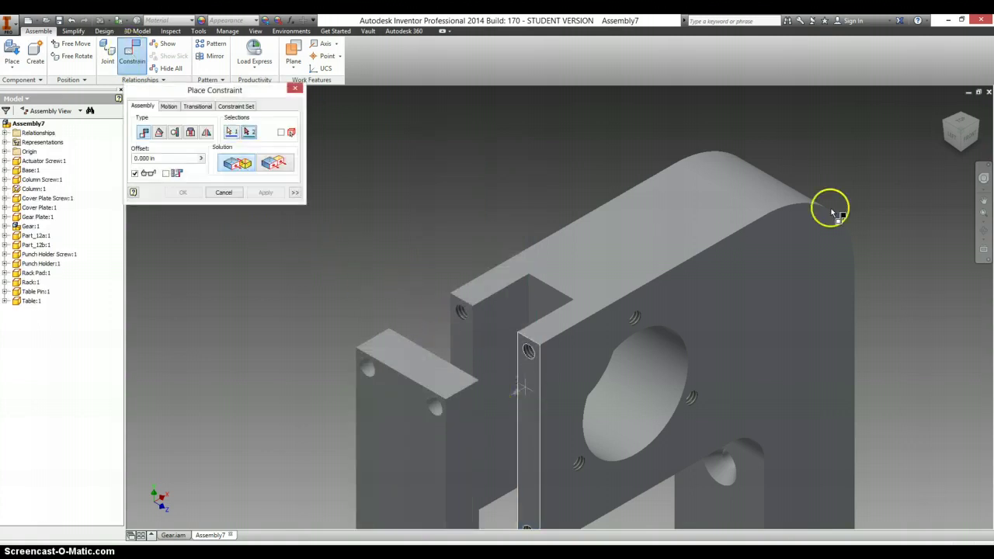
click(975, 123)
scroll(621, 361, down, 5)
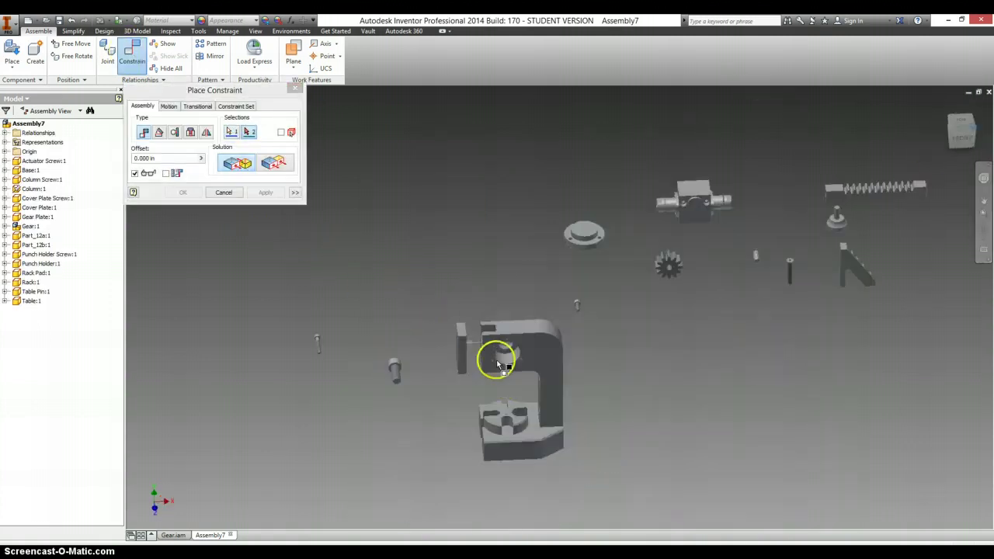
scroll(481, 351, down, 2)
scroll(505, 322, up, 6)
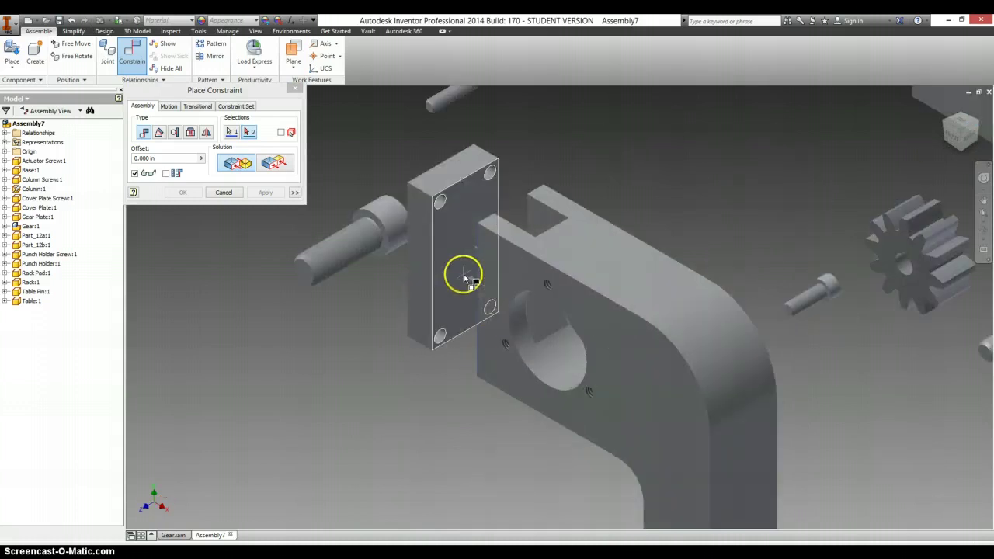
click(459, 273)
click(265, 192)
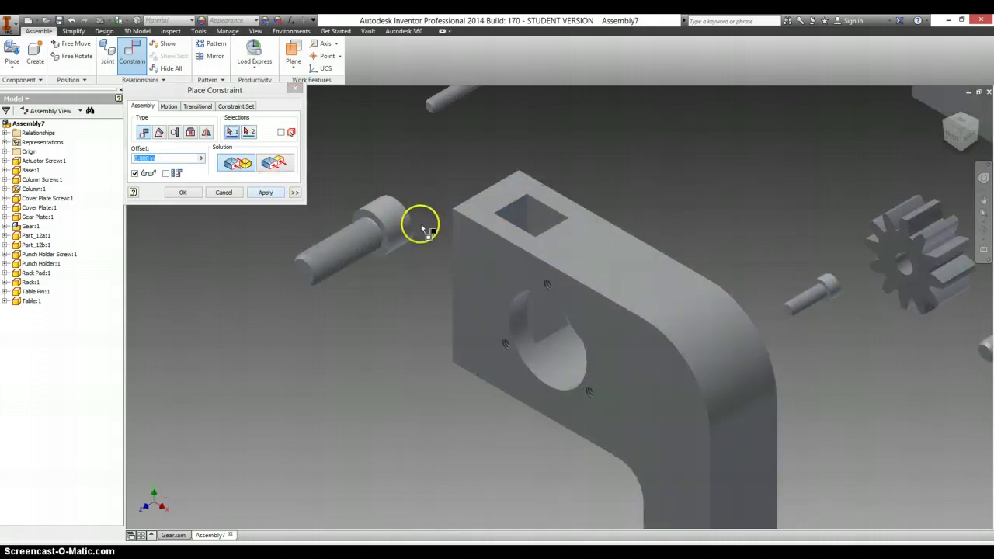
- Mate the flat face at the end of the rack's toothed side to the rear wall of the column's slot, with 0.000 in offset
scroll(559, 222, down, 5)
scroll(685, 246, up, 4)
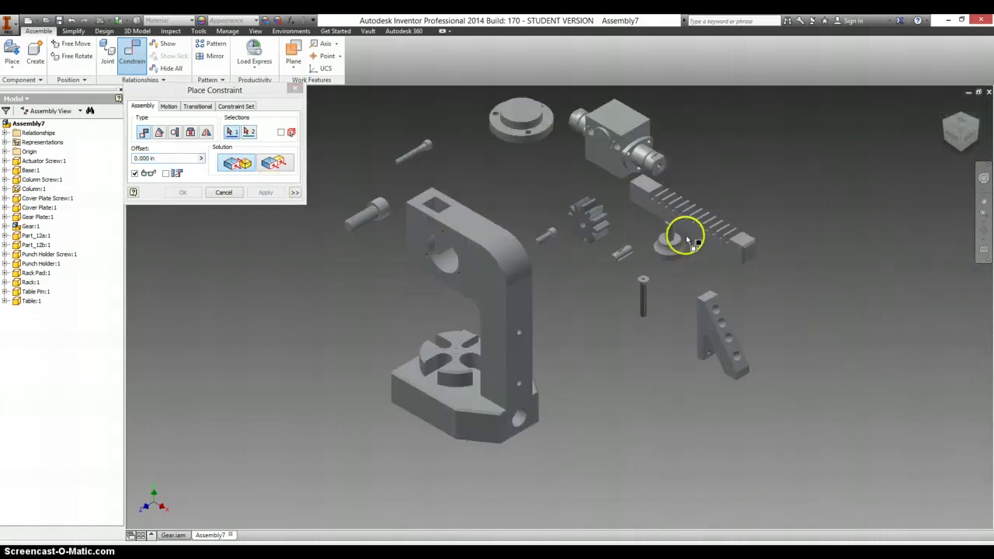
click(743, 237)
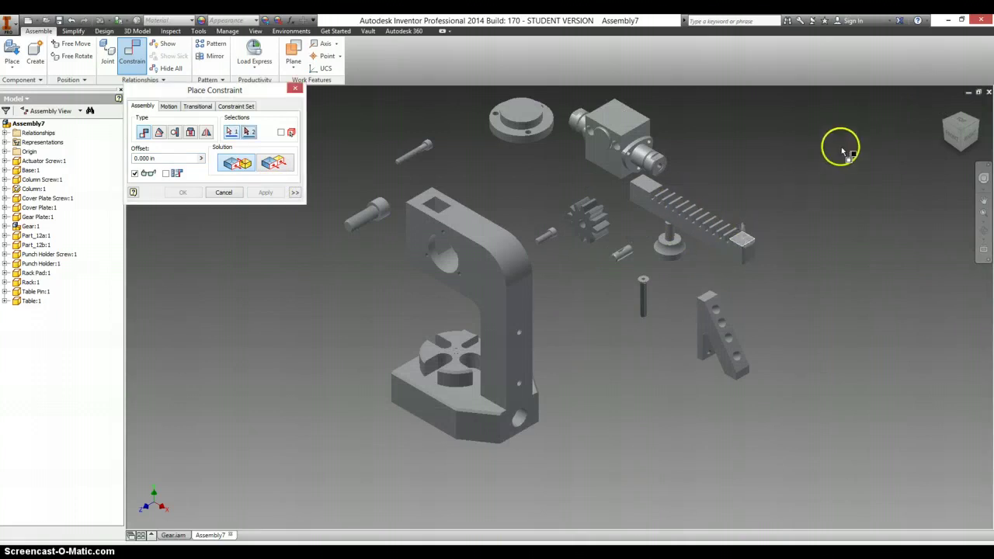
click(945, 122)
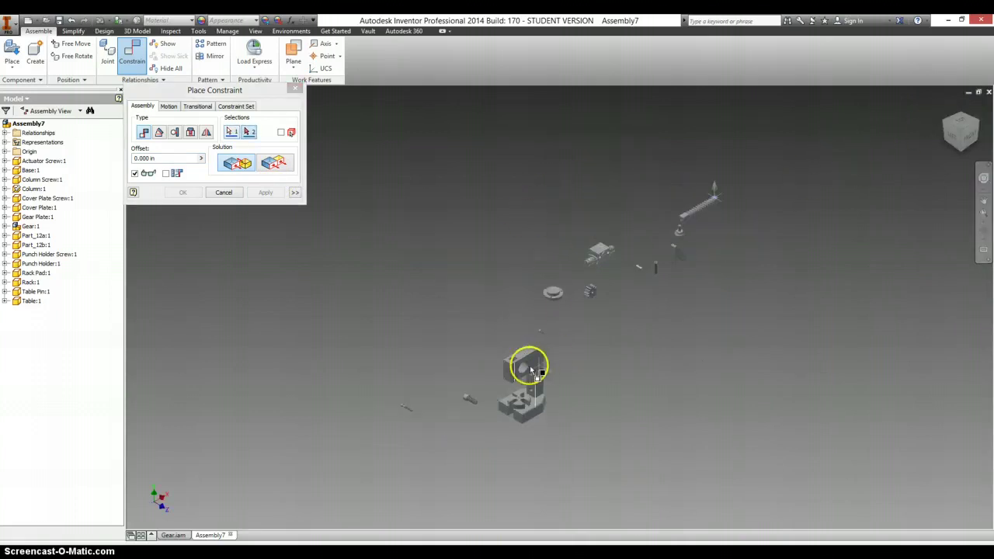
scroll(523, 368, up, 5)
click(491, 335)
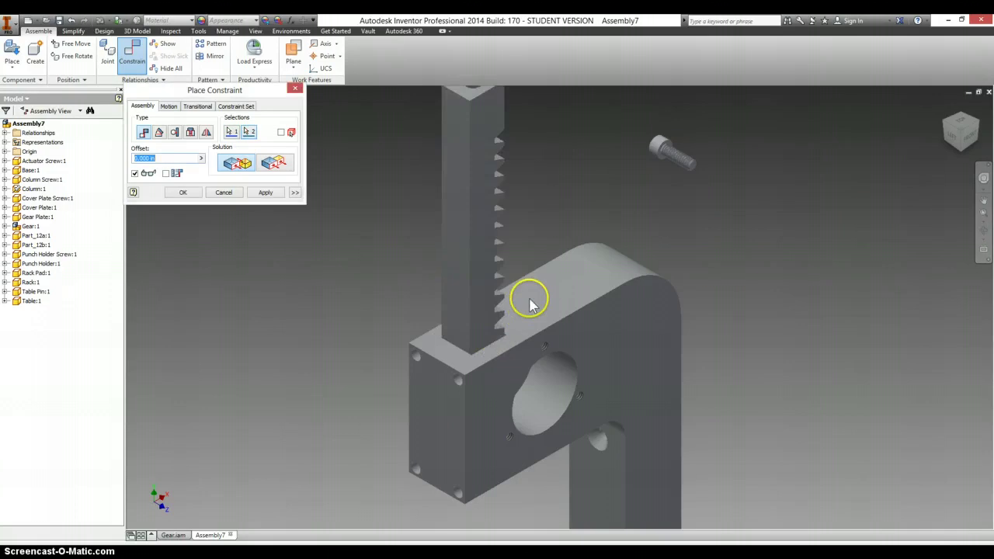
click(264, 192)
scroll(485, 148, down, 3)
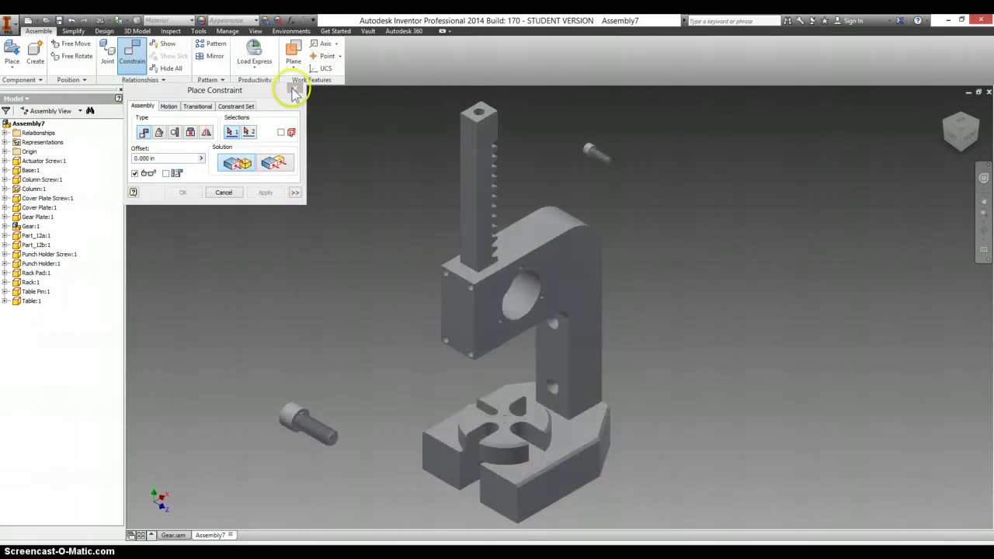
click(294, 91)
- Mate the rack's front side face to the slot's far side wall at 0.000 in offset and slide the rack until it protrudes below the column head
click(470, 149)
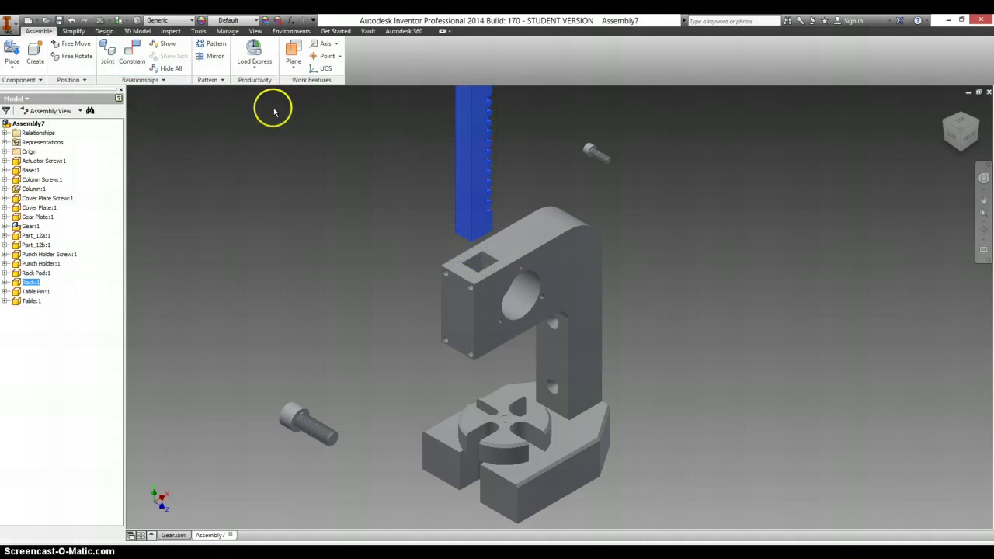
click(273, 142)
click(132, 53)
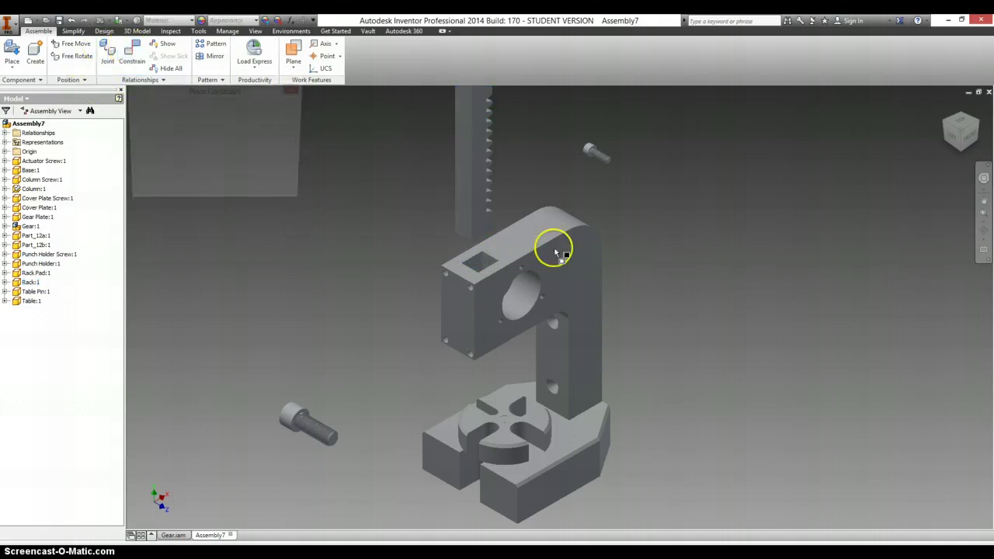
click(482, 149)
click(474, 265)
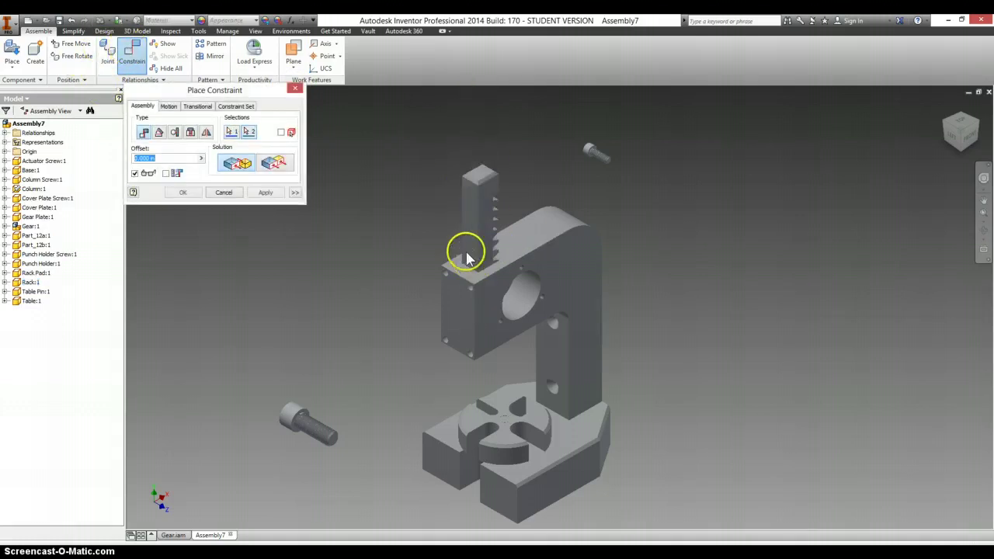
click(265, 193)
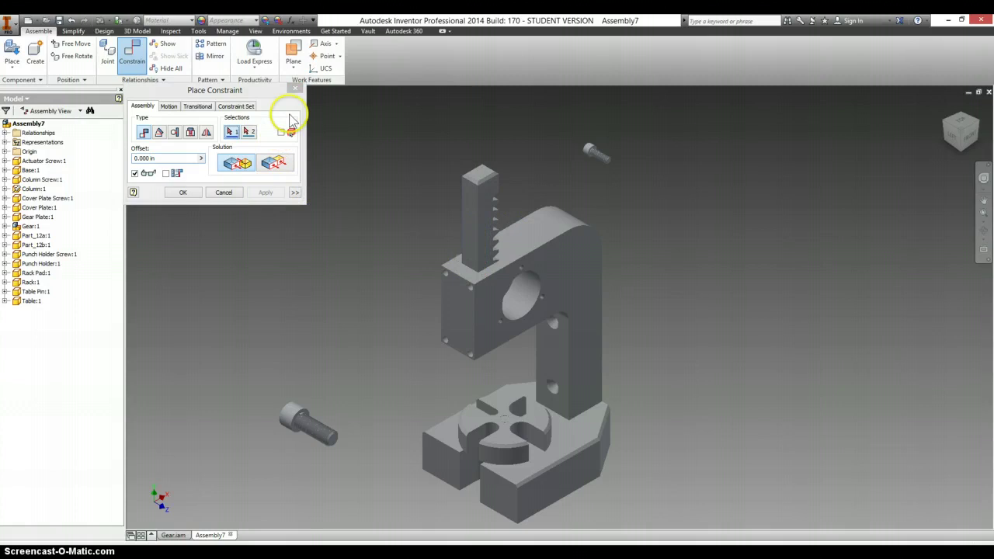
click(296, 90)
drag(482, 252, 487, 221)
click(649, 322)
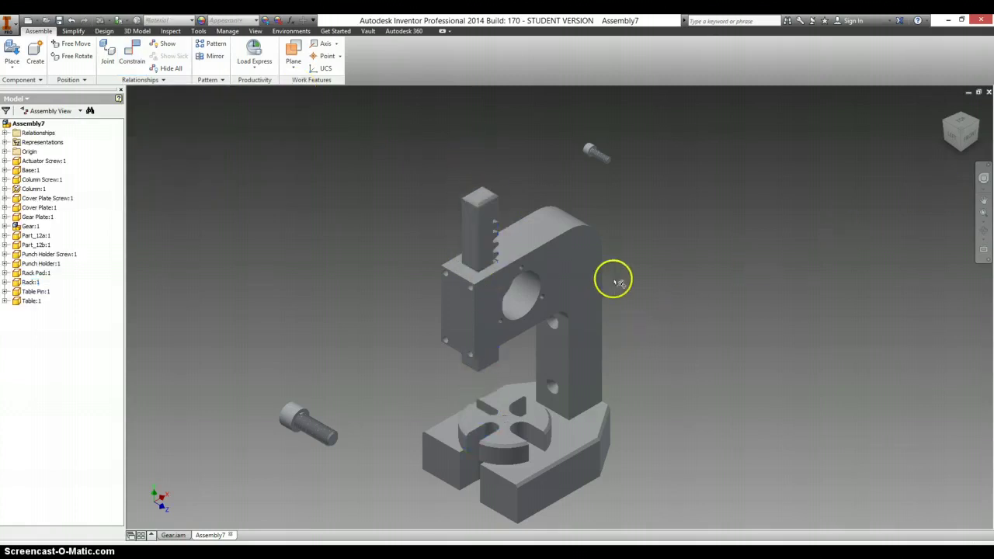
- Move the rack pad from the scattered parts to the open space beside the column
scroll(688, 222, down, 5)
drag(784, 129, 608, 244)
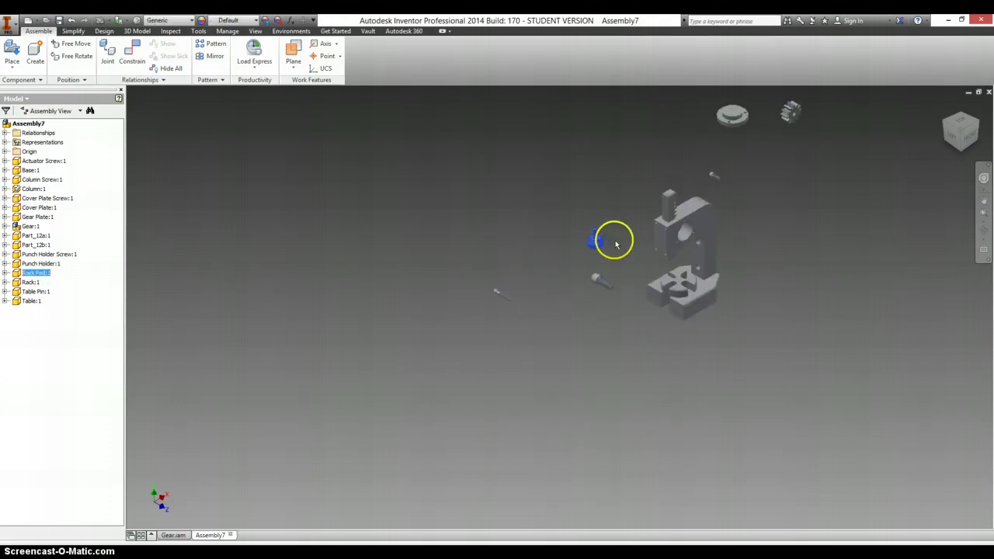
scroll(609, 244, up, 5)
click(491, 210)
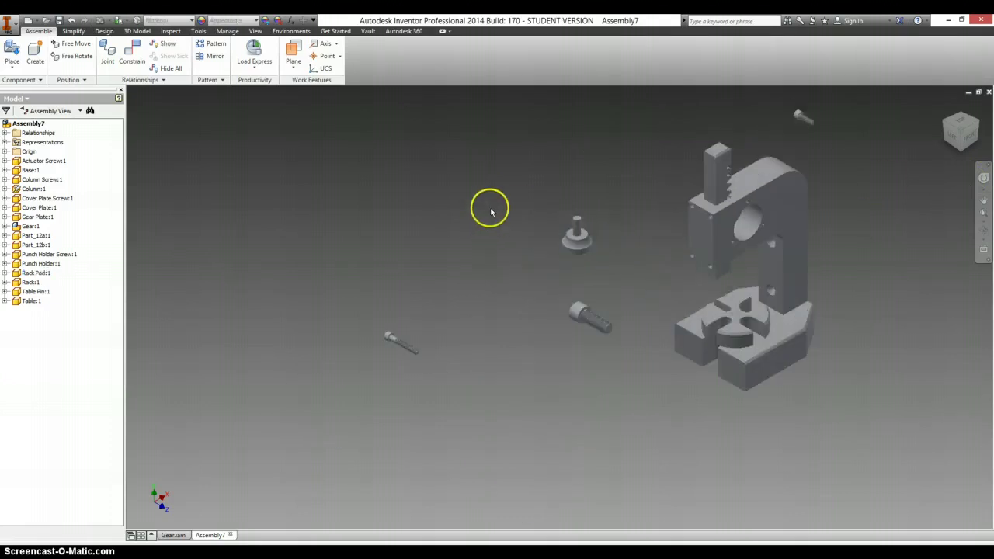
- Seat the rack pad in the hole in the rack's lower end with an opposed Insert constraint at 0.000 in offset
click(132, 52)
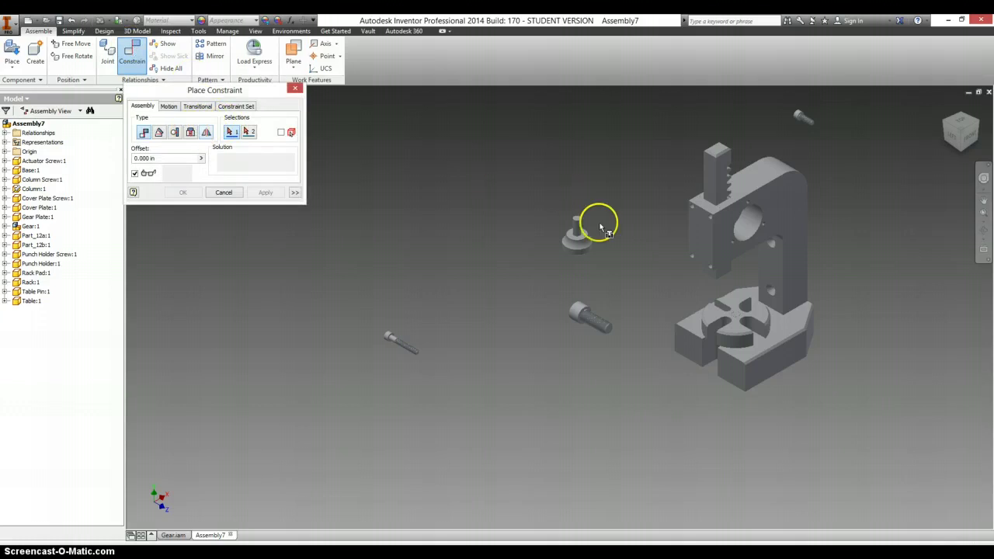
scroll(578, 245, up, 3)
scroll(578, 246, up, 2)
click(570, 239)
scroll(665, 245, down, 5)
click(958, 146)
key(F6)
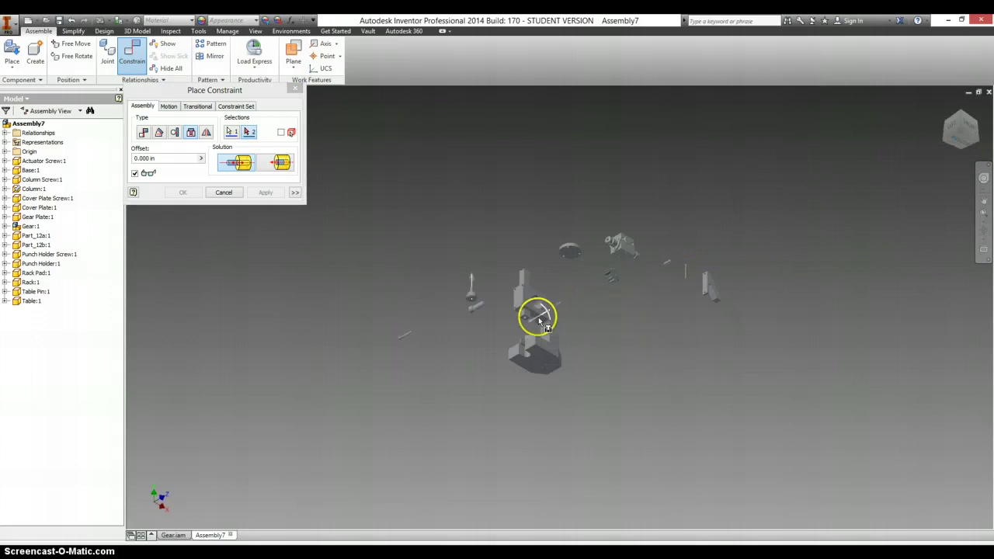
scroll(532, 322, up, 5)
click(643, 318)
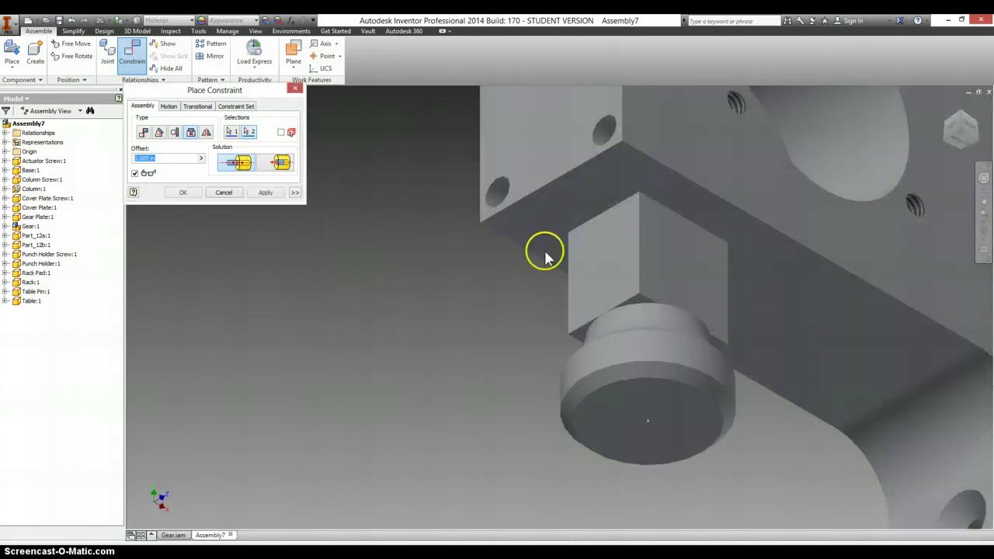
click(263, 193)
scroll(433, 228, down, 6)
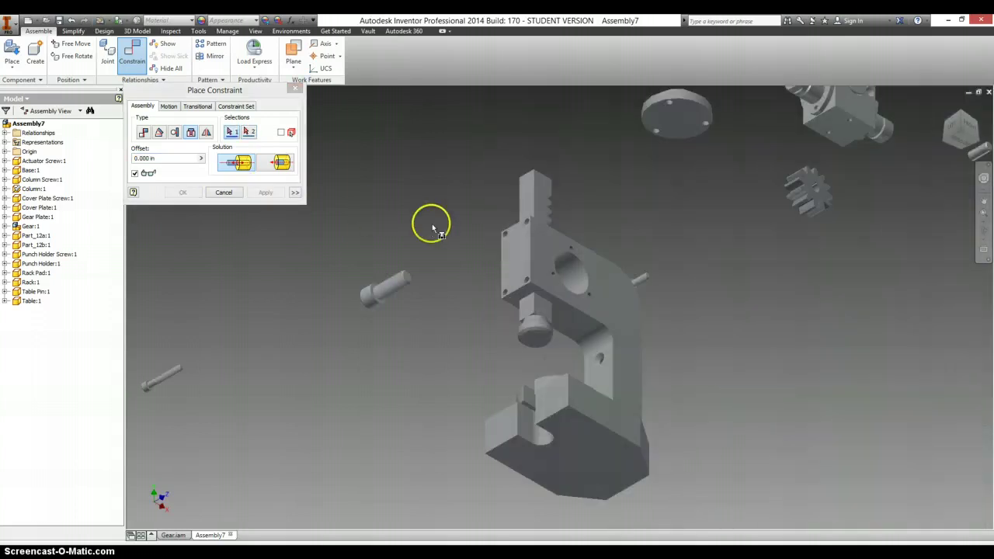
scroll(533, 289, up, 1)
scroll(535, 302, up, 2)
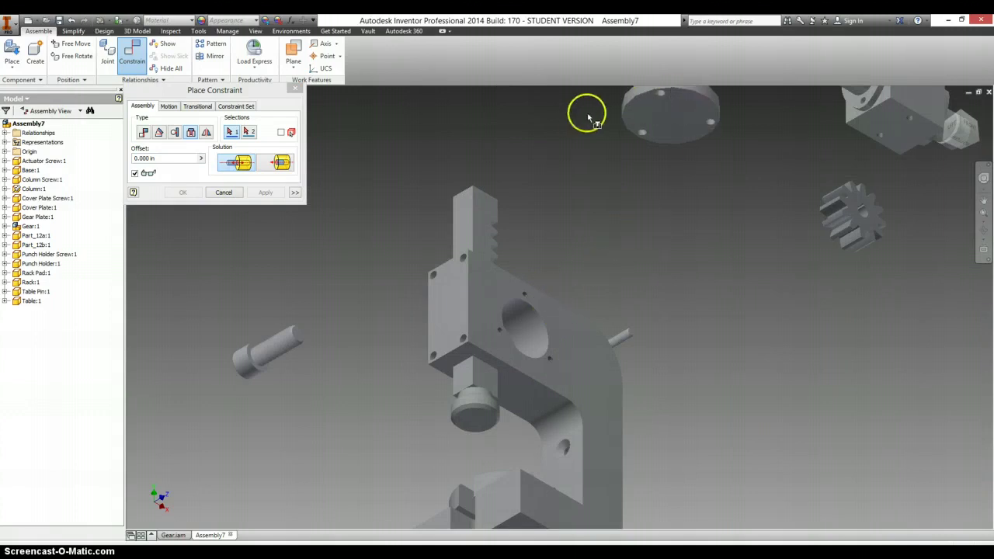
click(191, 132)
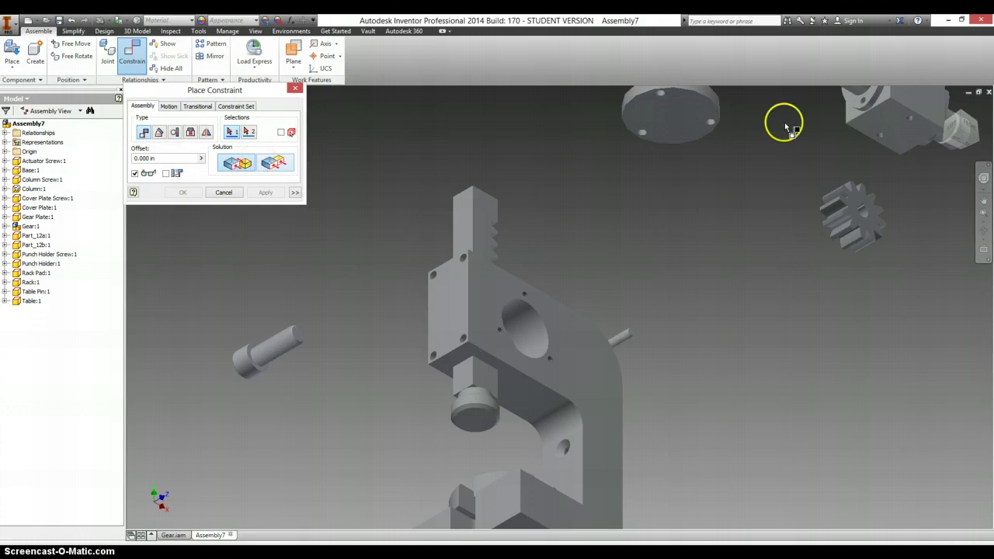
scroll(708, 128, up, 3)
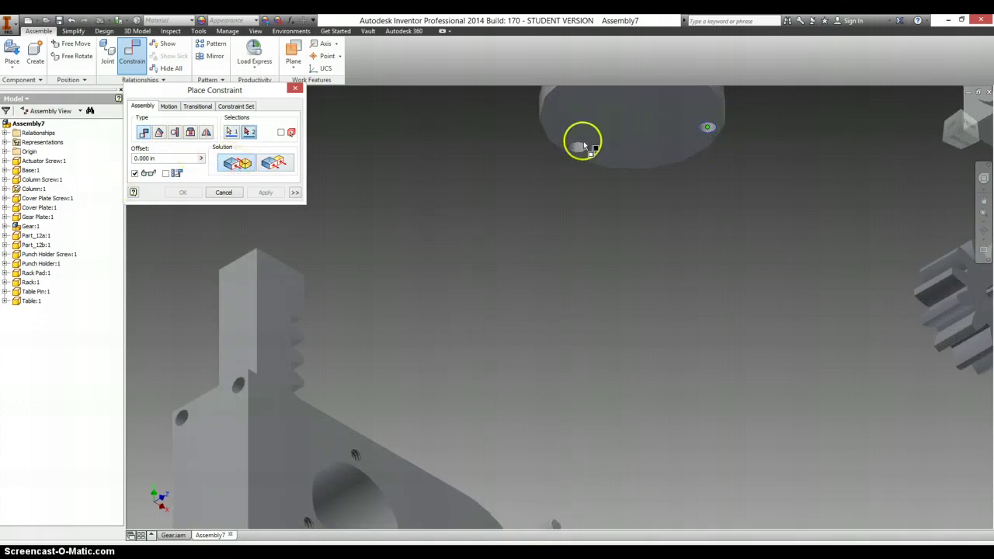
click(223, 192)
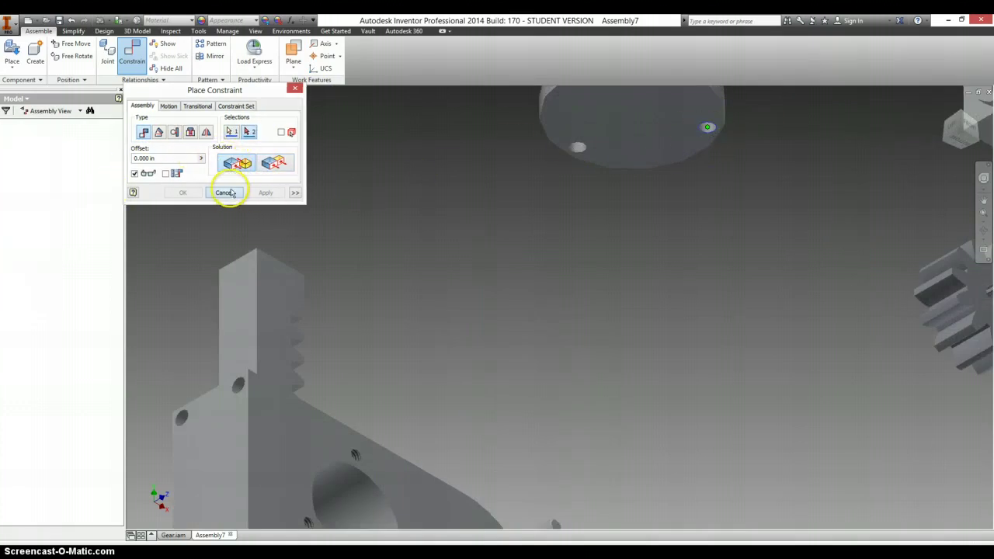
- Mate the axis of a gear plate screw hole to the axis of the threaded hole above the column's large bore, with 0.000 in offset
click(132, 60)
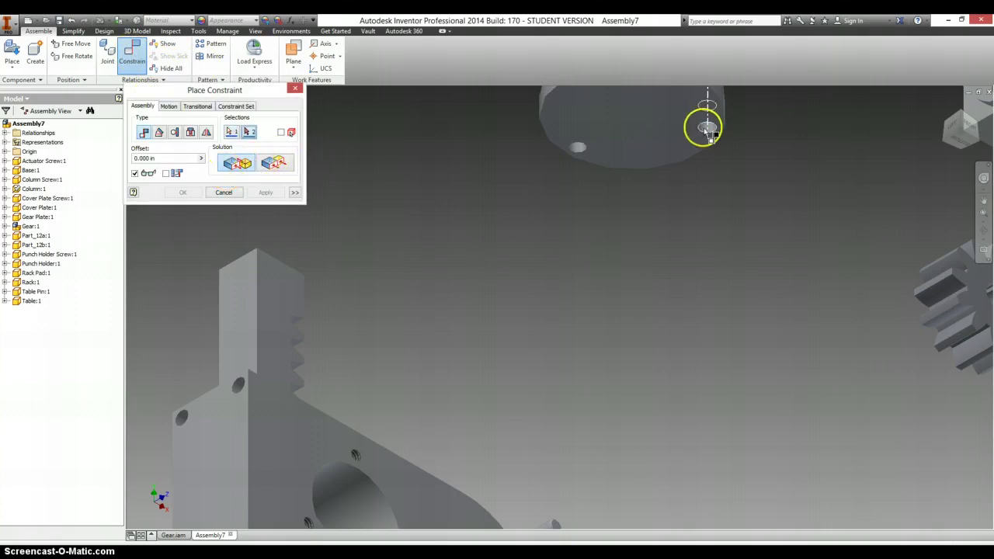
scroll(355, 459, down, 5)
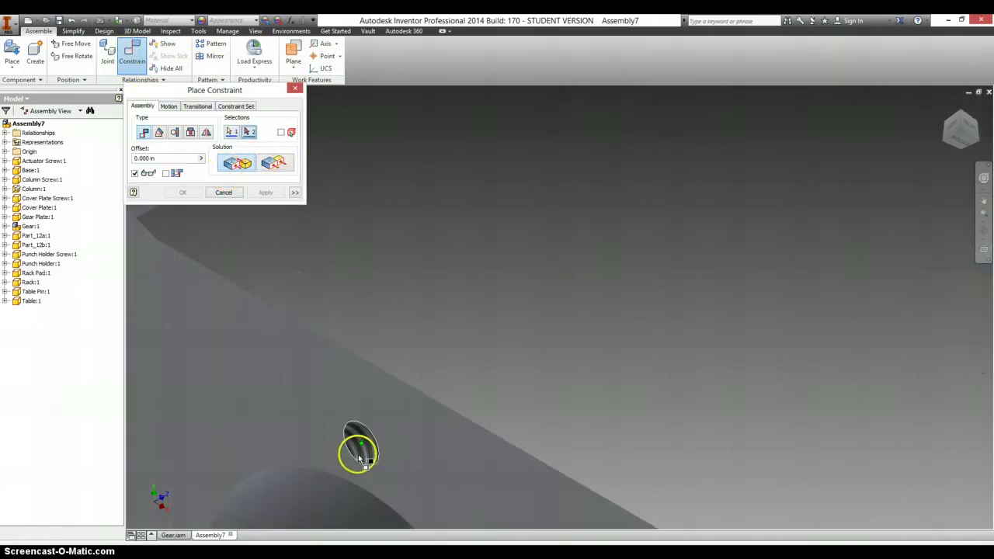
click(361, 458)
scroll(361, 456, up, 5)
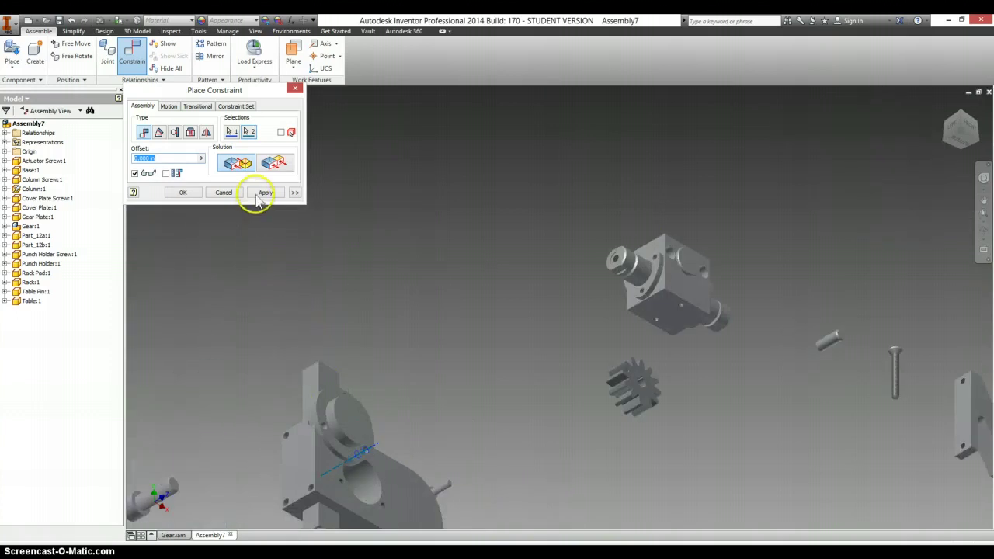
click(264, 193)
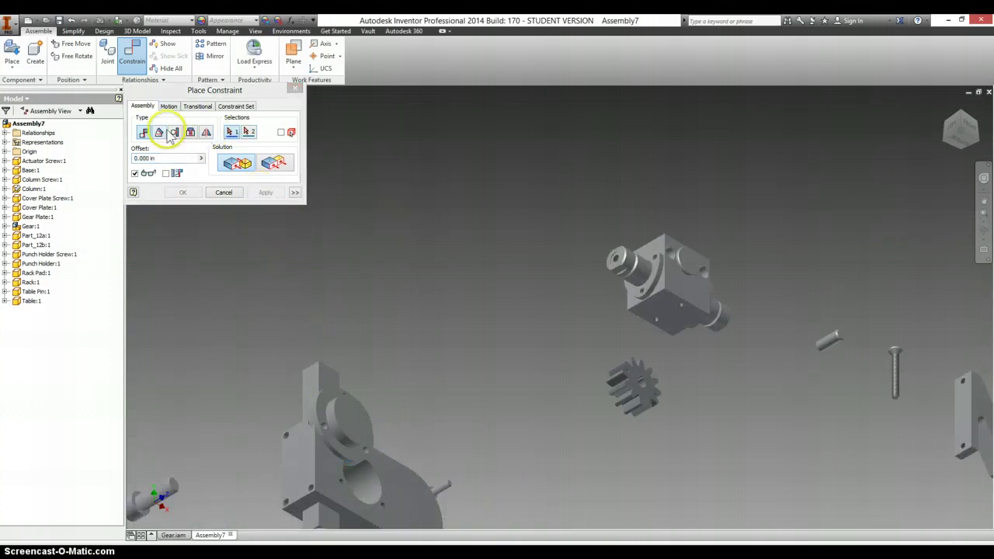
- Seat the gear plate's round boss in the column's large bore with an opposed Insert constraint at 0.000 in offset
click(191, 134)
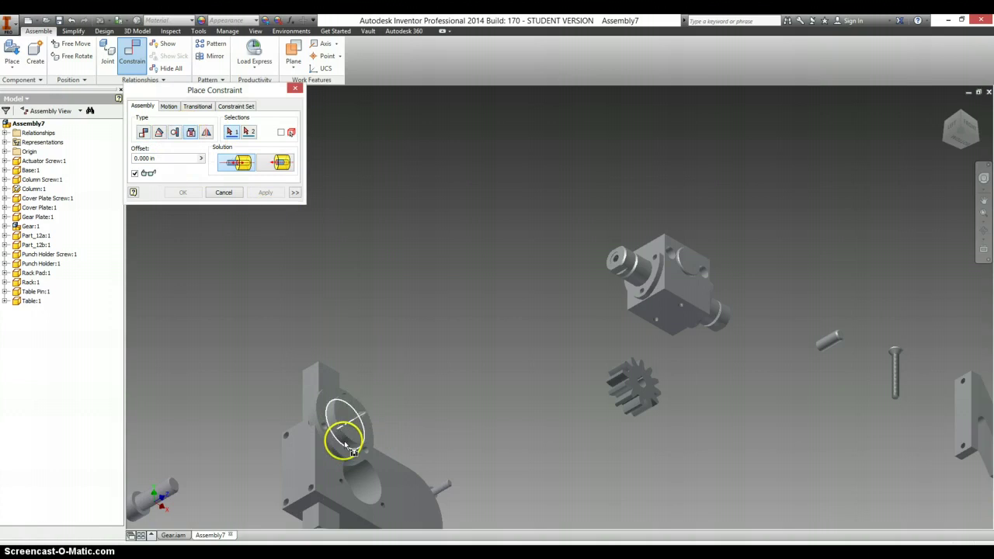
click(344, 424)
click(385, 487)
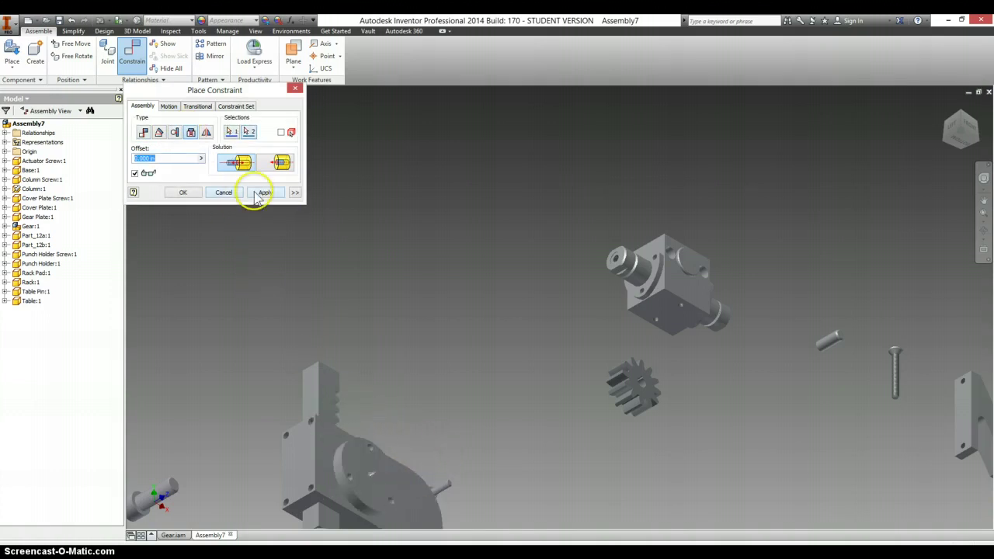
click(263, 193)
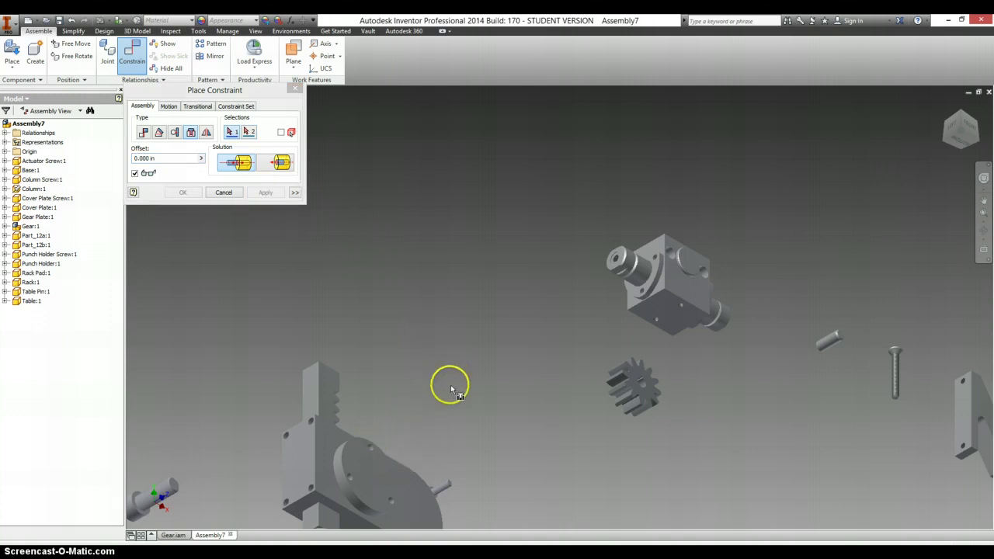
- Try to attach the punch holder by its lower threaded hole to the column's lower counterbored hole with an opposed Insert constraint at 0.000 in
scroll(497, 345, down, 3)
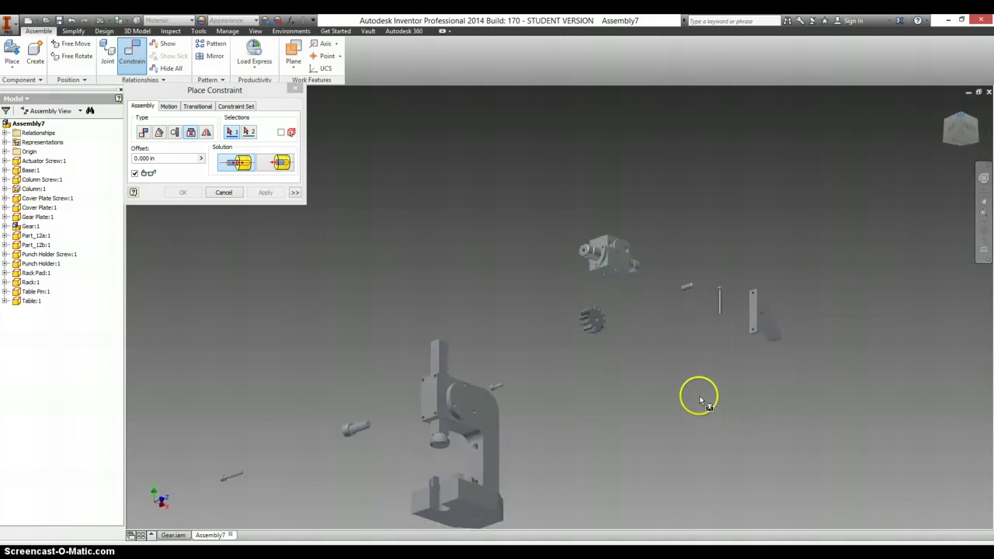
scroll(719, 236, up, 3)
scroll(720, 235, up, 3)
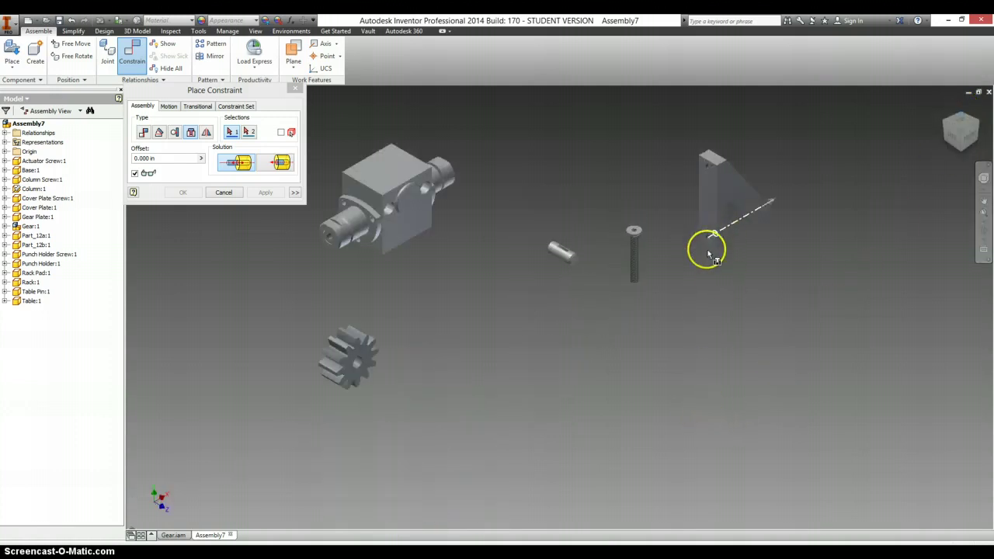
scroll(707, 249, down, 3)
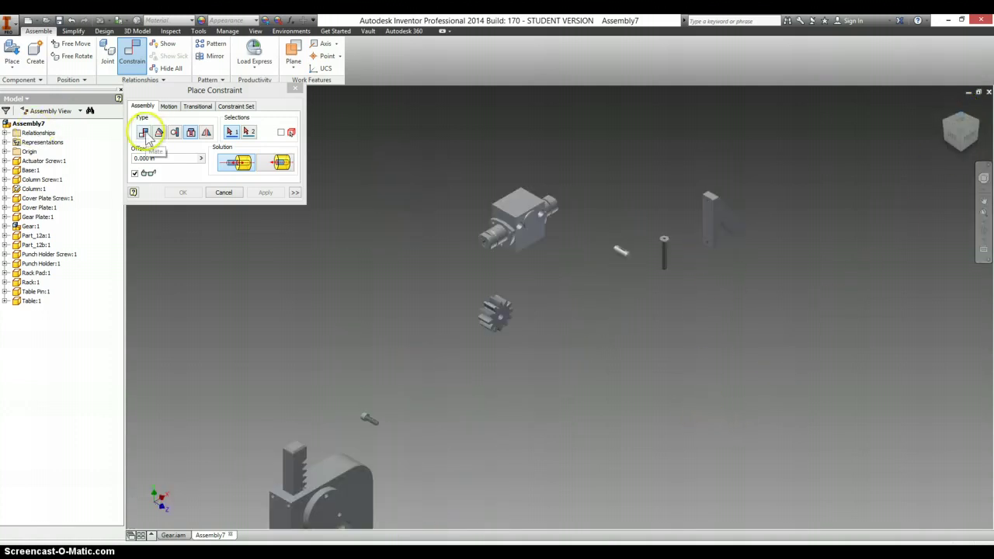
scroll(743, 243, up, 5)
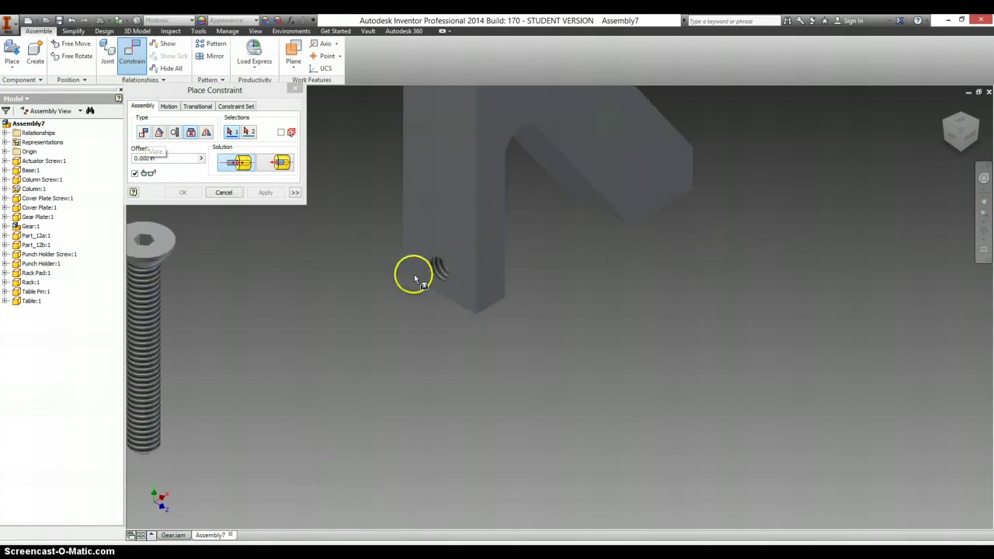
click(441, 271)
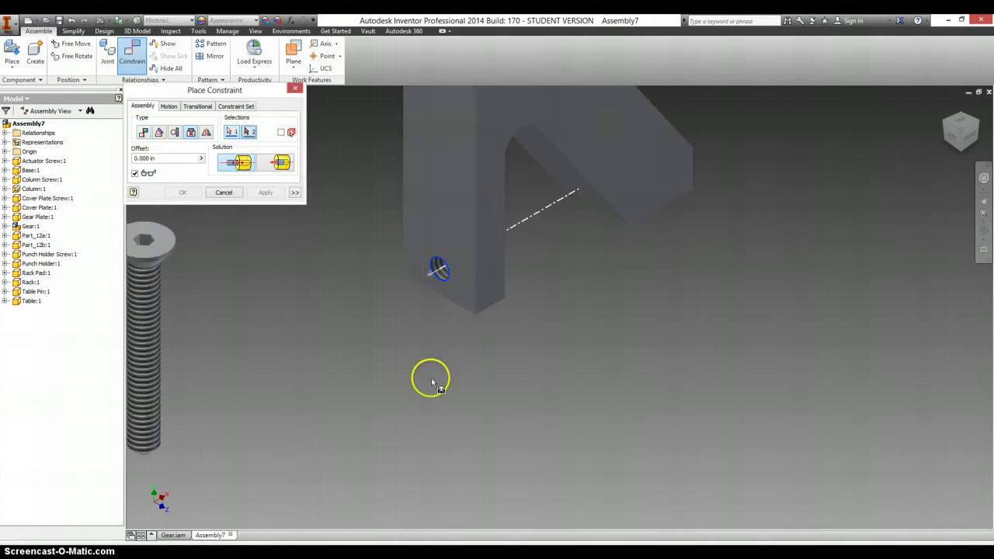
scroll(419, 434, down, 4)
middle_drag(427, 425, 509, 339)
middle_drag(605, 278, 605, 283)
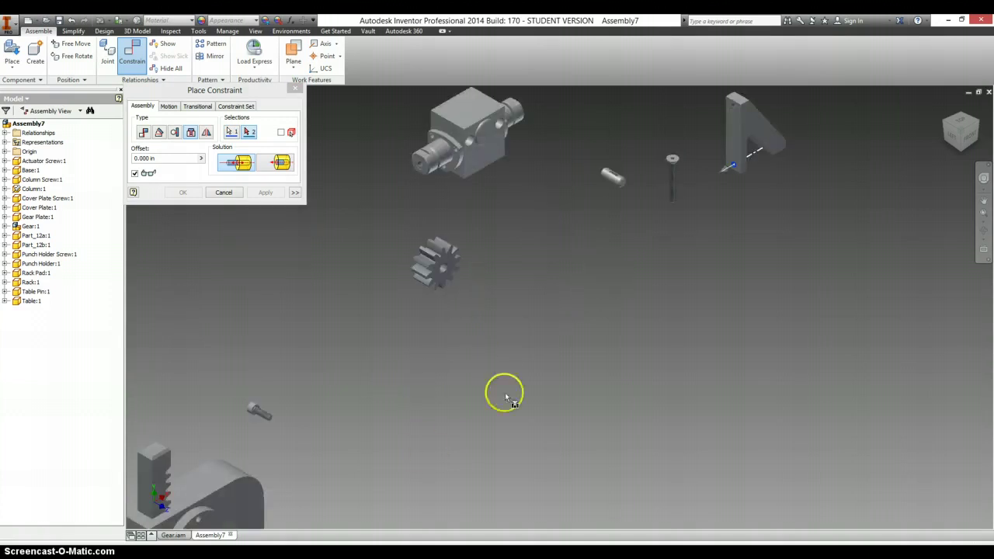
middle_drag(424, 453, 591, 305)
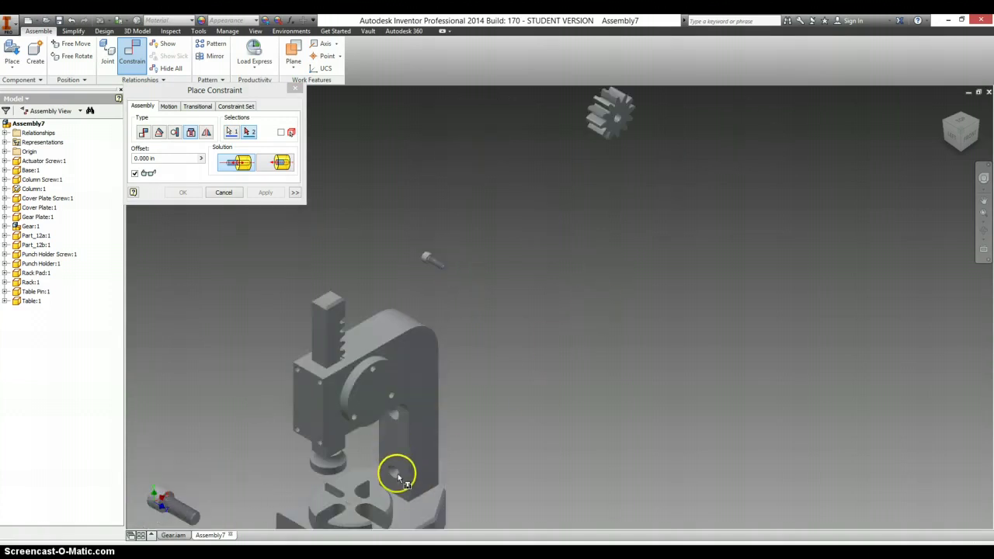
scroll(397, 475, up, 5)
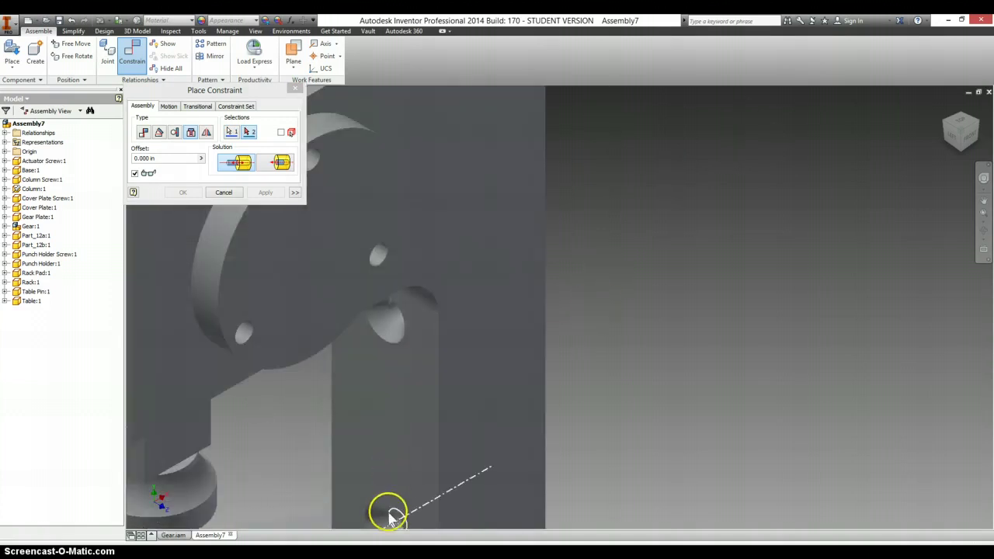
click(392, 519)
scroll(391, 476, down, 6)
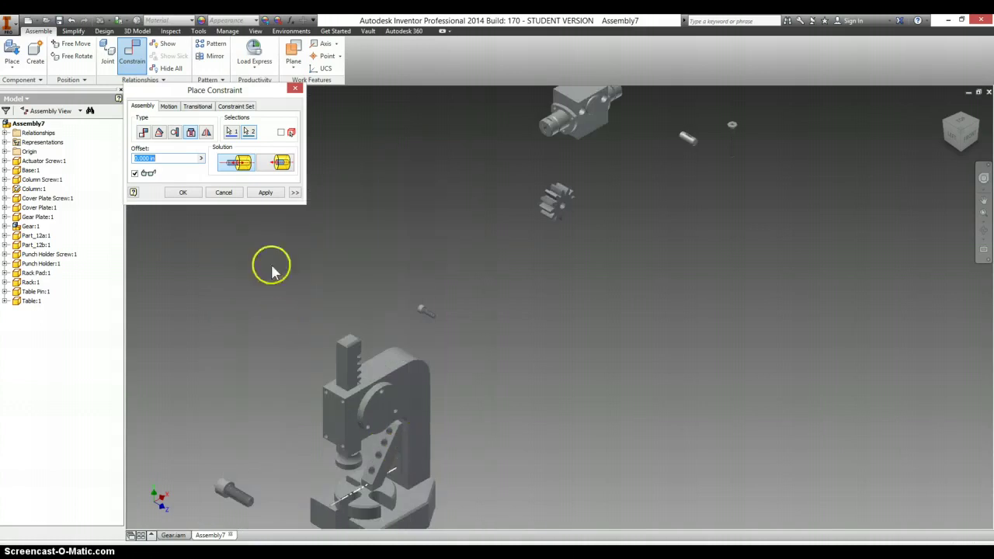
click(266, 193)
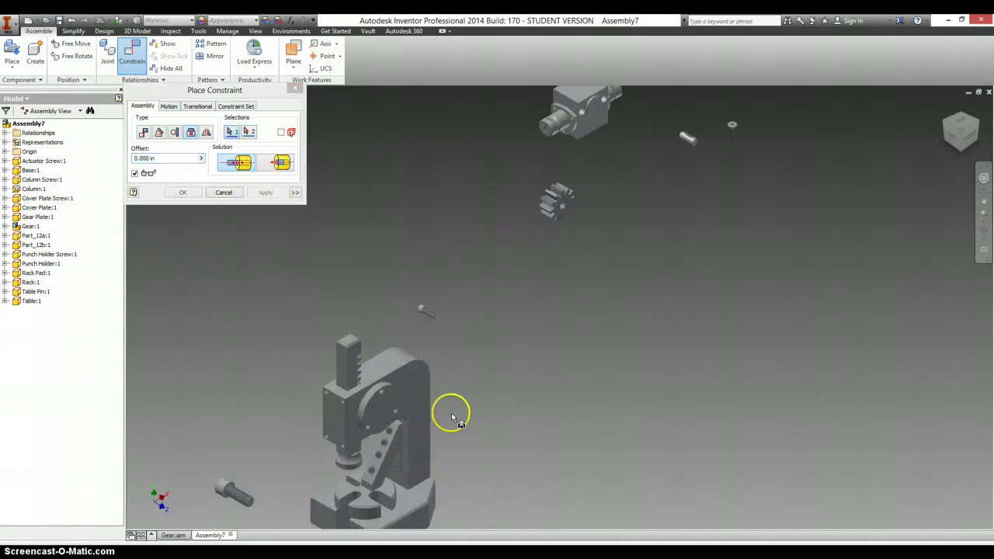
click(296, 88)
- Swing the punch holder about its hole to check its placement and delete its Insert constraint
click(412, 444)
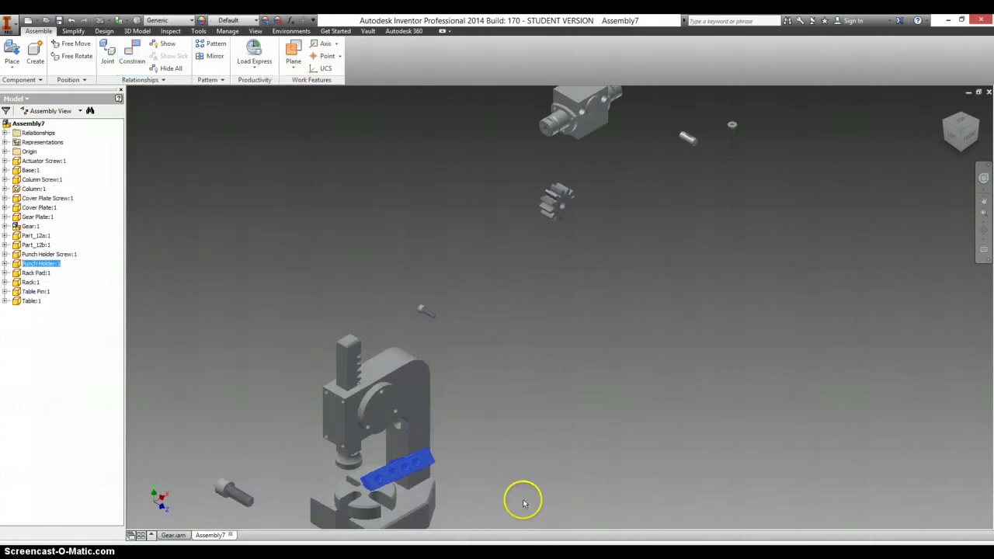
drag(472, 503, 366, 381)
click(5, 263)
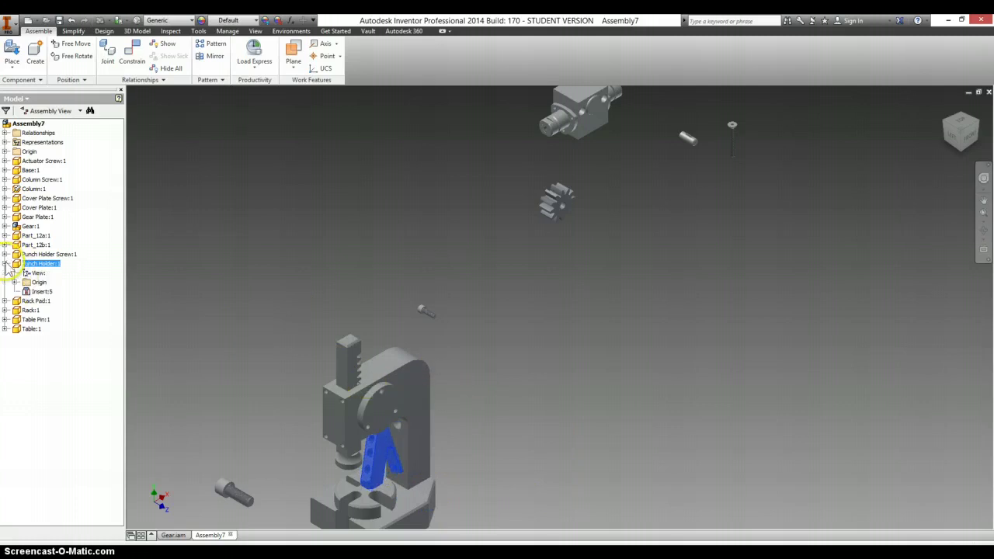
right_click(33, 293)
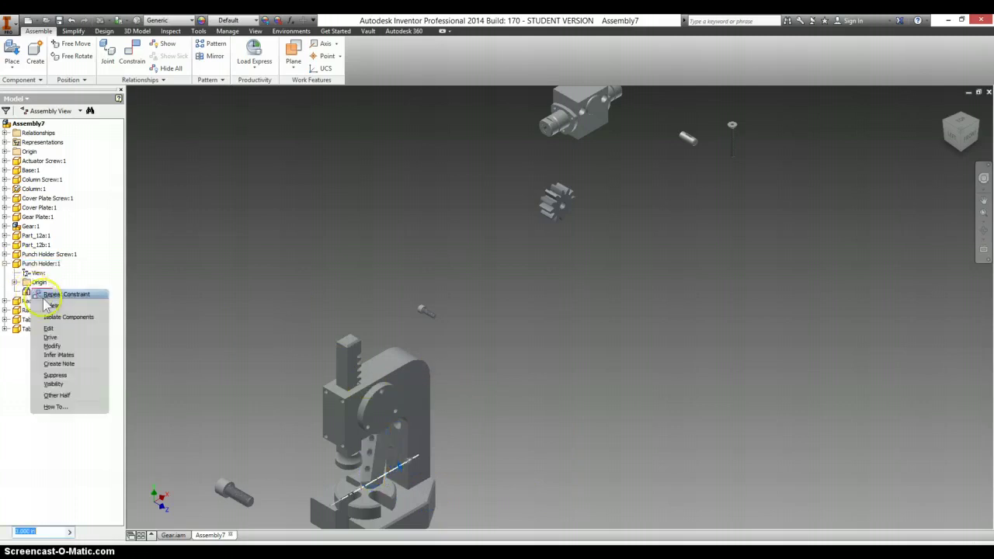
click(50, 306)
- Move the punch holder beside the column and mate its threaded mounting hole's axis to the column's lower hole axis at 0.000 in offset
drag(381, 469, 563, 398)
click(289, 226)
click(132, 53)
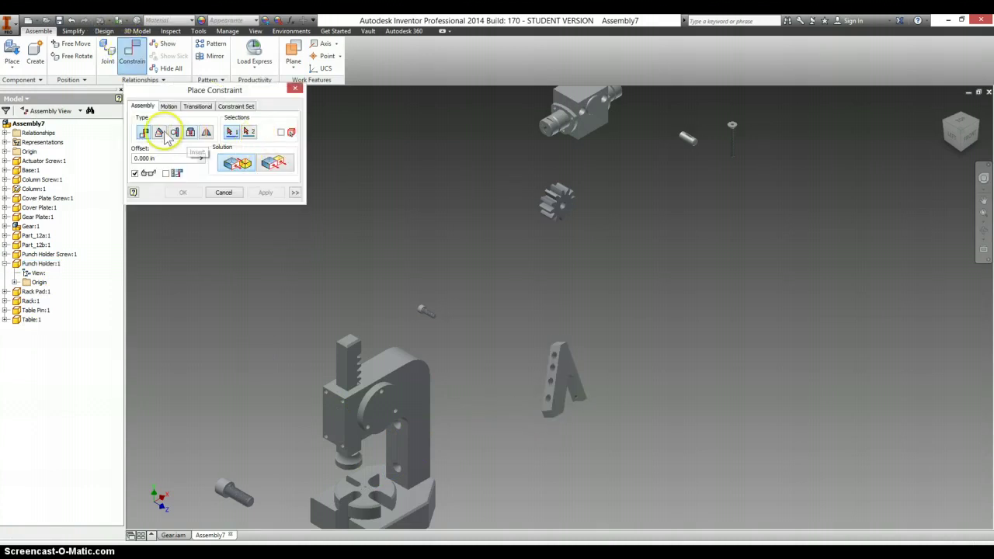
scroll(590, 427, down, 4)
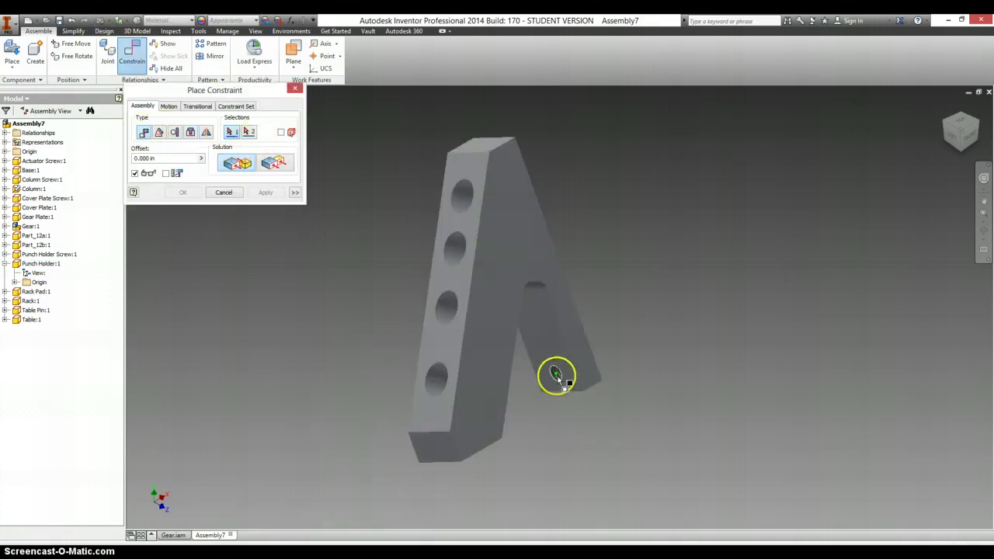
click(562, 379)
scroll(557, 380, up, 5)
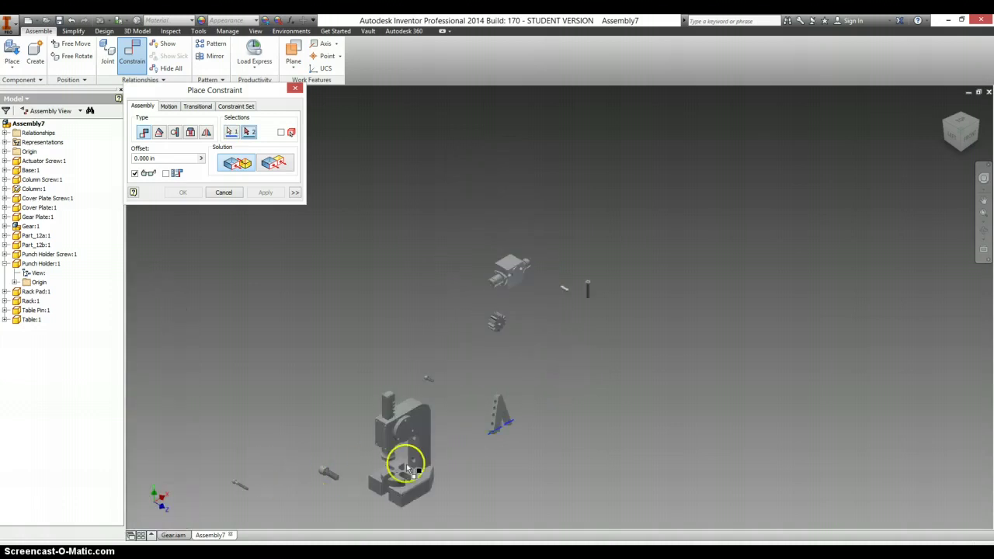
scroll(435, 443, down, 6)
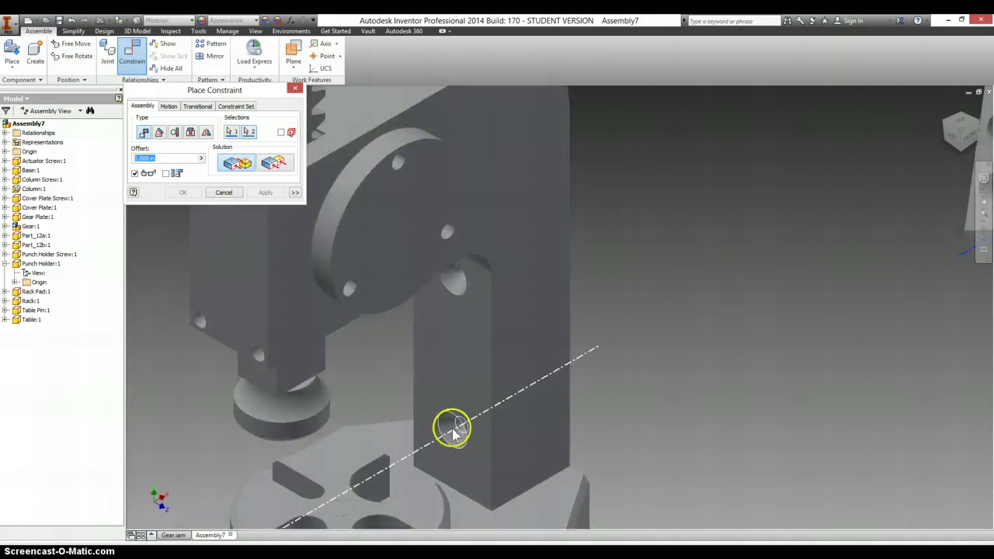
click(452, 430)
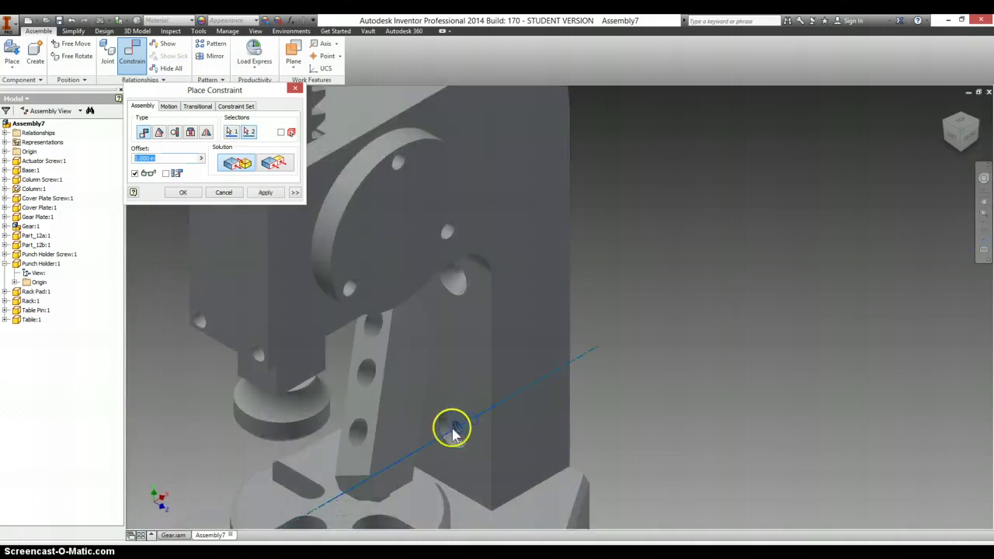
click(264, 192)
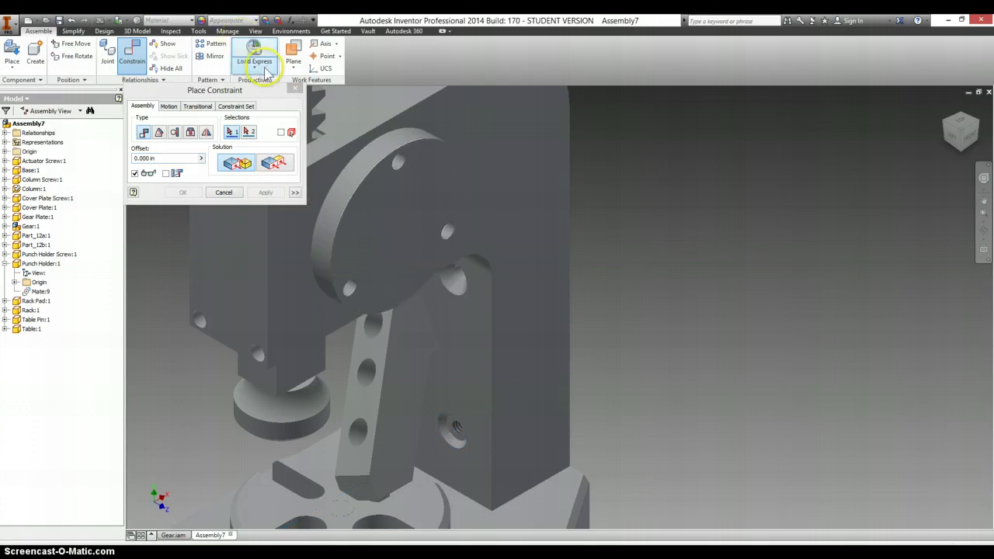
key(Escape)
- Slide the punch holder out behind the column and mate its mounting face to the column's rear face at 0.000 in offset
drag(470, 333, 799, 332)
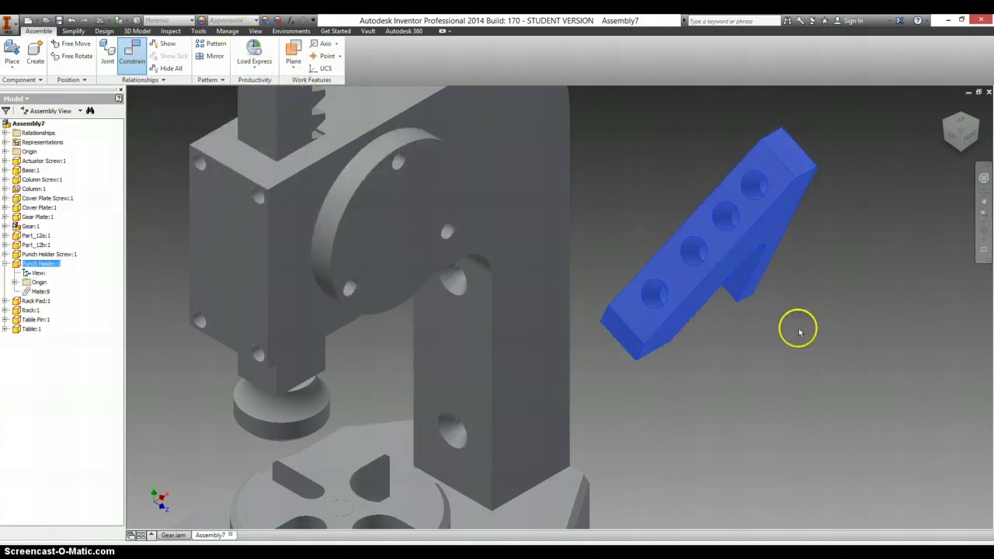
click(979, 123)
scroll(734, 348, down, 5)
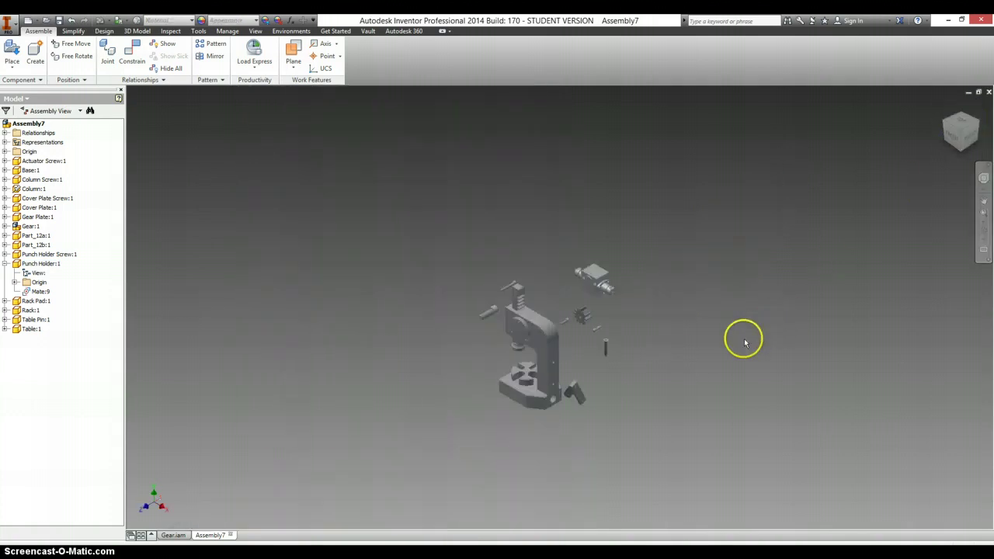
scroll(562, 384, up, 5)
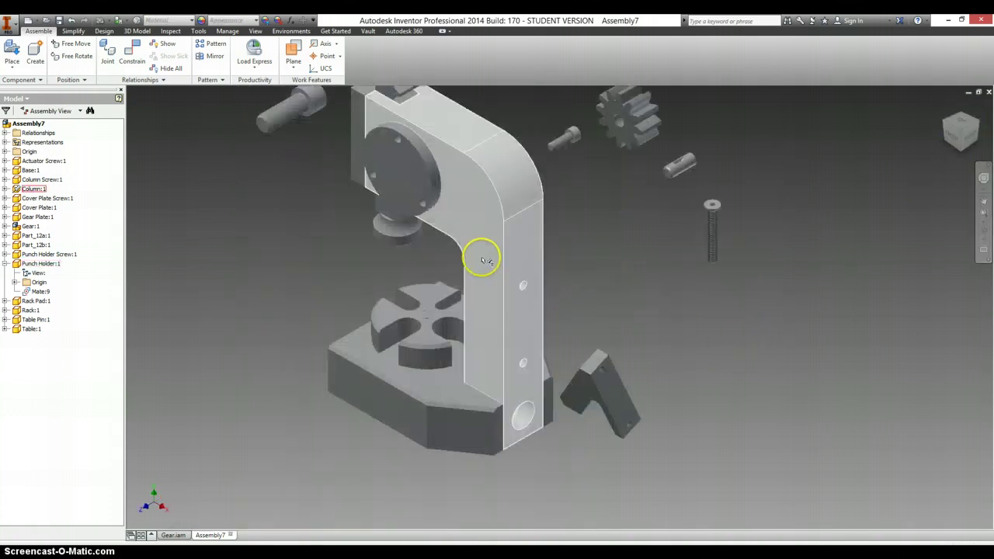
click(130, 52)
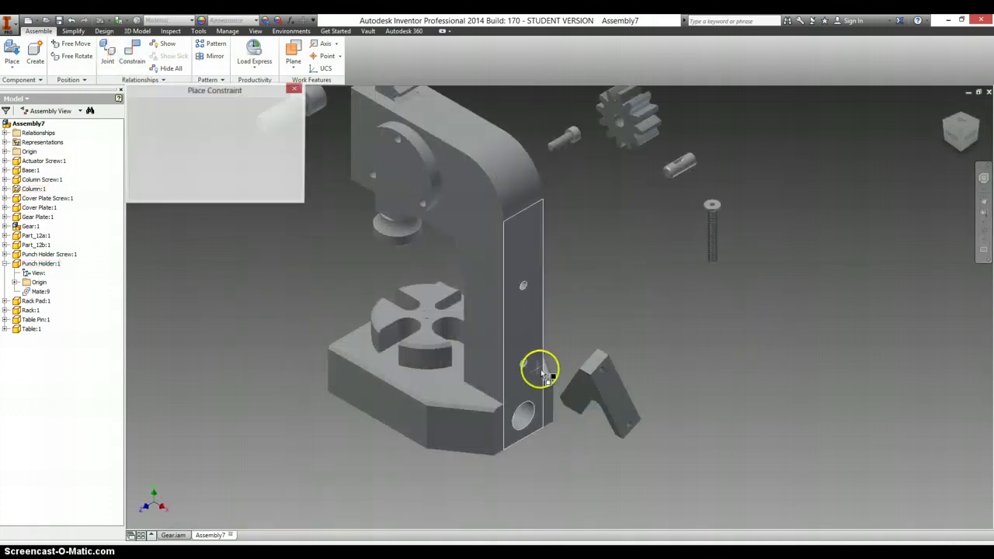
click(526, 326)
click(613, 402)
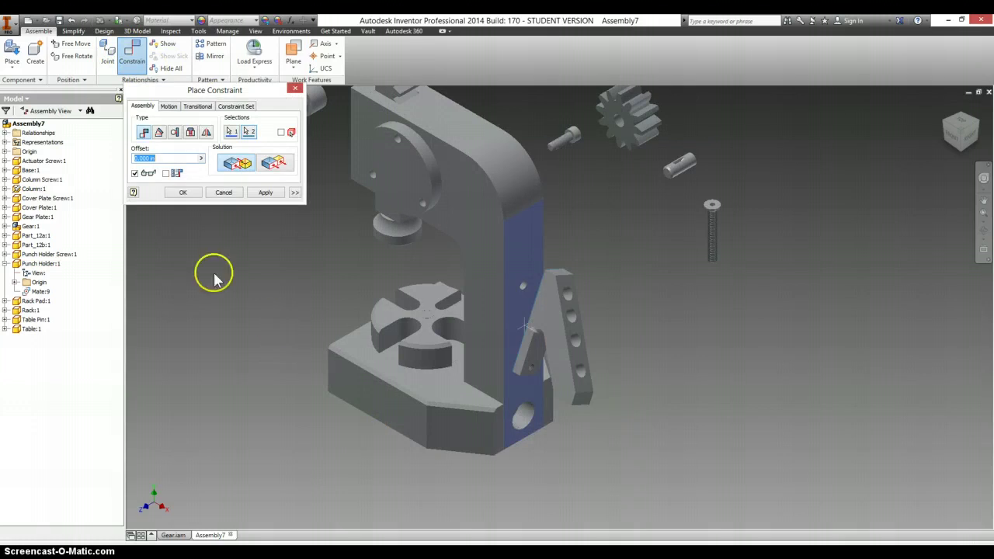
click(275, 194)
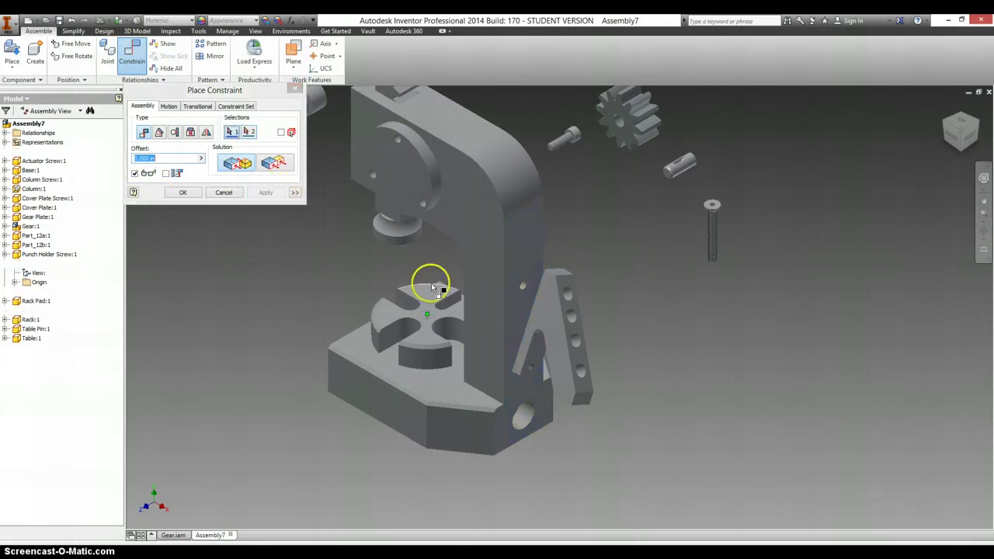
- Mate the column's upper hole axis to the axis of the punch holder's other mounting hole at 0.000 in offset
scroll(520, 285, up, 5)
click(519, 289)
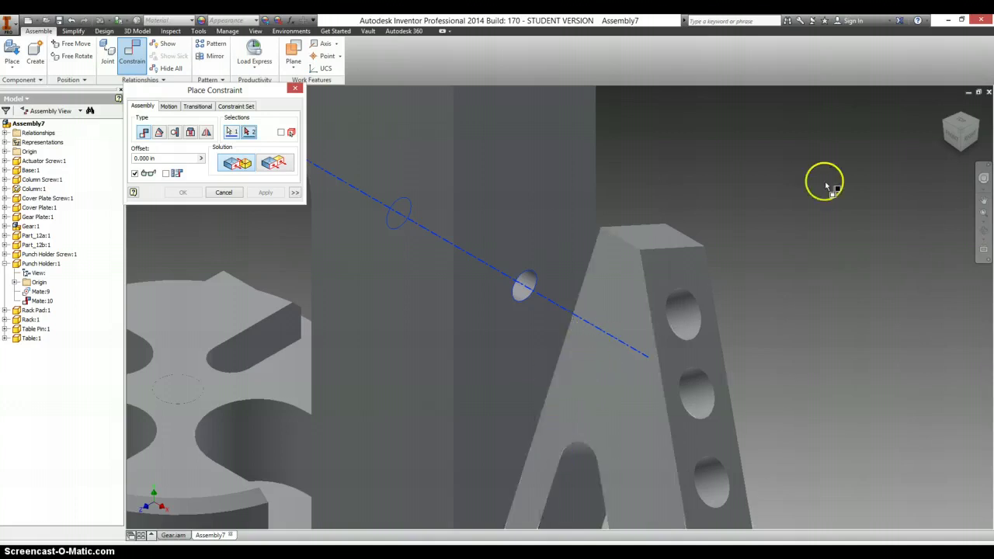
click(943, 121)
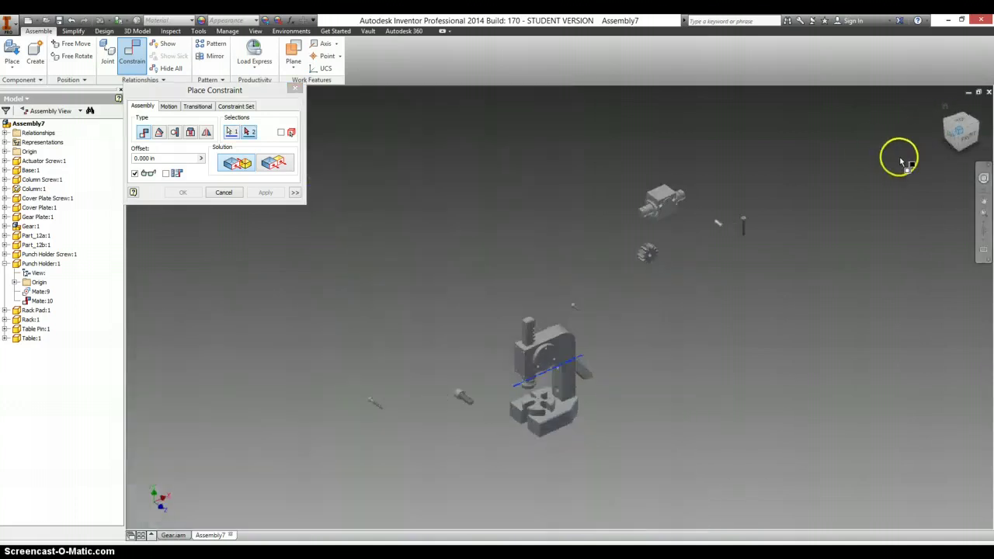
mouse_move(951, 122)
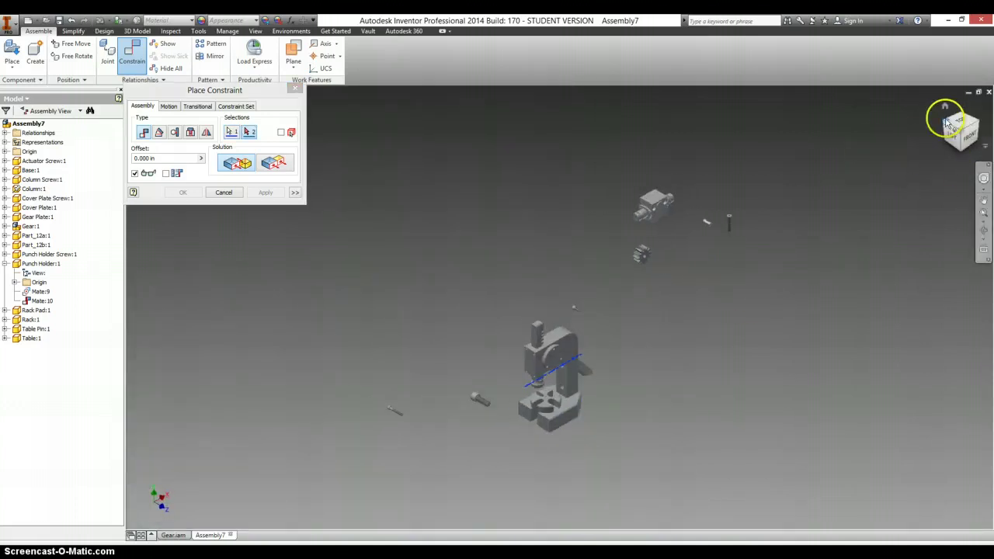
scroll(556, 365, up, 8)
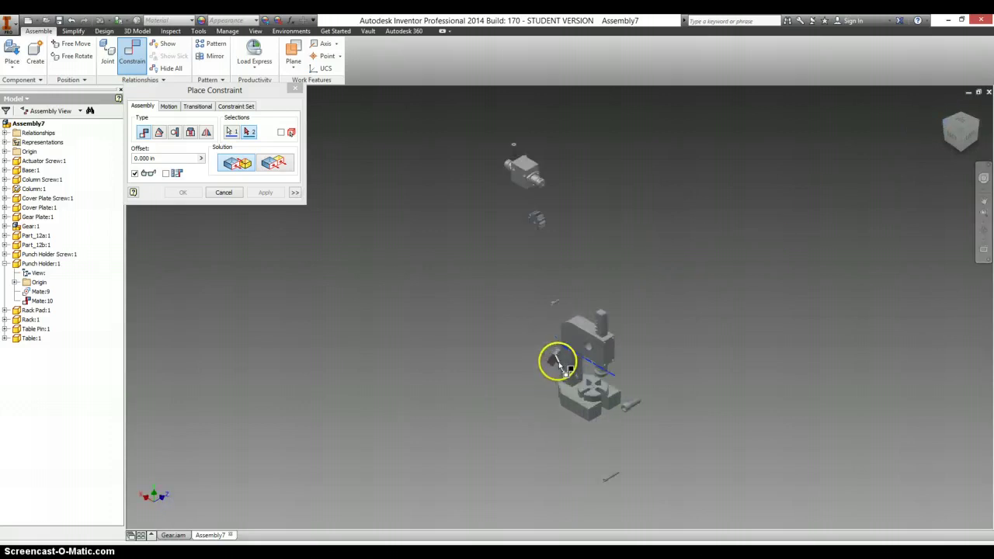
click(588, 310)
click(266, 193)
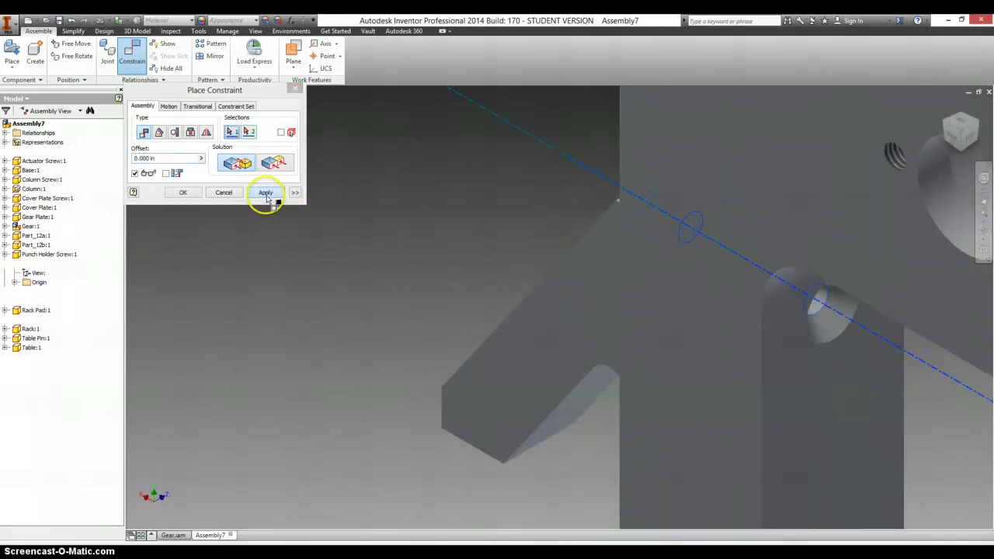
scroll(459, 333, down, 8)
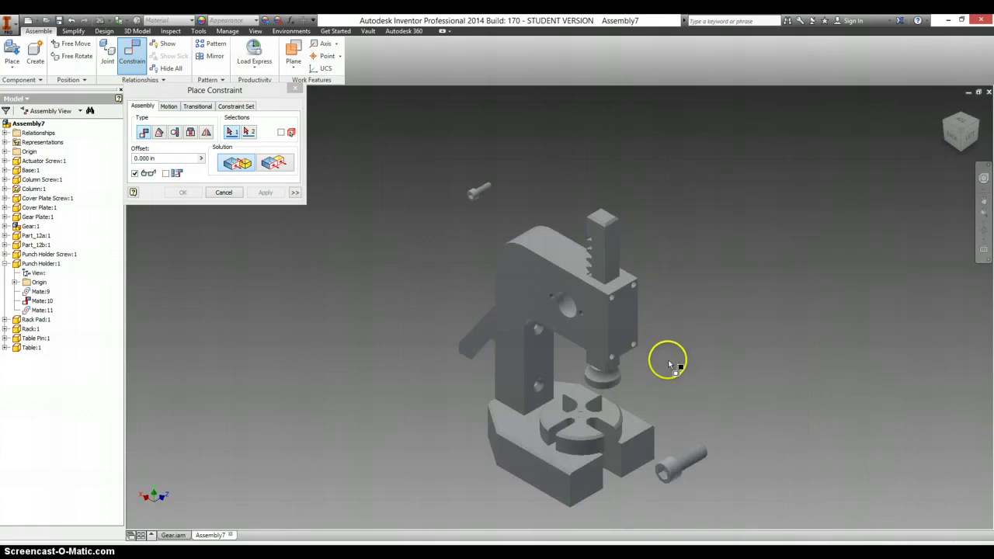
scroll(699, 392, down, 4)
scroll(699, 412, up, 8)
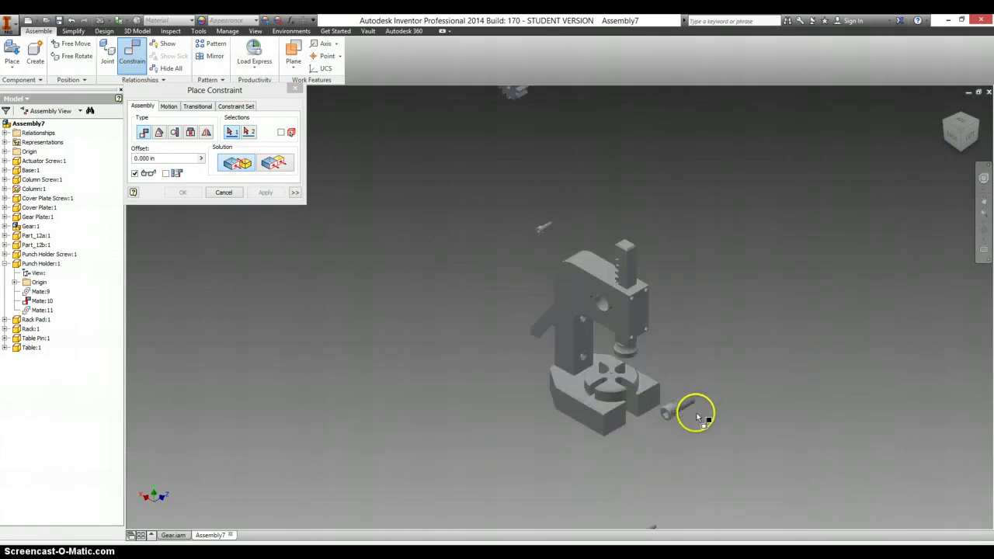
- Insert the column screw into the hole low on the column's rear face, using the Aligned solution and a 0.000 in offset
click(203, 132)
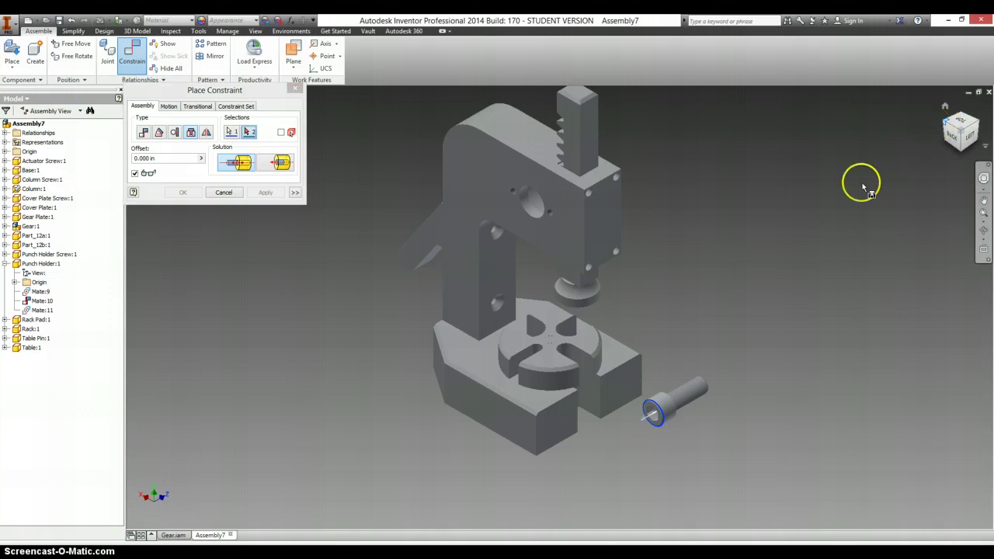
scroll(505, 358, up, 5)
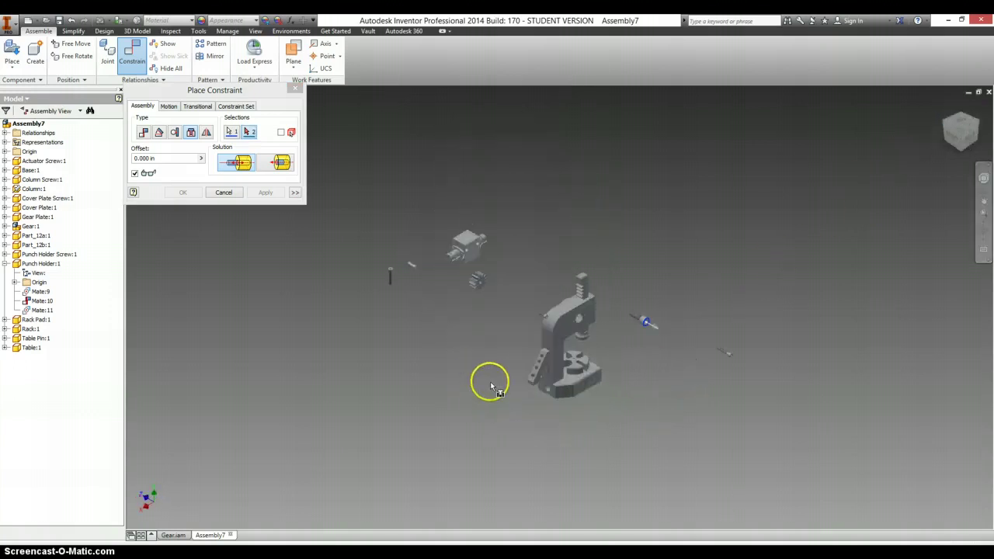
scroll(536, 385, down, 8)
scroll(544, 392, down, 3)
click(515, 394)
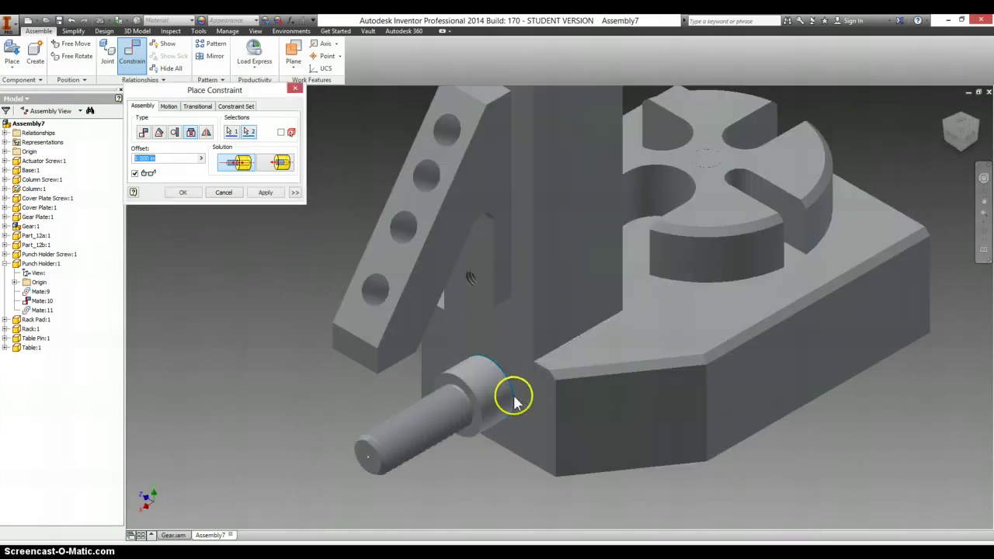
click(279, 162)
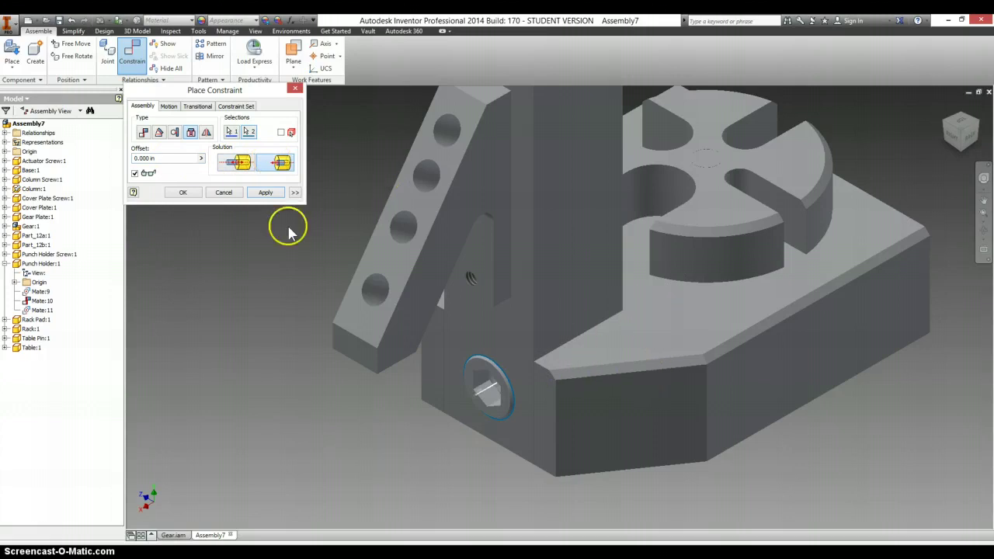
click(183, 193)
- Move the loose cover plate screw from above the press down beside its base
scroll(539, 278, up, 4)
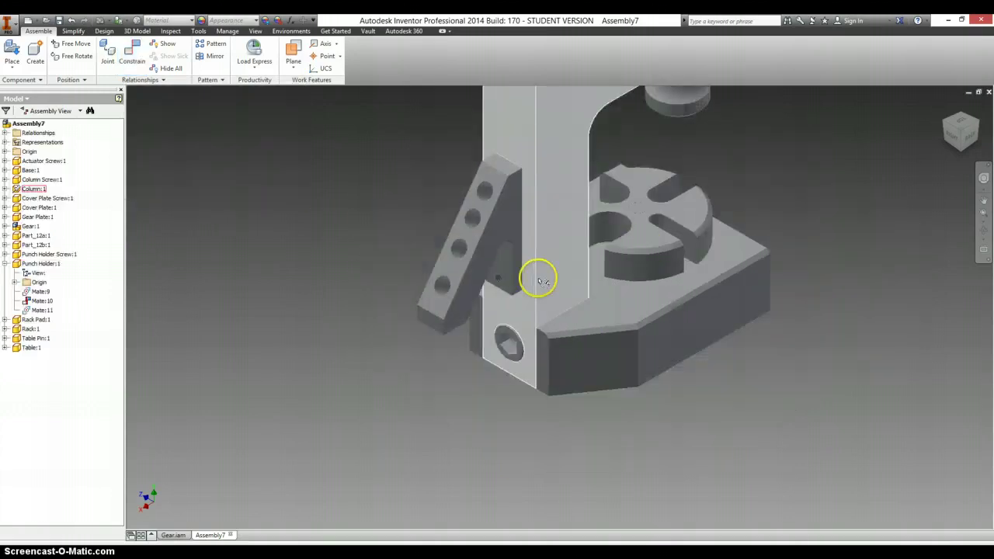
mouse_move(981, 126)
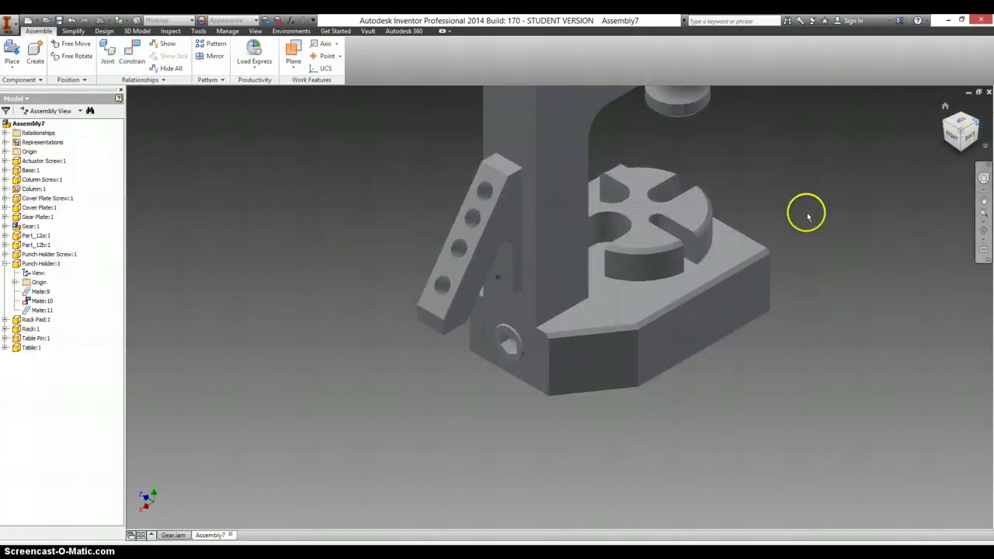
key(Home)
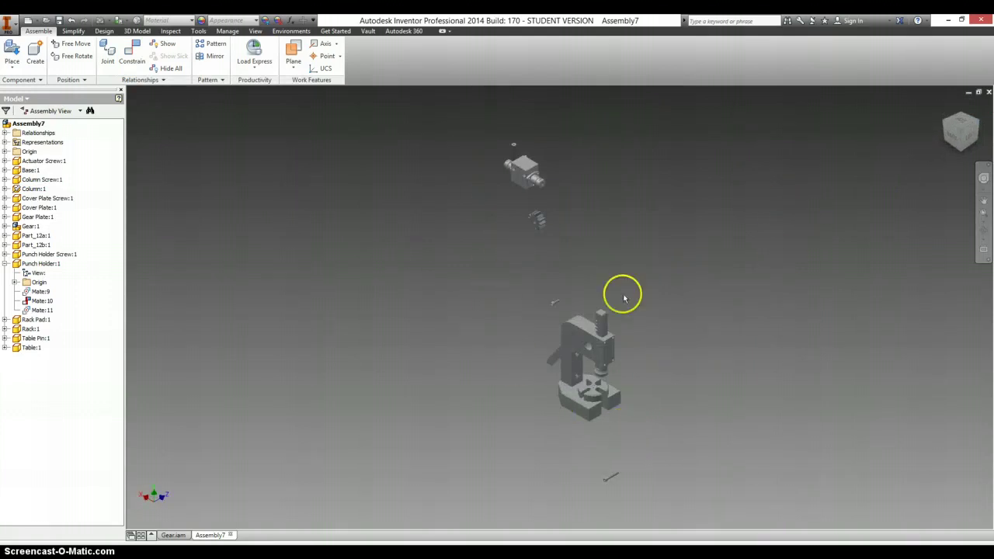
scroll(559, 384, down, 5)
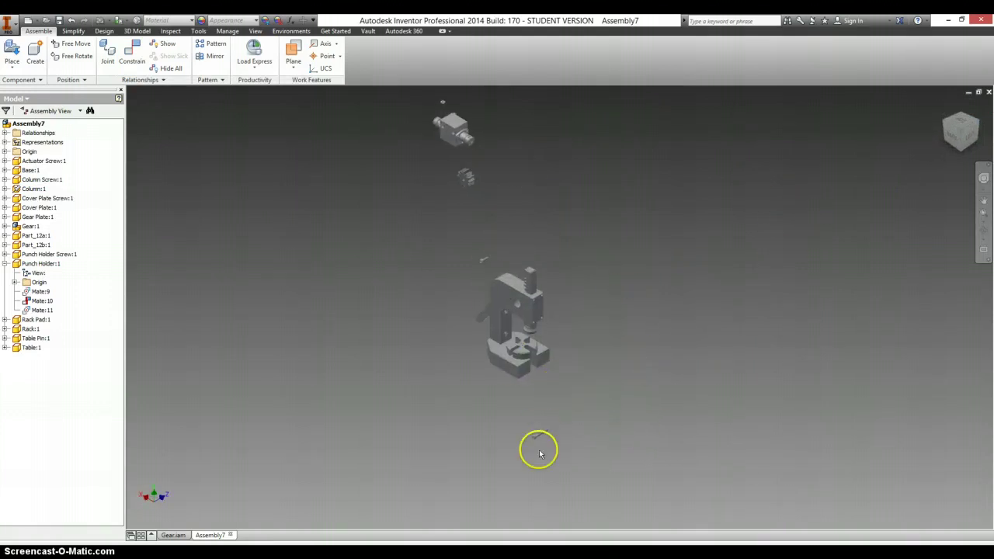
scroll(472, 151, up, 5)
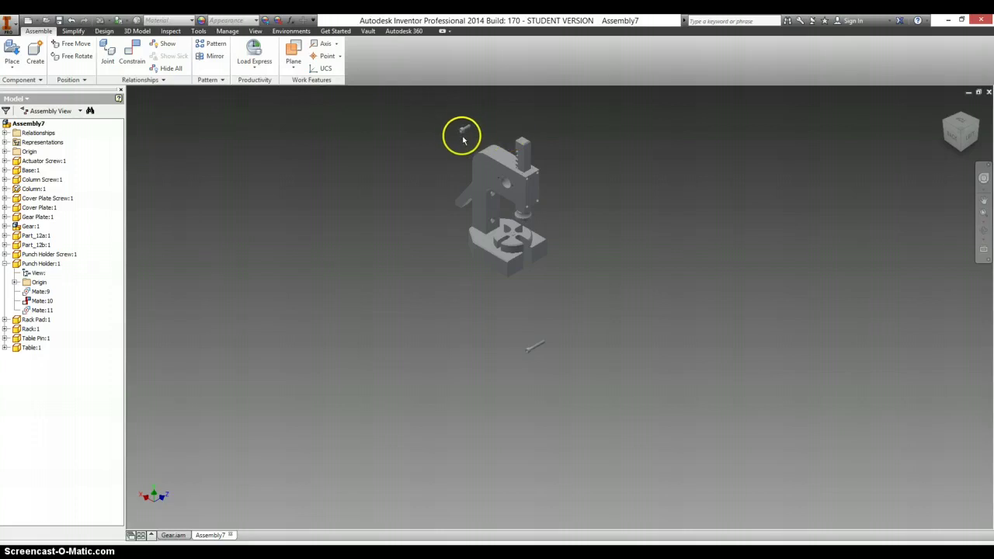
drag(440, 269, 439, 279)
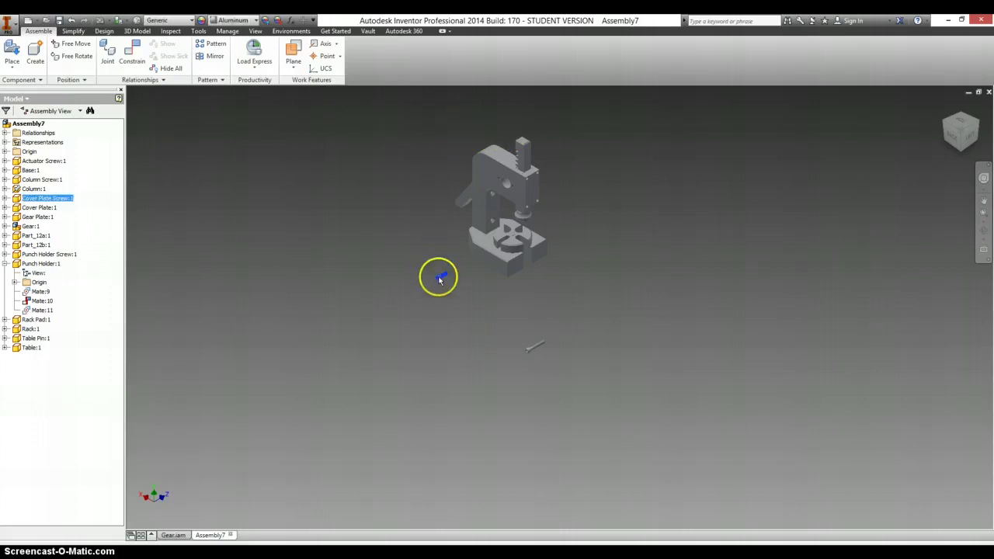
click(476, 302)
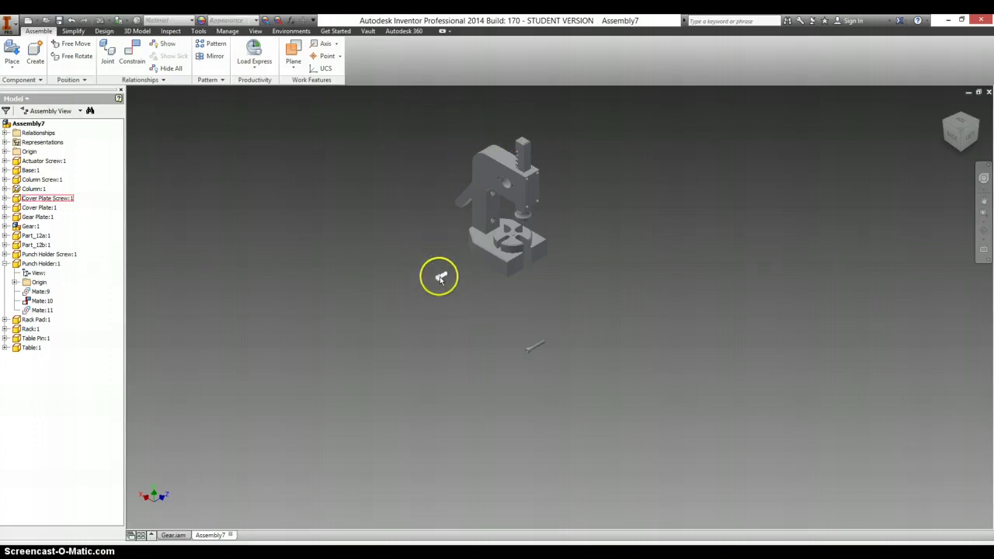
drag(440, 276, 375, 258)
click(375, 261)
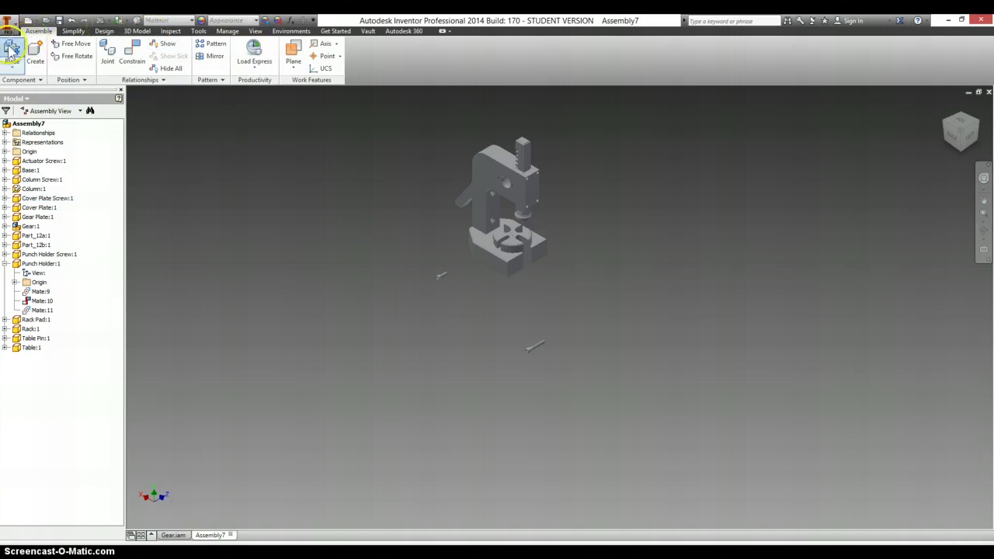
- Place six more instances of the Cover Plate Screw part in the open space beside the cover plate
key(p)
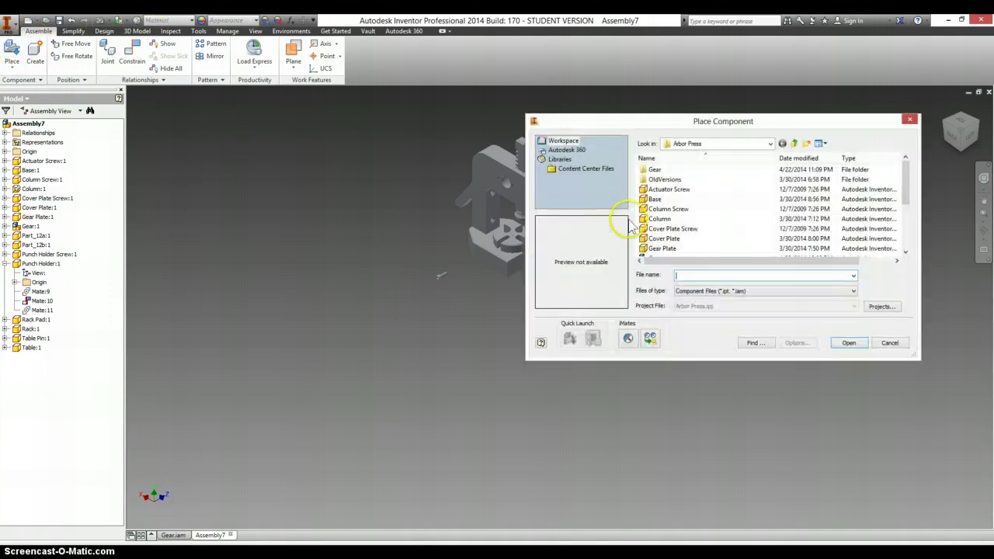
click(672, 229)
click(852, 345)
scroll(552, 181, up, 5)
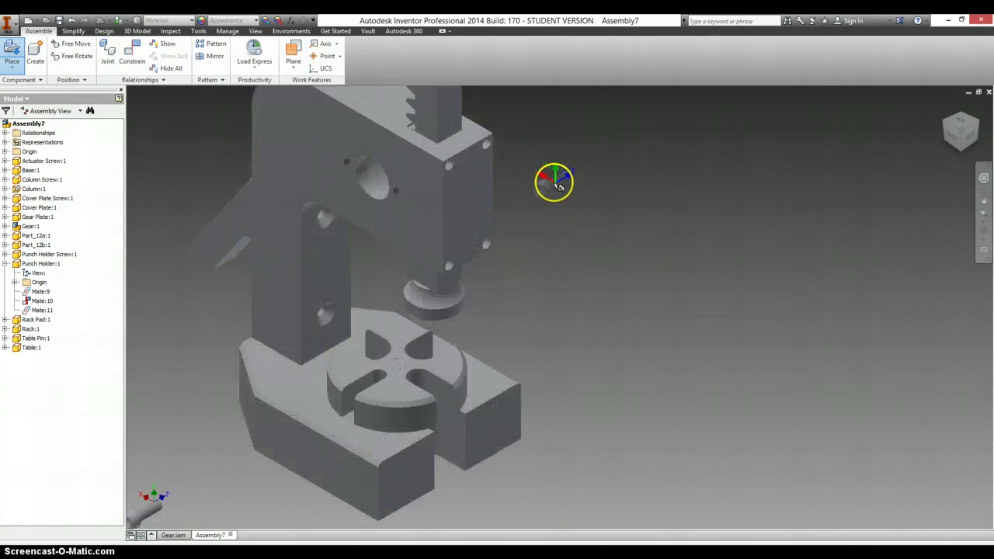
scroll(552, 181, up, 3)
click(542, 152)
click(560, 210)
click(592, 290)
click(625, 359)
click(678, 157)
click(708, 229)
click(795, 221)
right_click(797, 223)
click(820, 220)
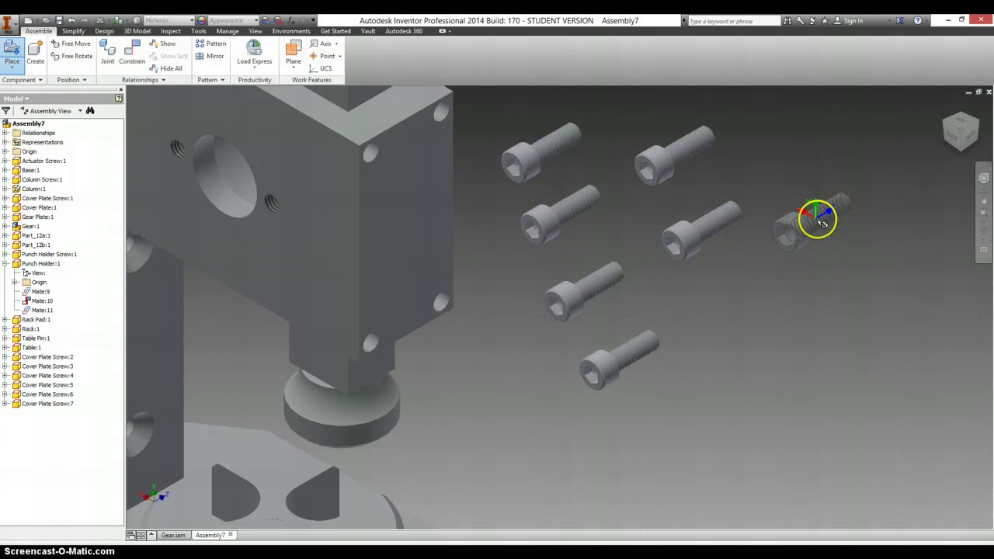
right_click(807, 221)
click(838, 220)
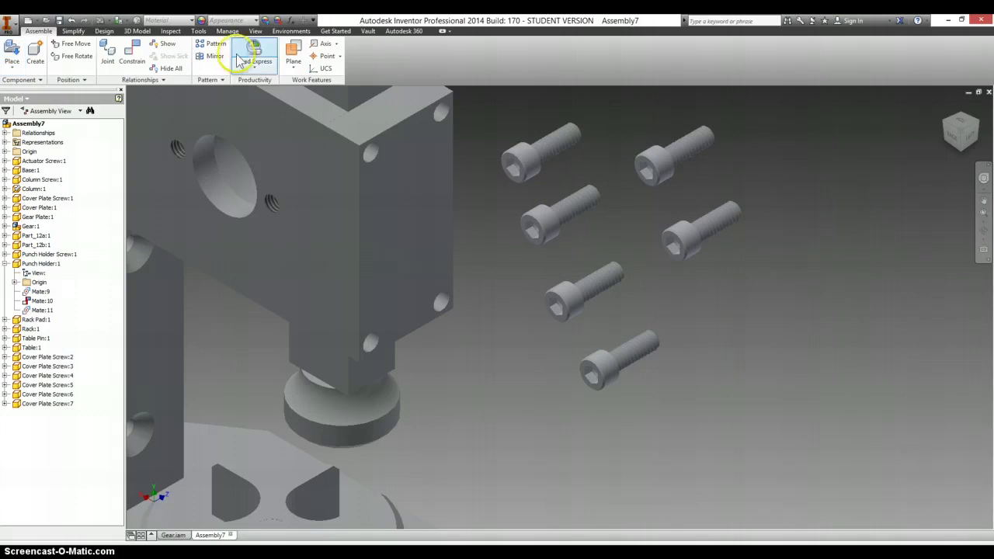
- Insert two cover plate screws into the cover plate's two upper holes with Insert constraints at 0.000 in offset
click(131, 52)
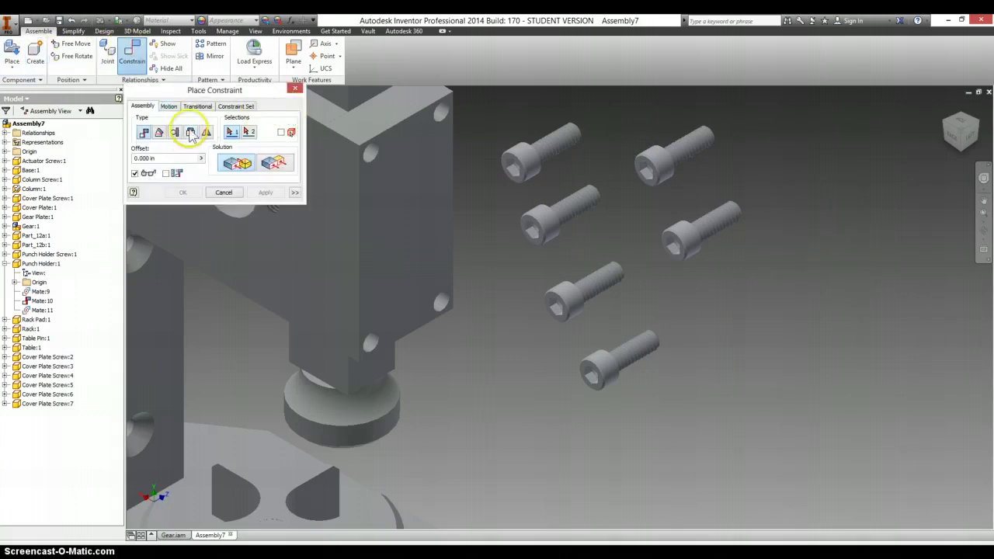
click(536, 156)
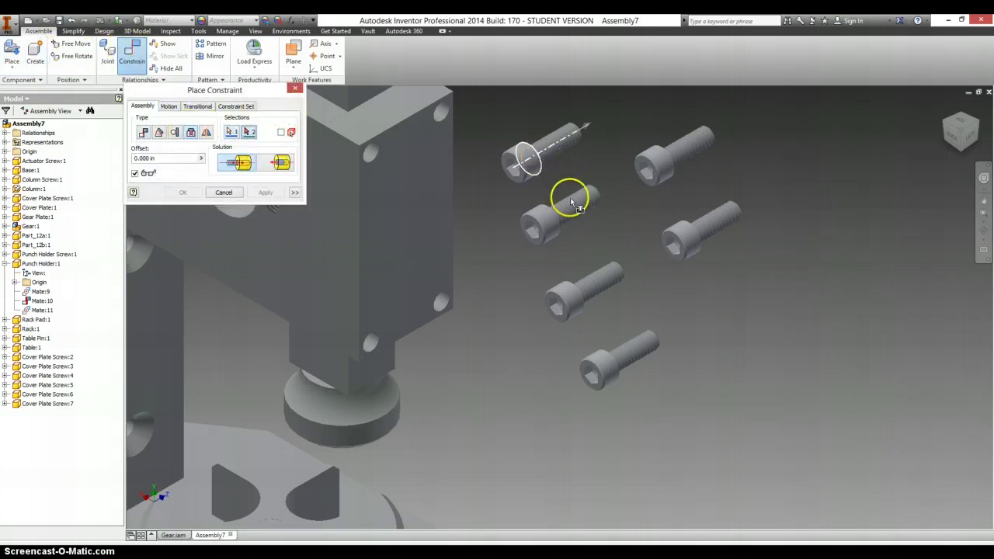
click(369, 152)
click(264, 192)
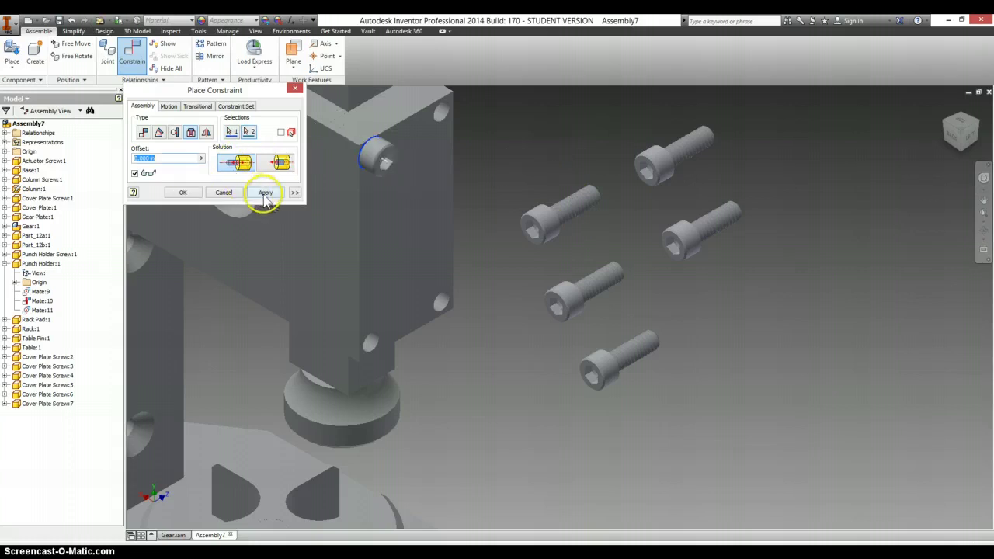
click(549, 220)
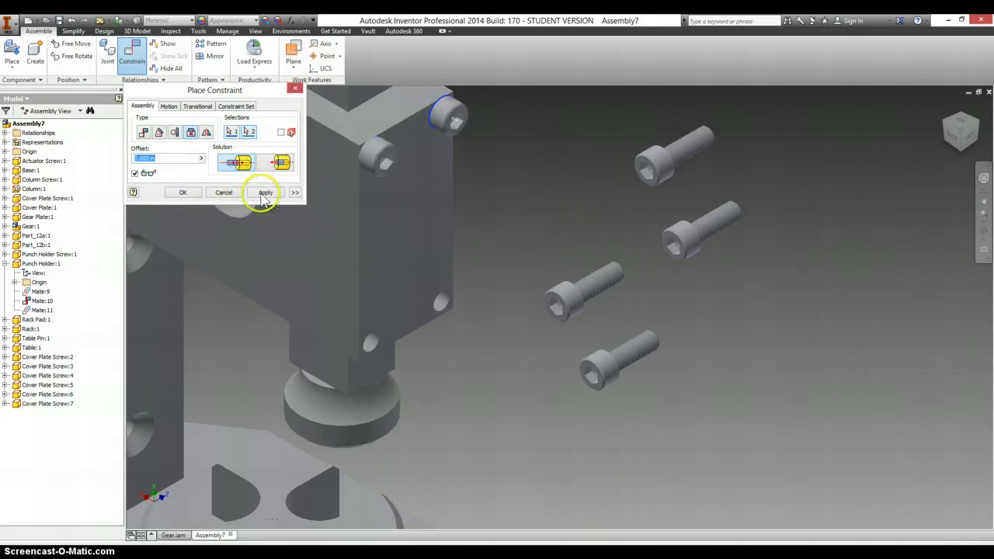
click(264, 193)
- Insert two more cover plate screws into the cover plate's two lower holes at 0.000 in offset
click(578, 295)
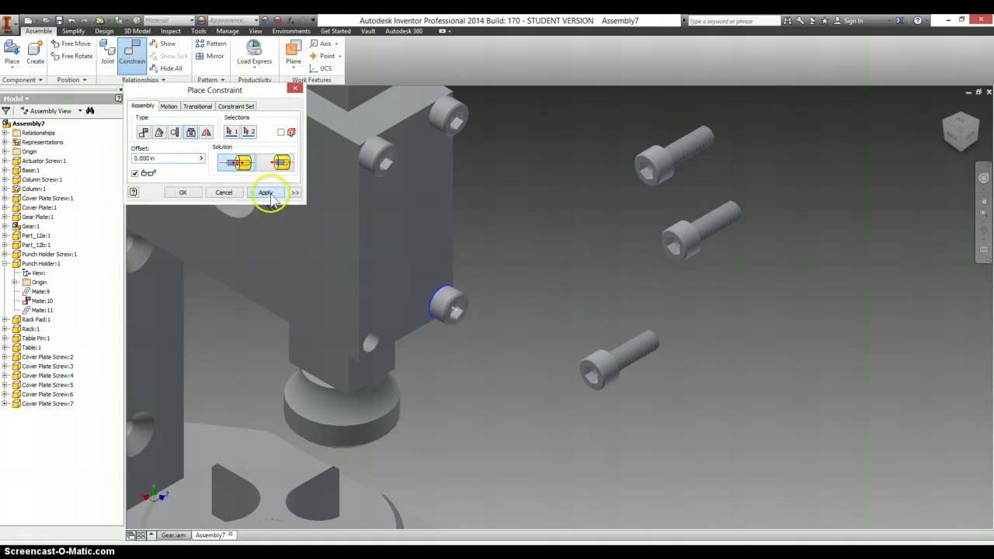
click(264, 192)
click(671, 163)
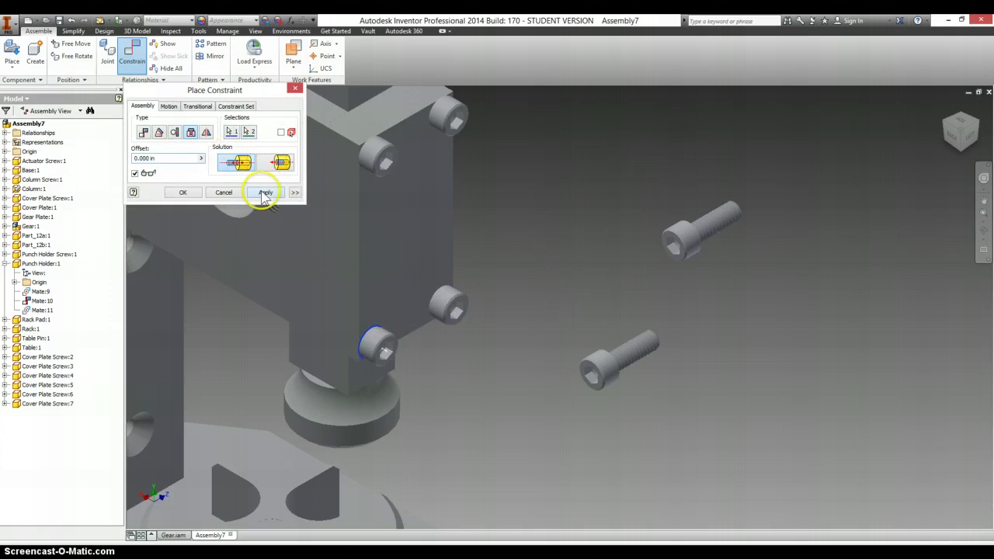
click(265, 192)
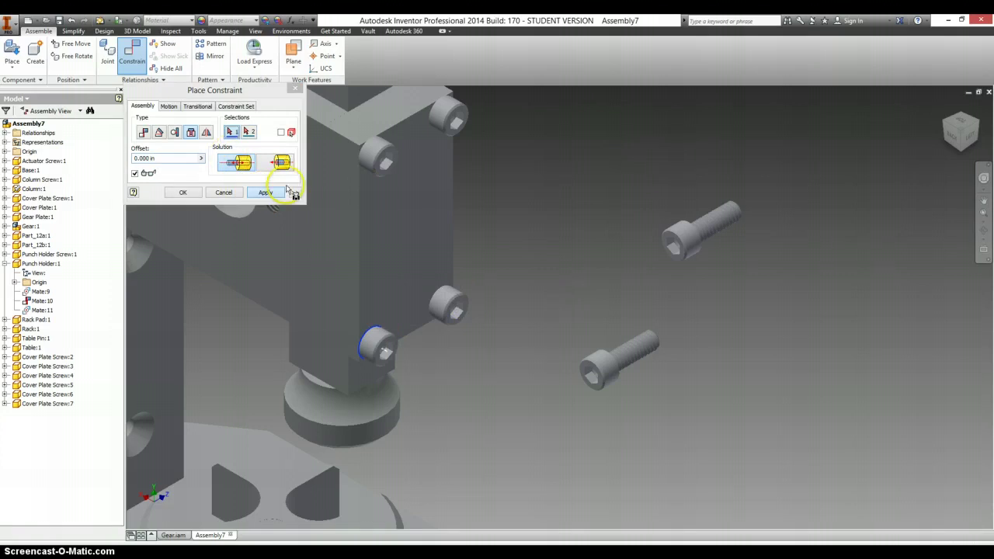
- Insert the two remaining nearby screws into the gear plate's top hole and its lower hole farther from the rack at 0.000 in offset
click(982, 127)
click(980, 127)
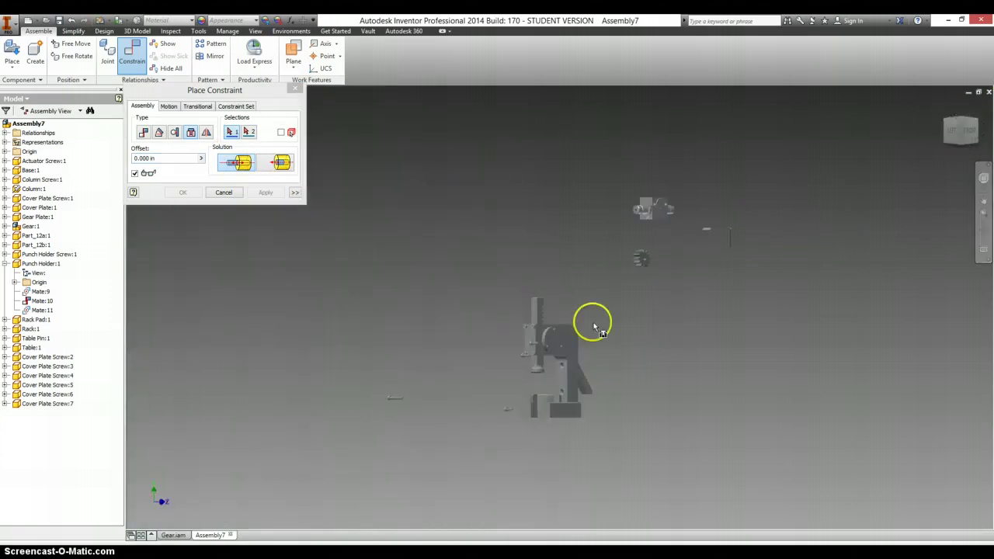
scroll(550, 333, down, 6)
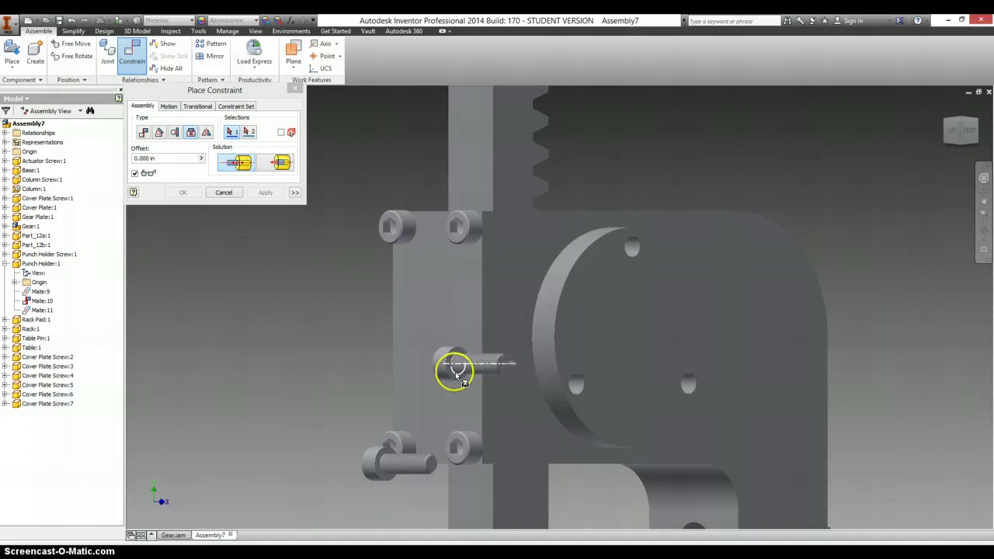
click(457, 371)
click(631, 248)
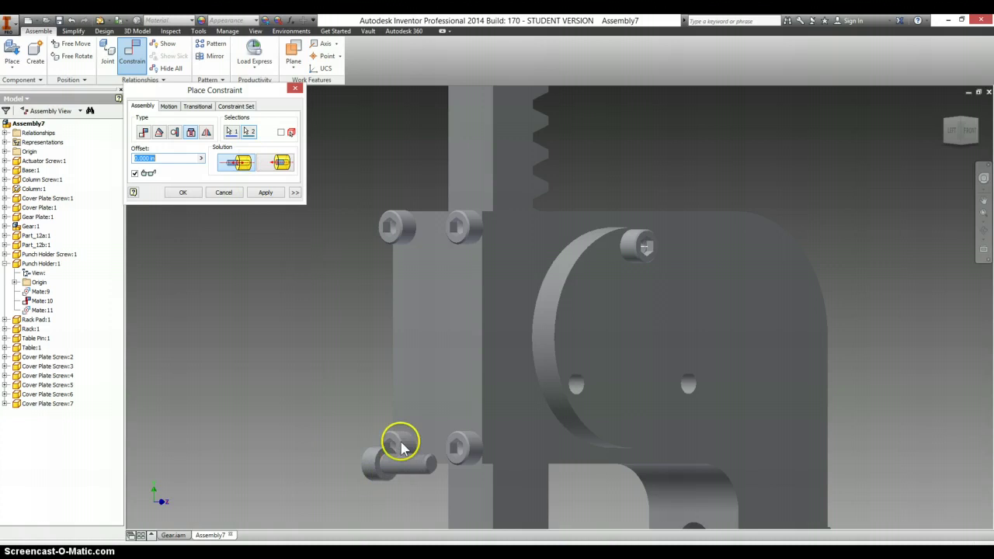
click(265, 193)
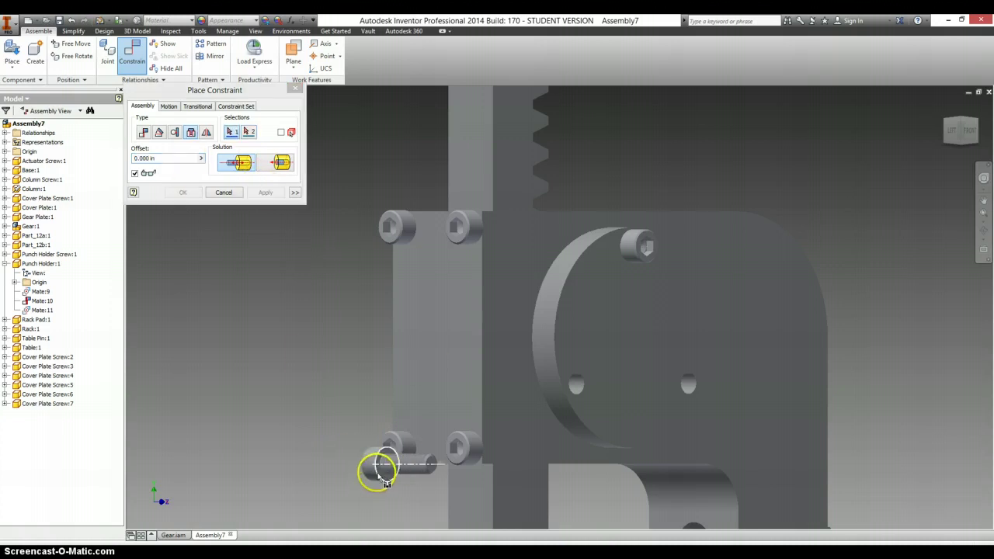
click(382, 470)
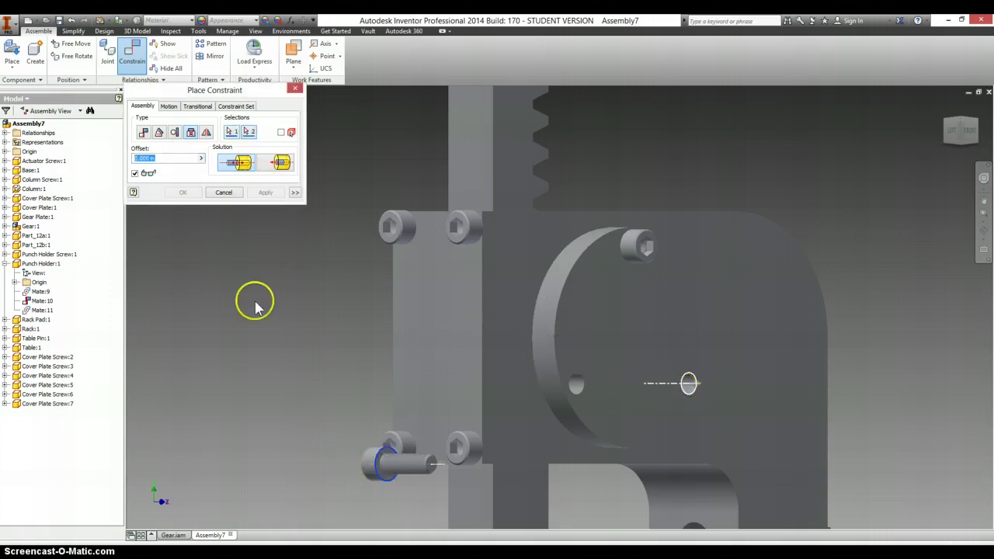
click(263, 194)
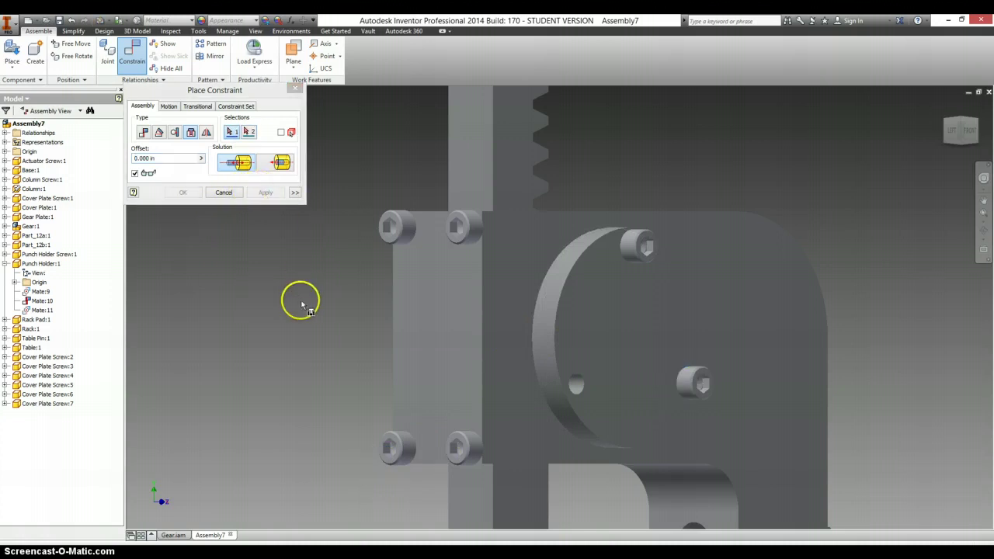
- Insert the loose cover plate screw near the base into the gear plate's last open hole at 0.000 in offset
scroll(300, 301, up, 6)
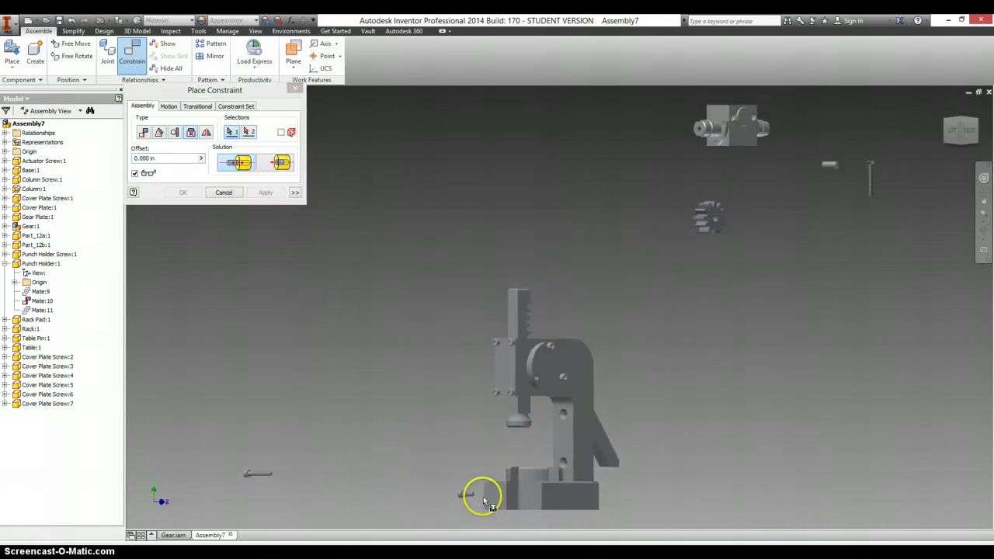
scroll(458, 491, up, 5)
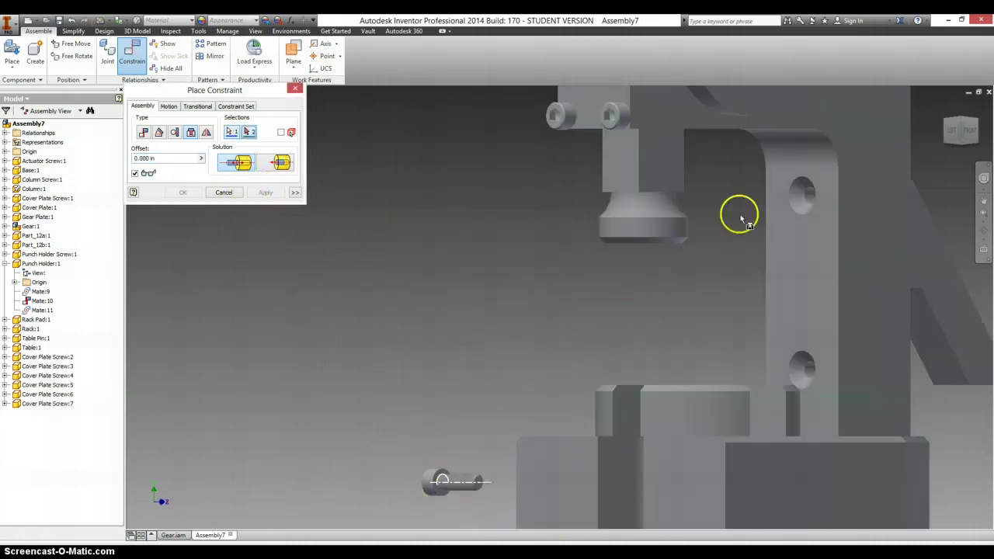
scroll(732, 137, down, 5)
click(734, 121)
click(264, 194)
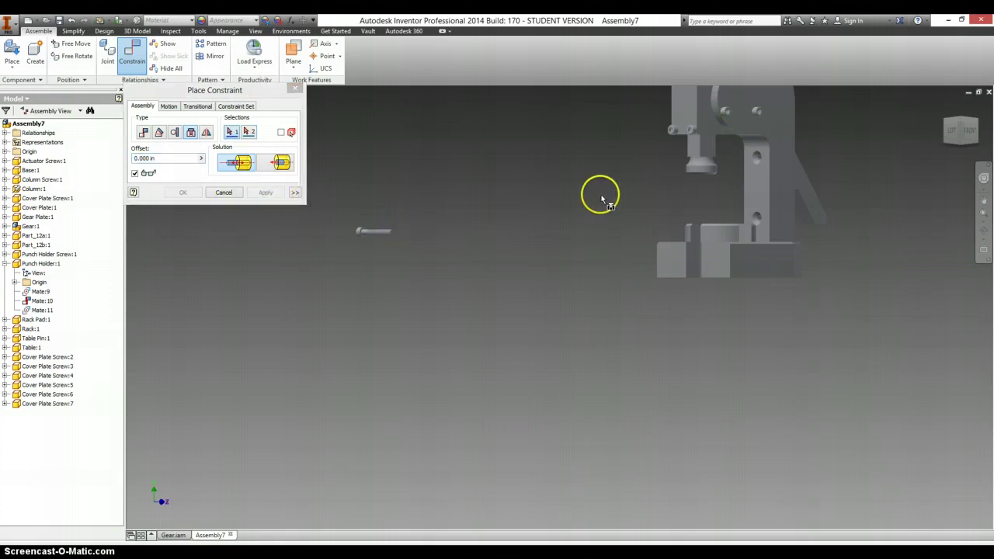
scroll(613, 198, down, 2)
middle_drag(595, 160, 582, 272)
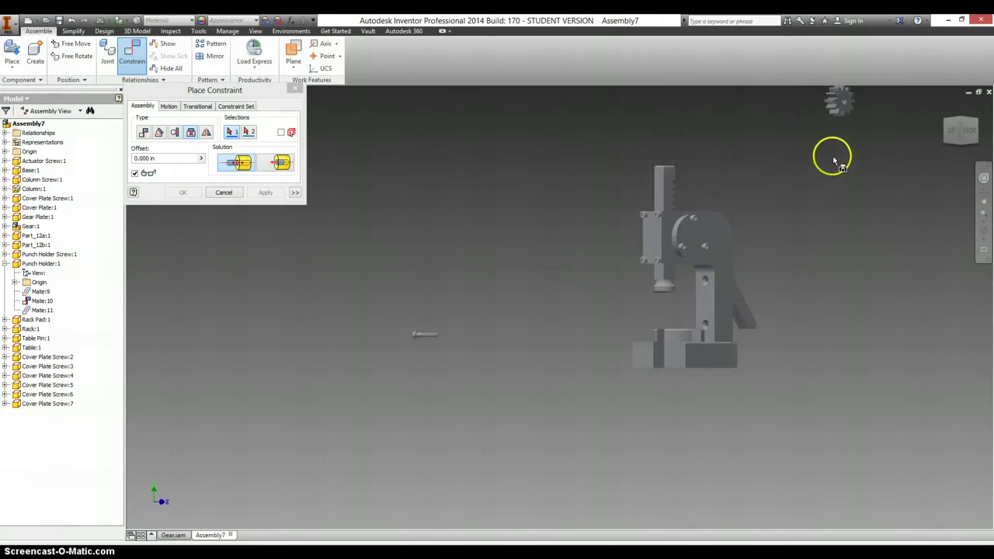
click(944, 107)
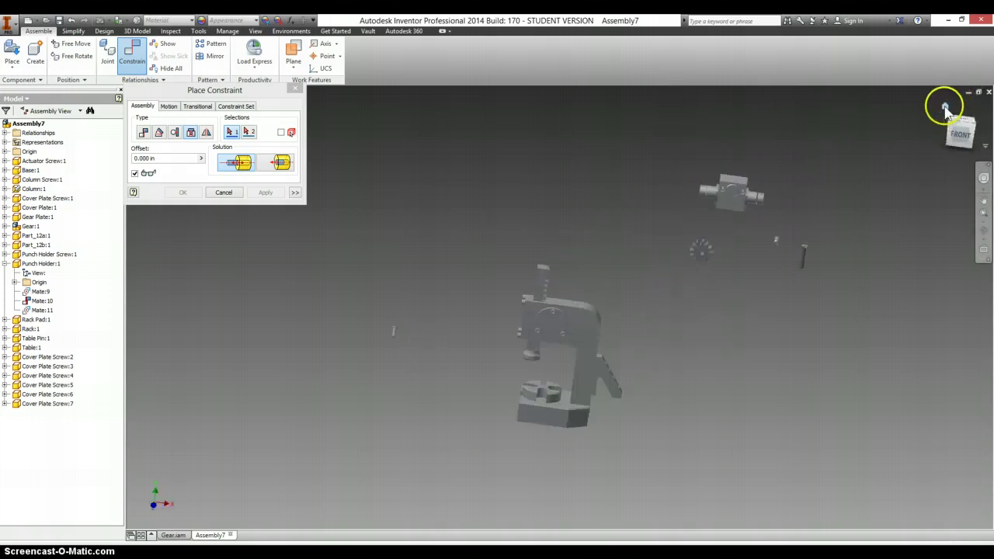
scroll(609, 320, up, 3)
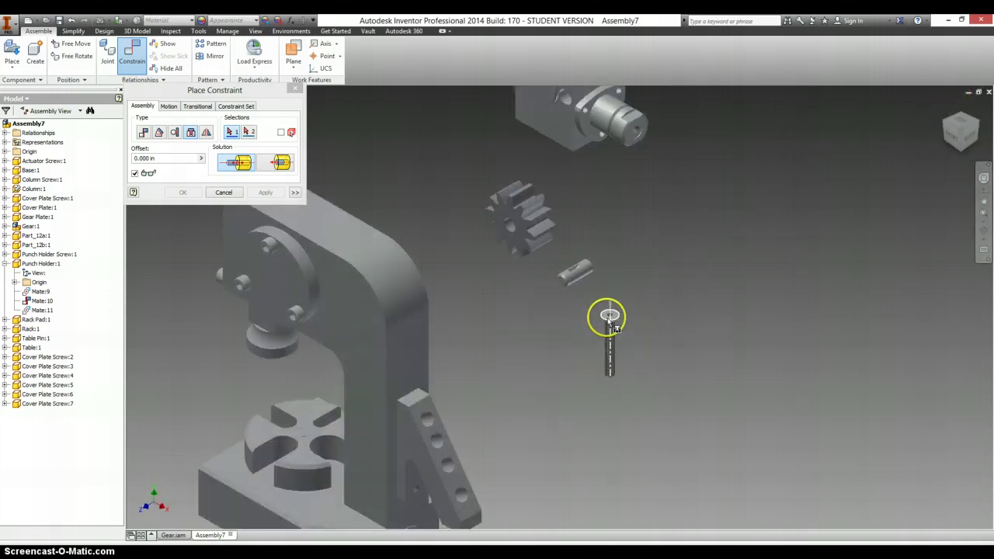
- Insert the loose punch holder screw into the lower hole in the column's front face with an aligned Insert constraint at 0.000 in offset
click(610, 316)
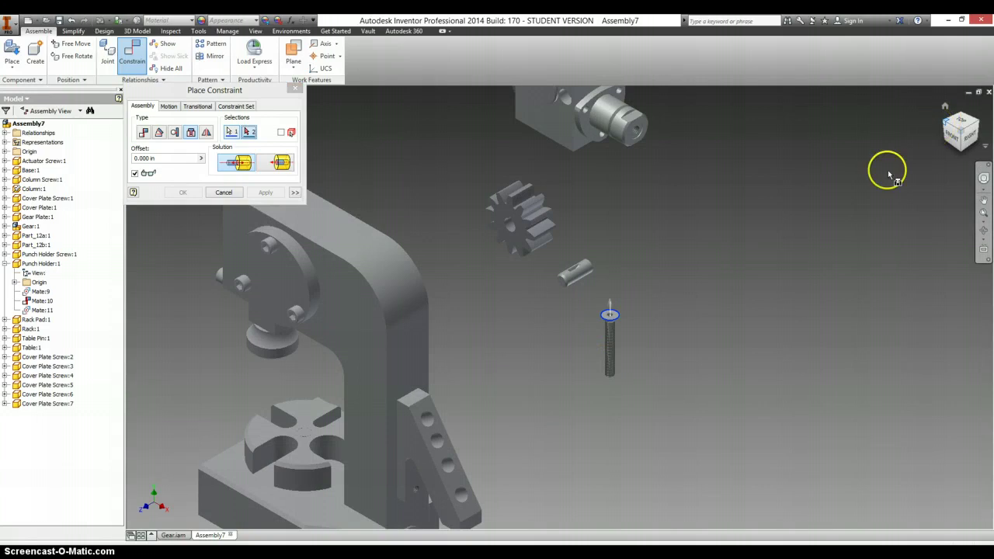
scroll(613, 381, down, 5)
scroll(605, 396, down, 3)
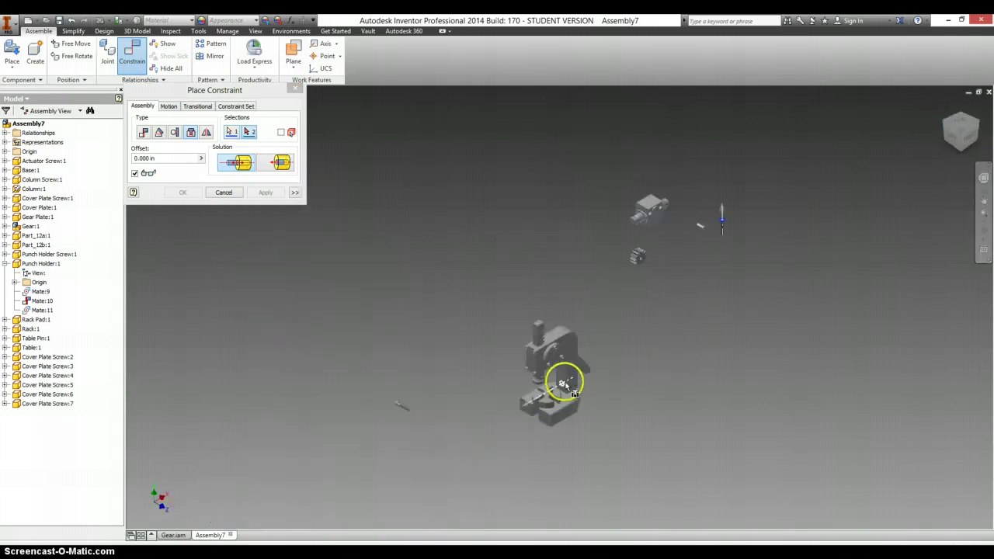
scroll(562, 383, up, 5)
click(558, 394)
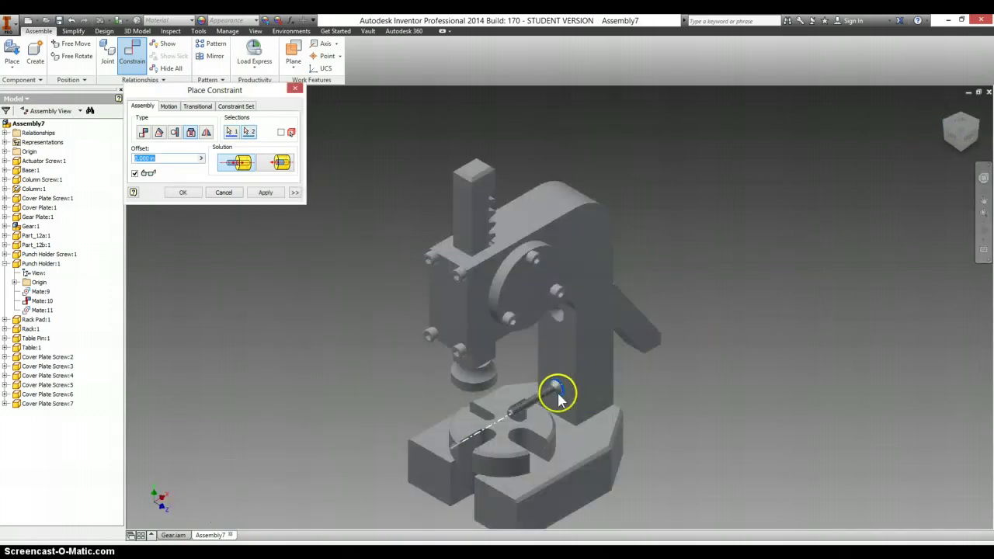
click(281, 165)
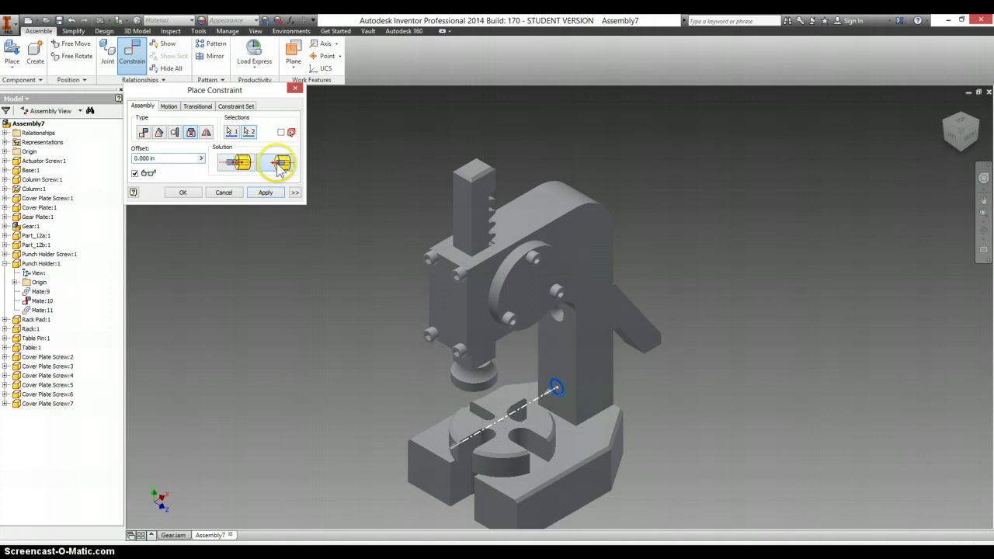
click(266, 194)
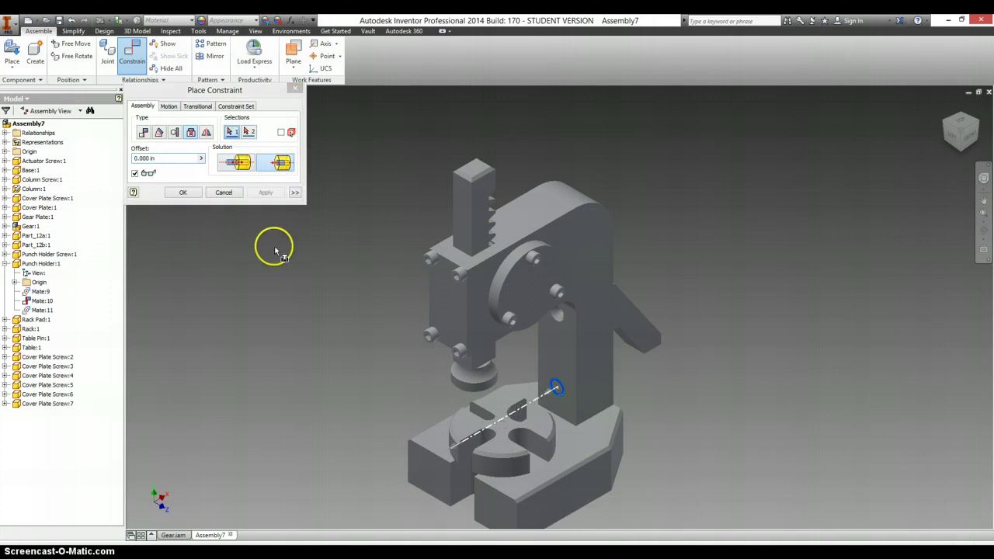
click(225, 193)
- Place one more Punch Holder Screw from the Arbor Press folder in the empty space beside the press
click(12, 52)
click(905, 251)
click(693, 229)
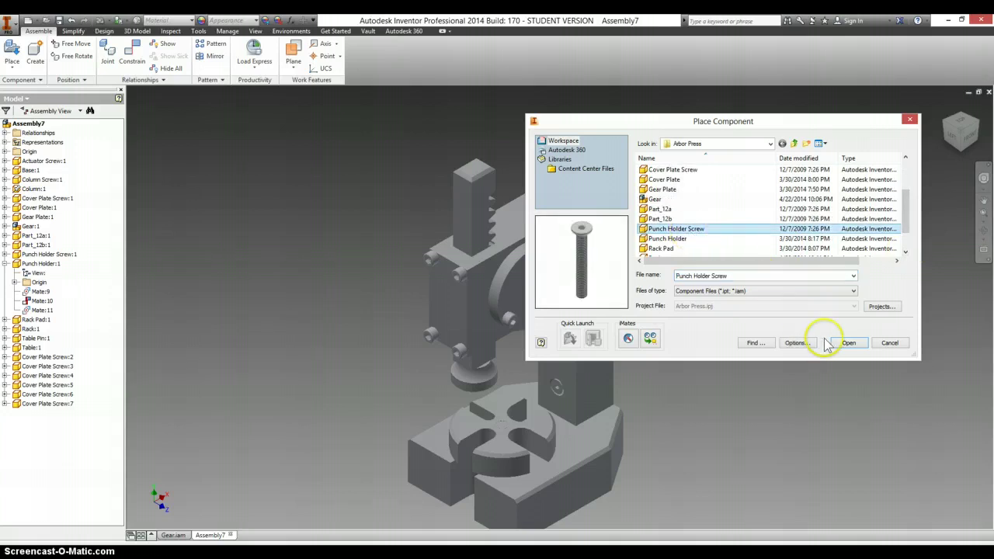
click(849, 343)
click(350, 307)
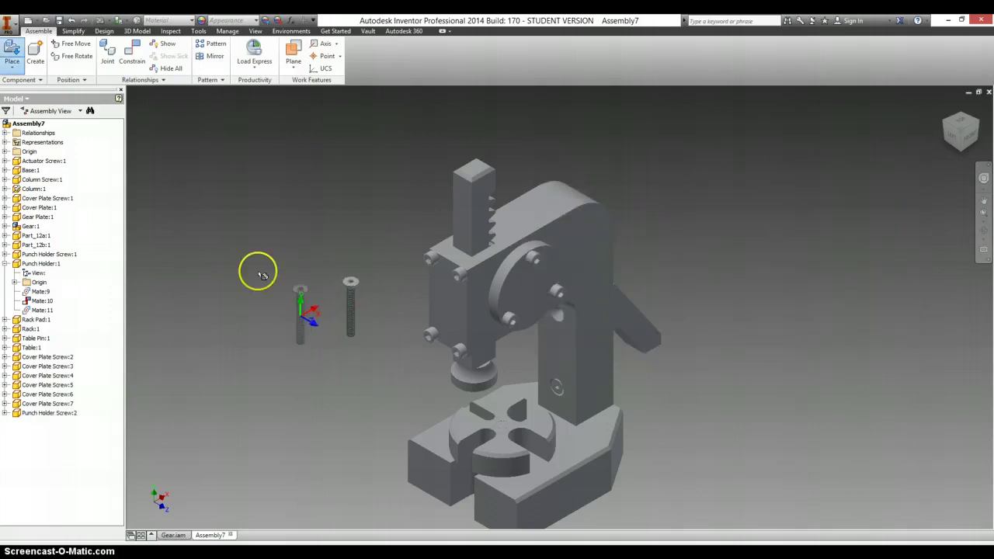
- Insert the new punch holder screw into the column's upper front hole with an aligned Insert constraint at 0.000 in offset
click(132, 53)
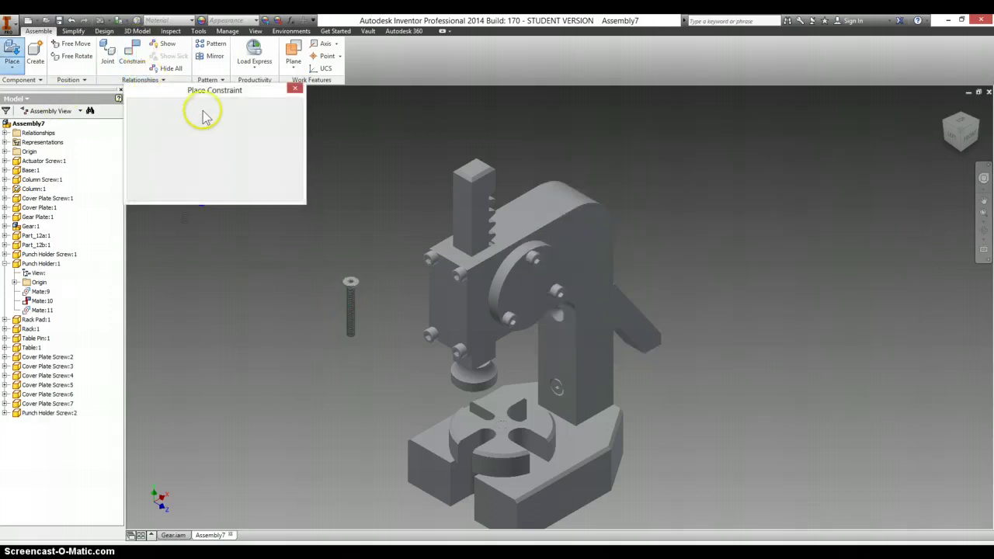
click(191, 133)
click(353, 281)
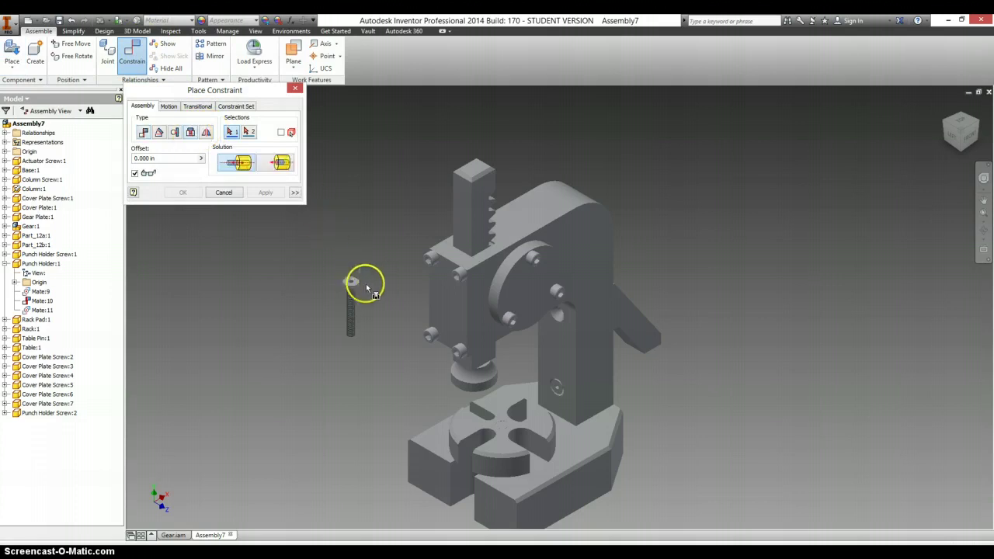
click(564, 325)
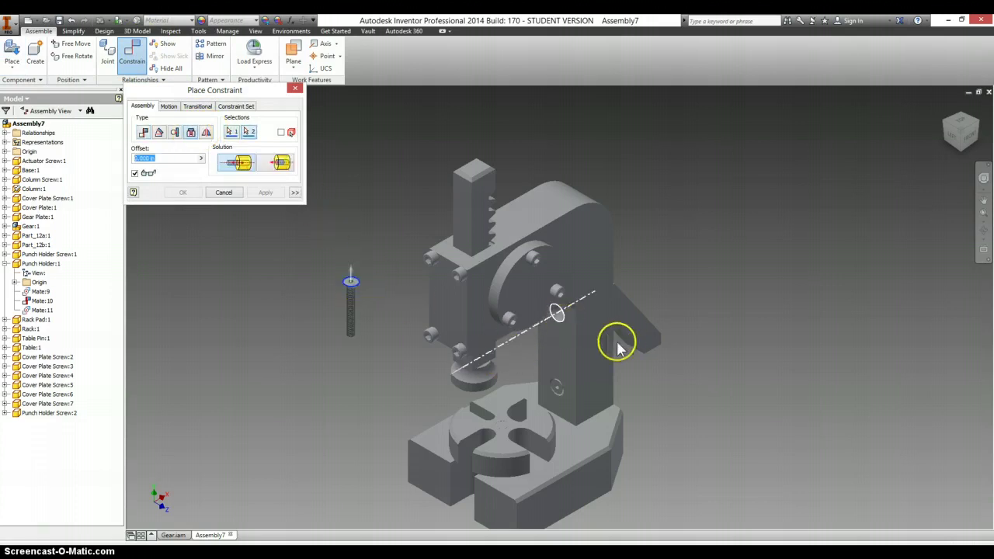
click(284, 164)
click(264, 193)
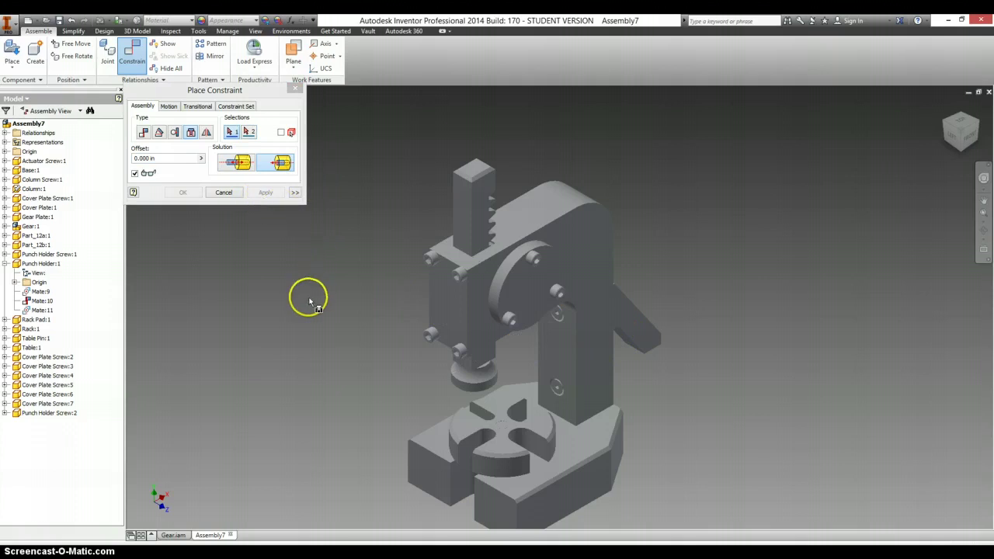
- Mate the slotted pin's axis to the axis of the round boss on the Part_12a block at 0.000 in offset
click(944, 125)
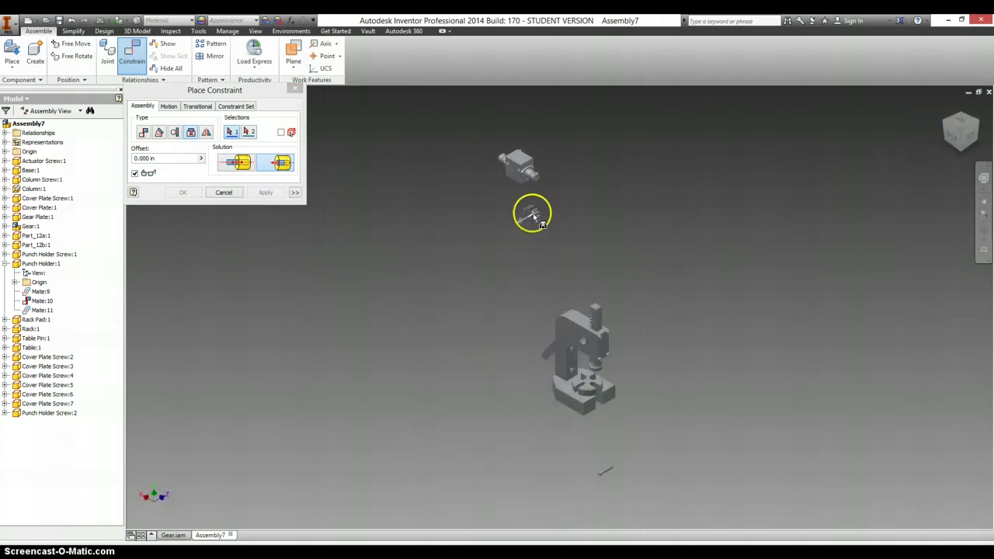
scroll(532, 213, down, 4)
scroll(532, 214, up, 3)
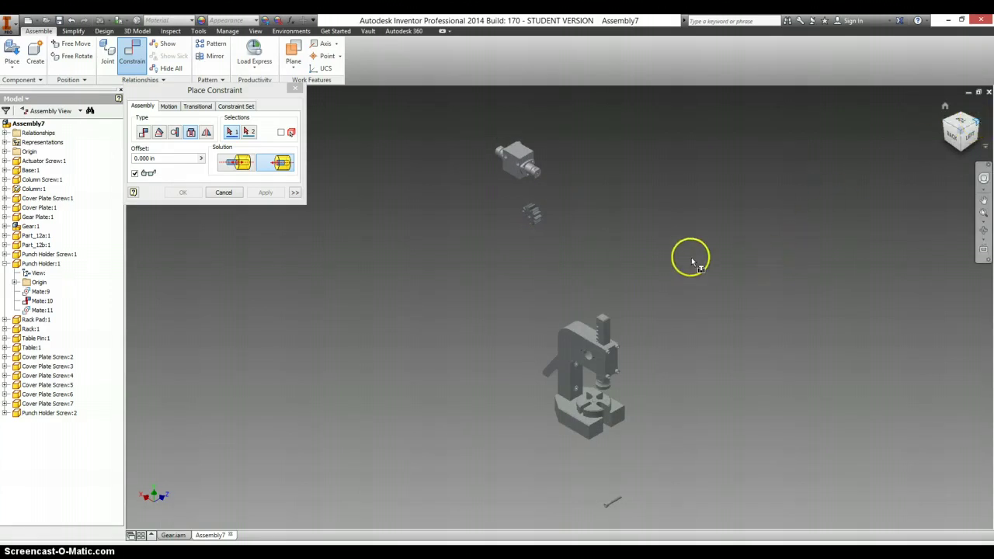
scroll(570, 172, down, 8)
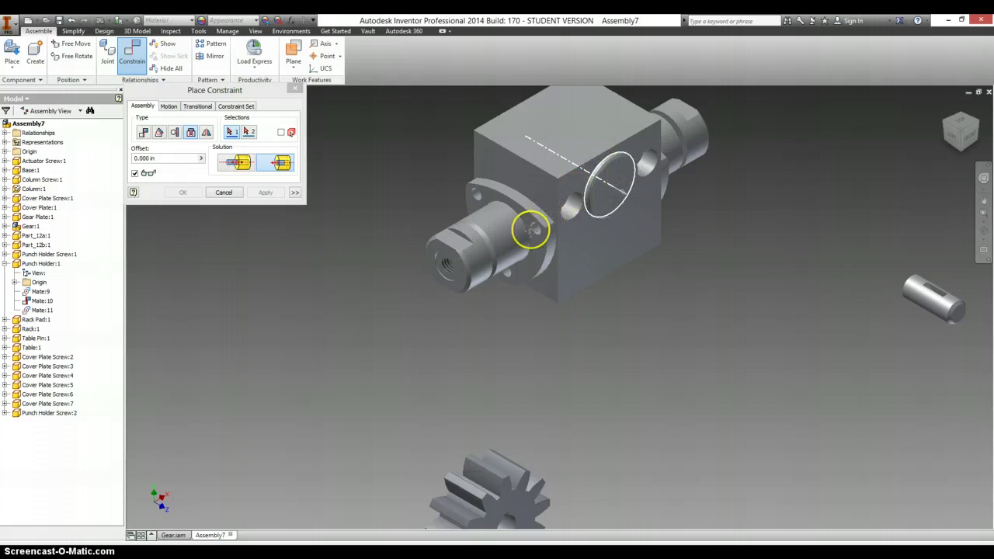
middle_drag(516, 241, 507, 248)
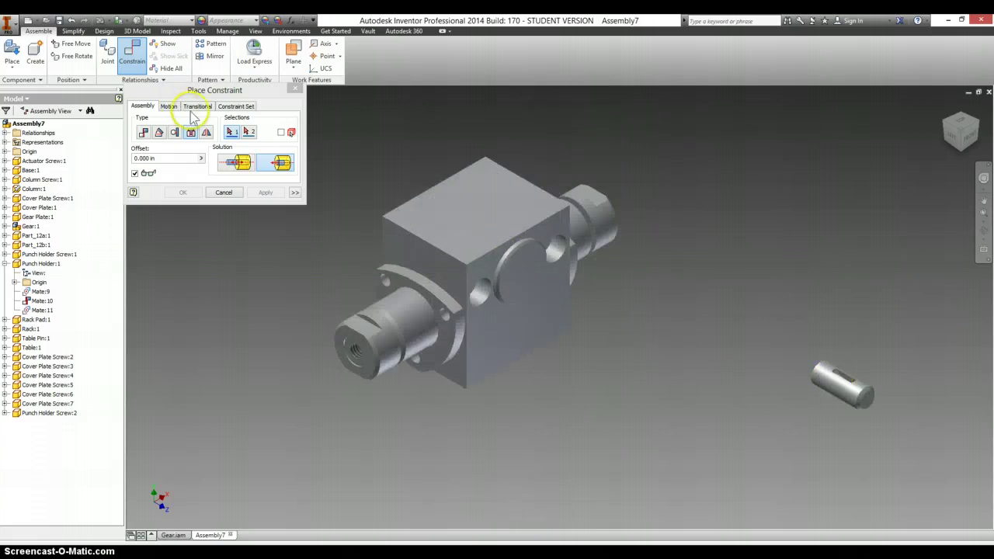
click(144, 132)
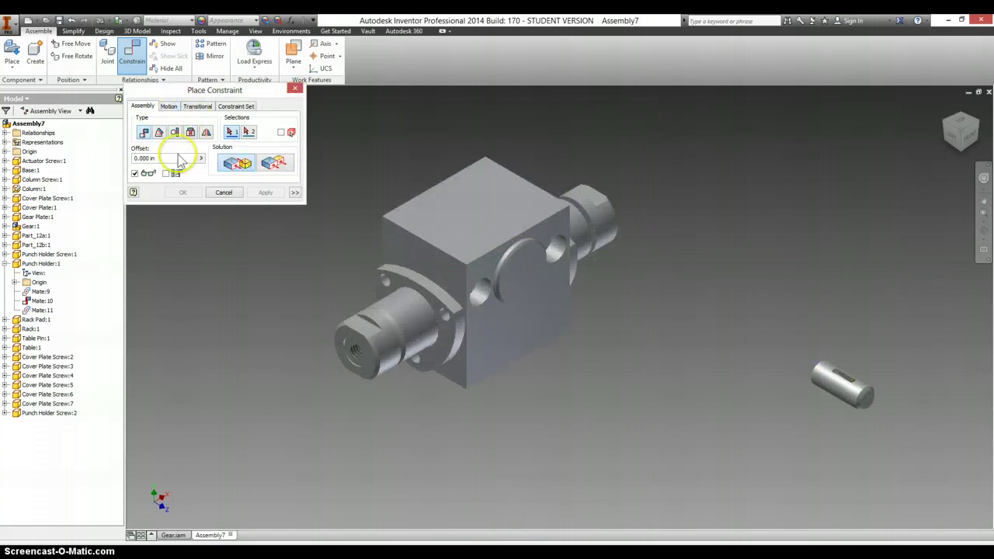
scroll(517, 244, up, 2)
click(510, 247)
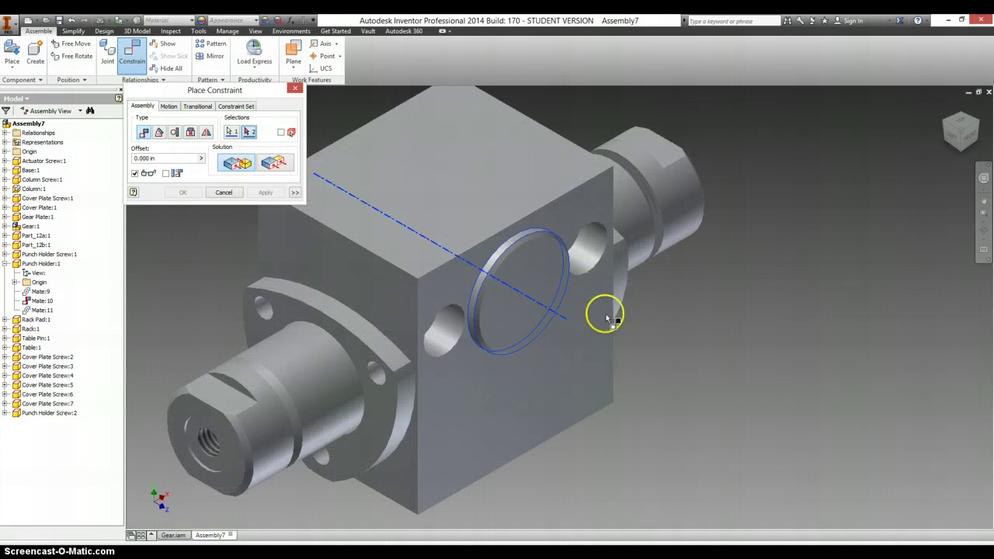
scroll(648, 318, down, 5)
click(701, 318)
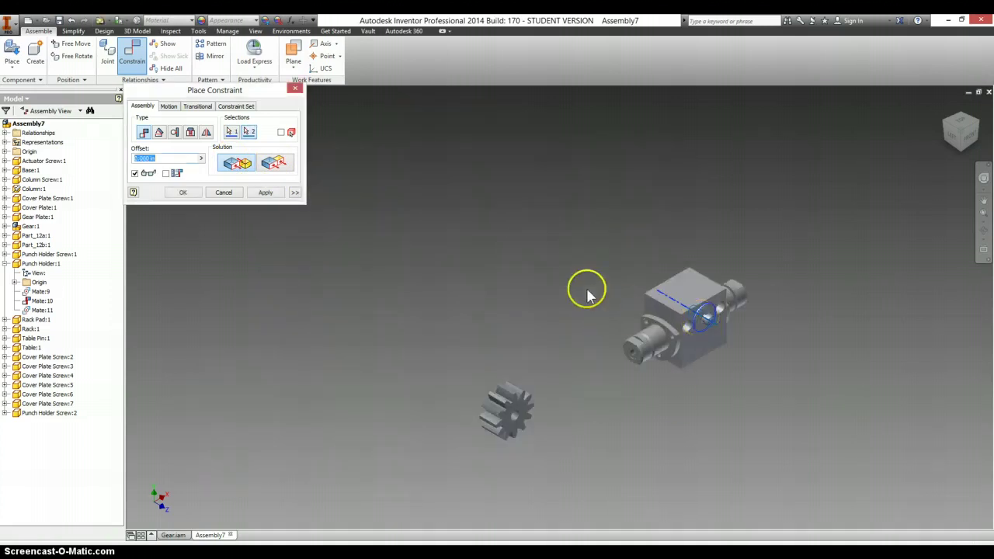
click(265, 191)
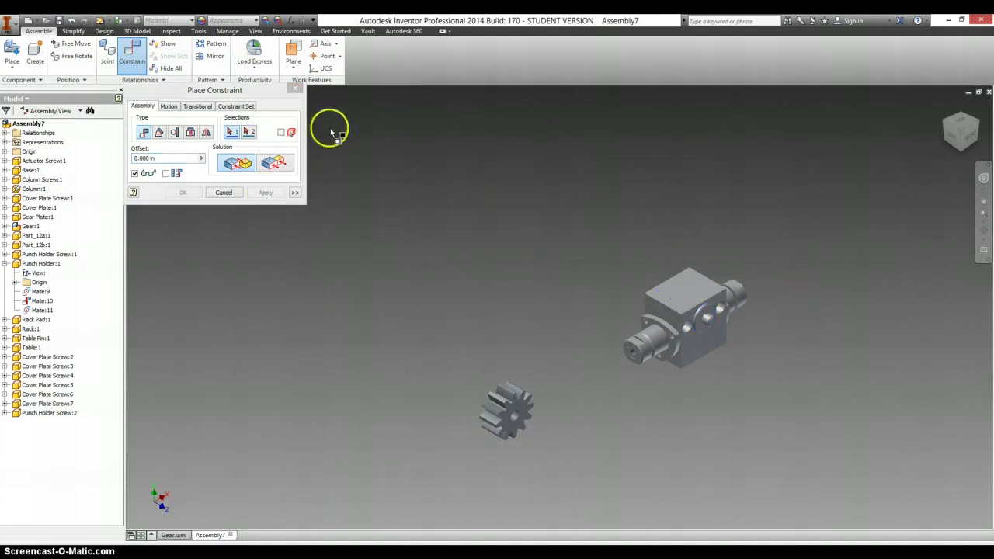
click(295, 90)
- Pull the slotted pin away from the block and mate its end face to the round boss's face at 0.000 in offset
drag(705, 318, 829, 371)
scroll(829, 371, up, 3)
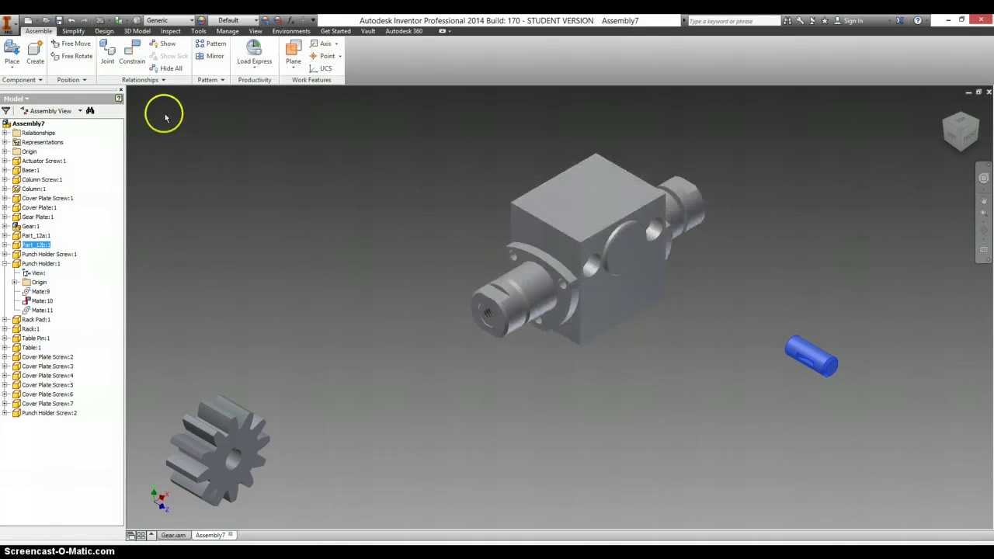
click(131, 56)
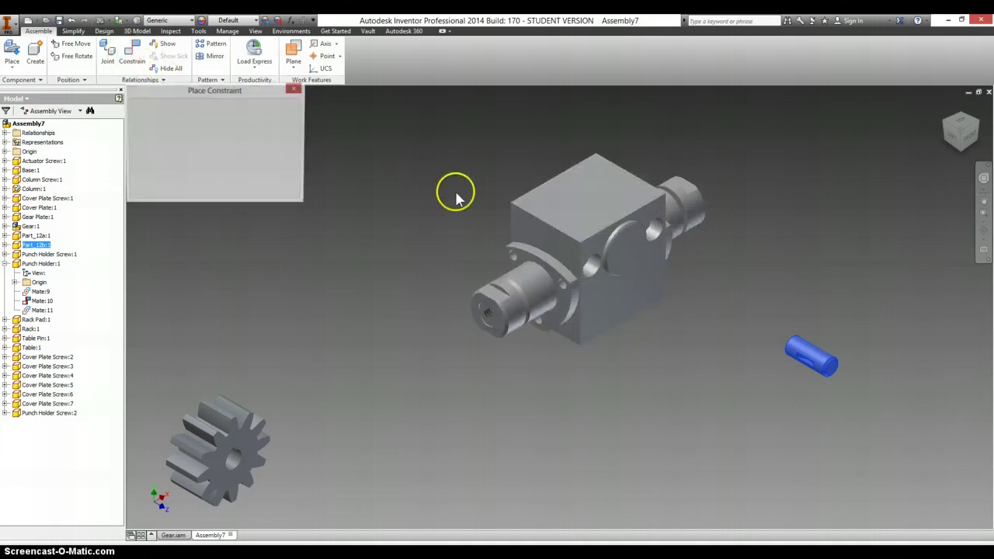
click(629, 254)
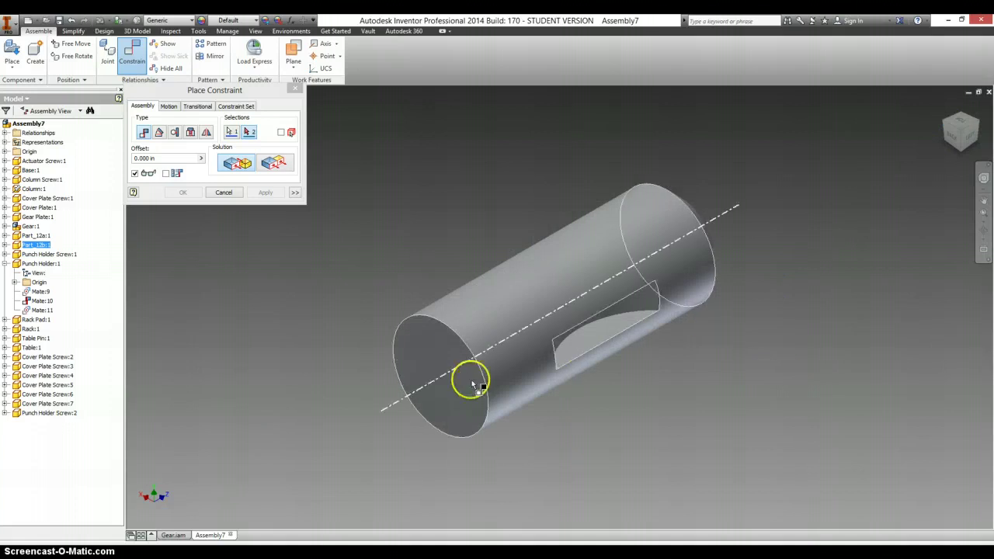
click(404, 362)
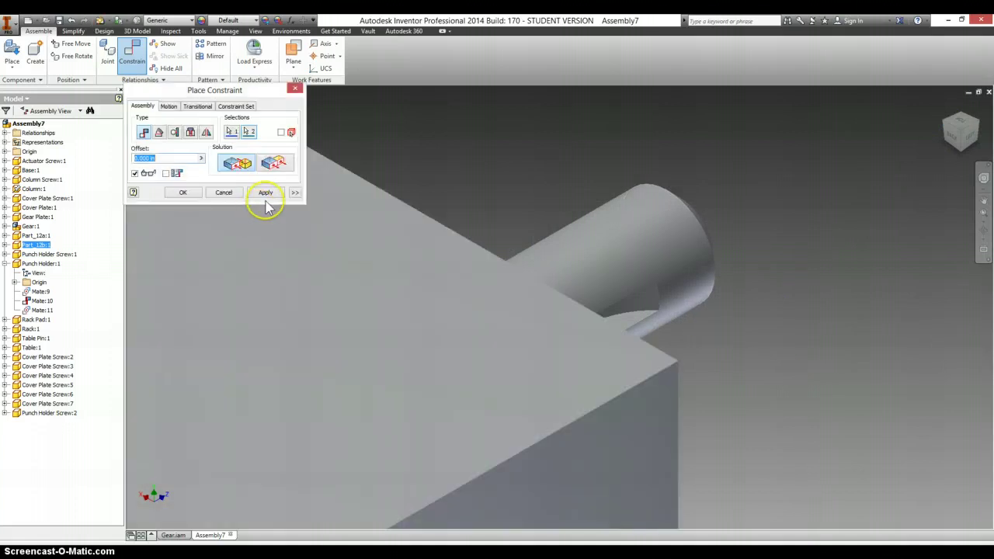
click(269, 194)
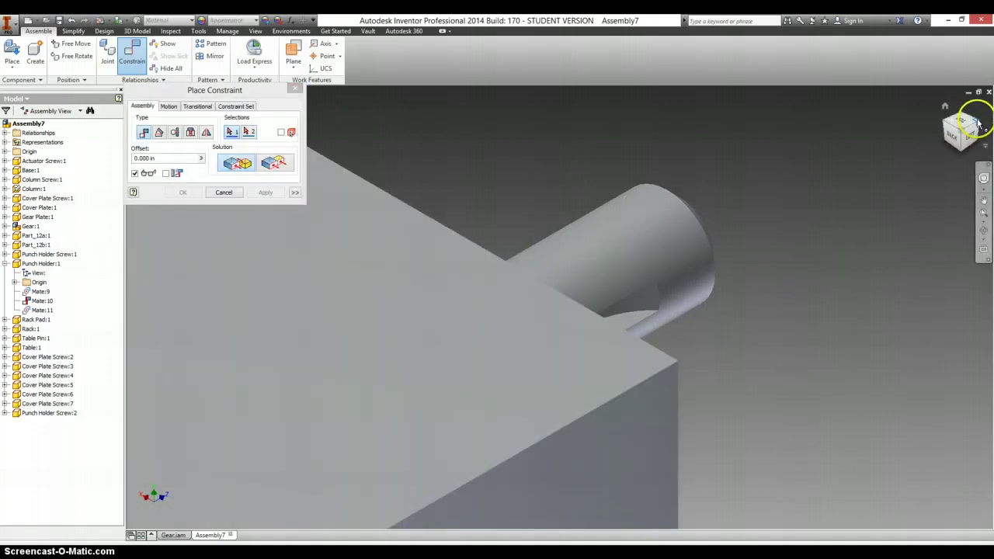
scroll(736, 254, up, 10)
scroll(705, 225, down, 6)
scroll(745, 253, down, 5)
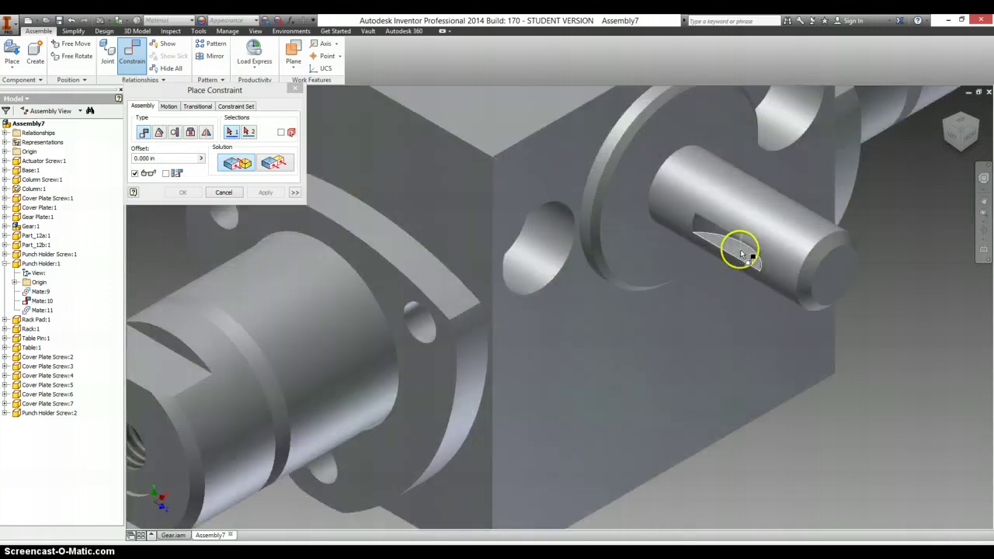
click(295, 89)
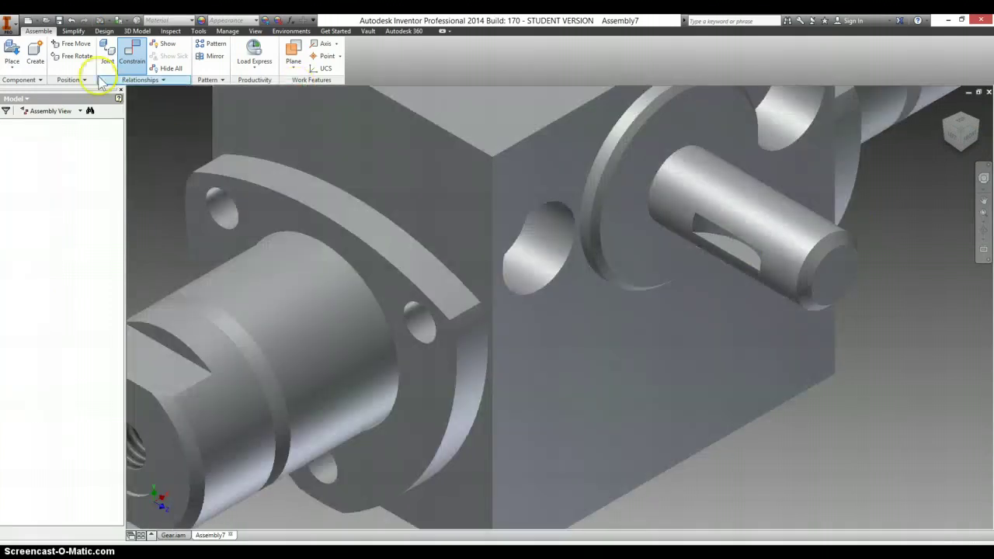
- Create an in-place component named Key from the Standard.ipt template on the flat face of the pin's slot
click(36, 51)
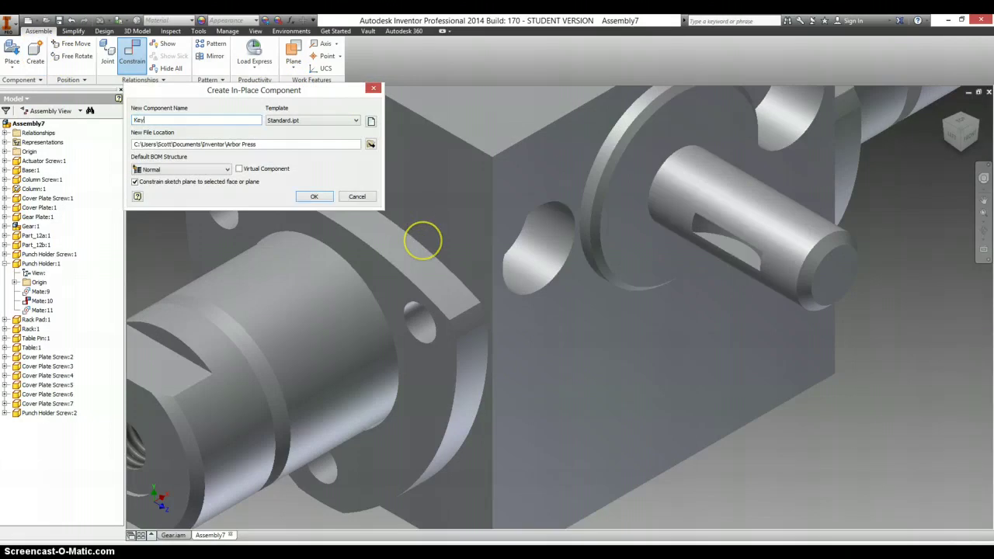
click(315, 197)
click(743, 253)
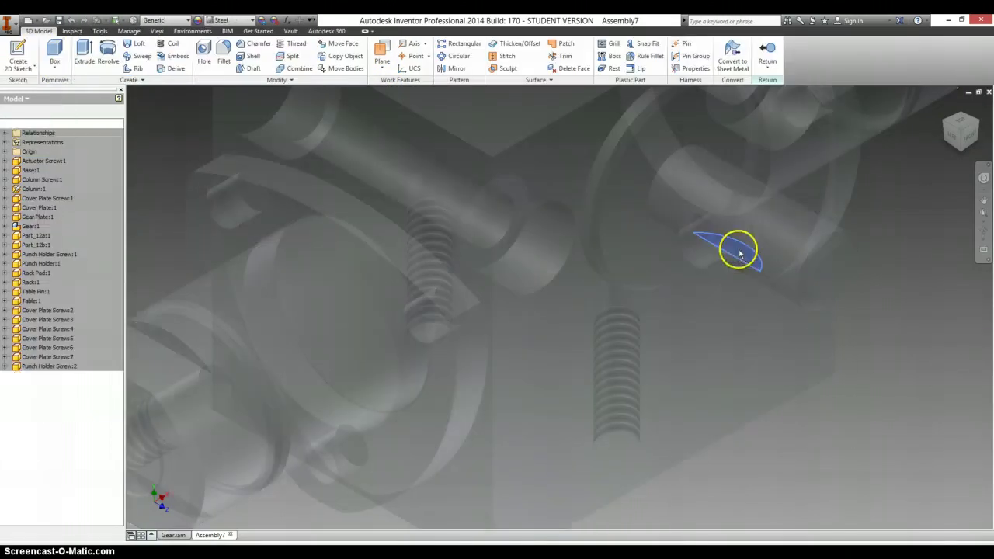
- Try a 2D sketch on the key's vertical origin plane that runs along the pin's axis, and undo it
click(19, 48)
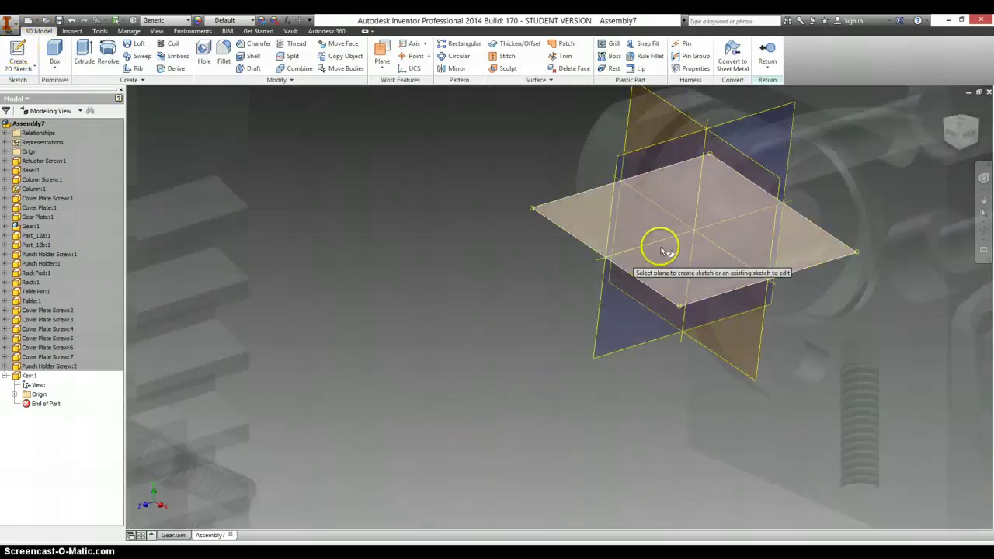
scroll(673, 249, up, 3)
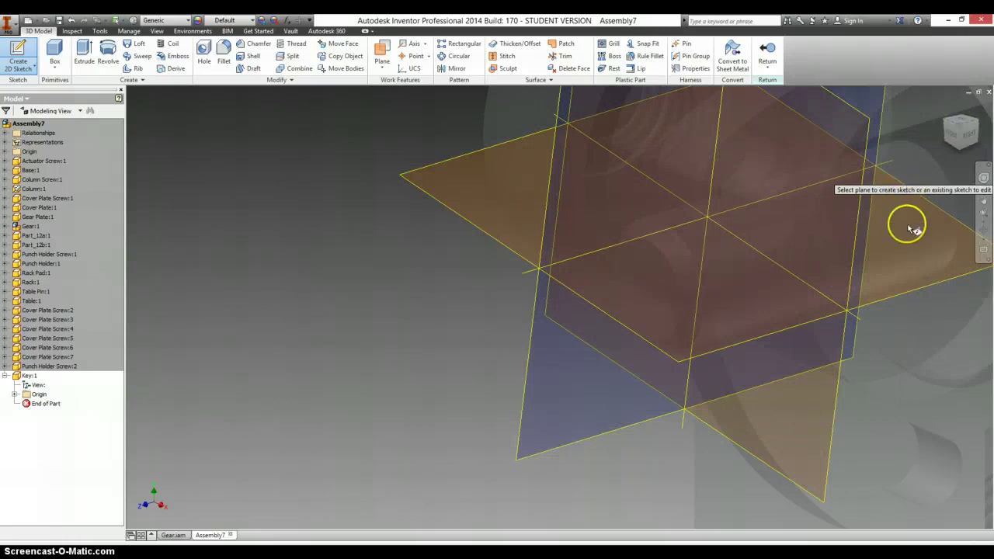
click(546, 454)
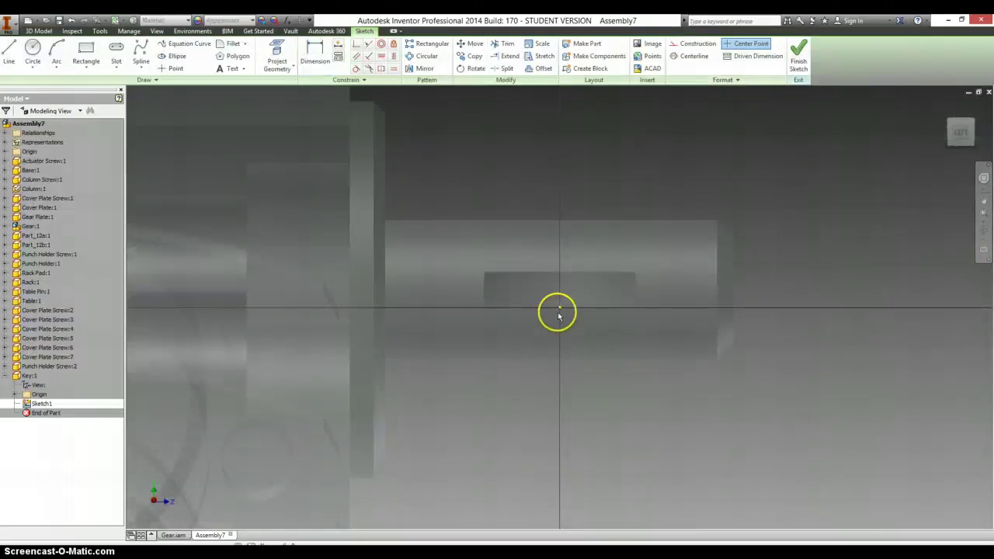
click(71, 20)
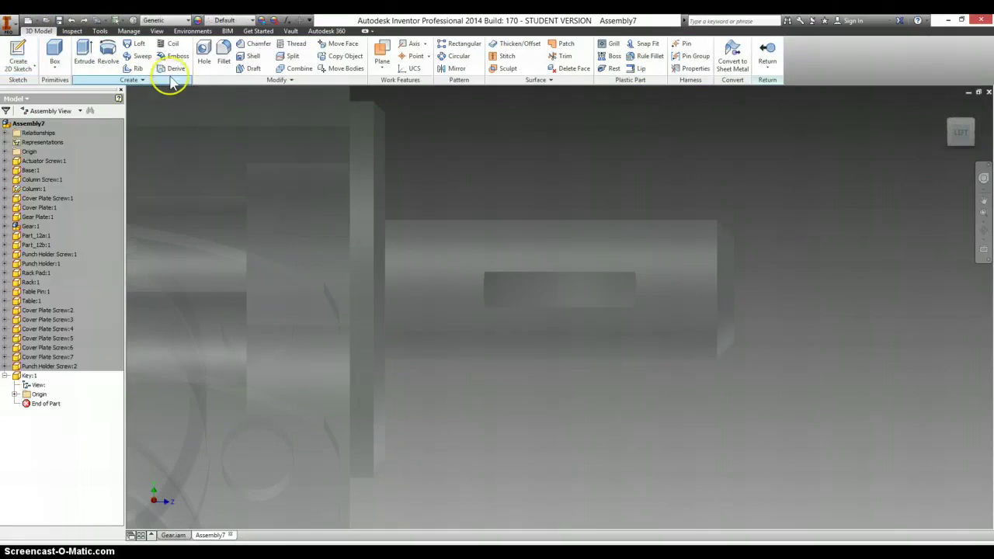
- Try another 2D sketch on the key's vertical origin plane that faces the assembly's left side
click(17, 48)
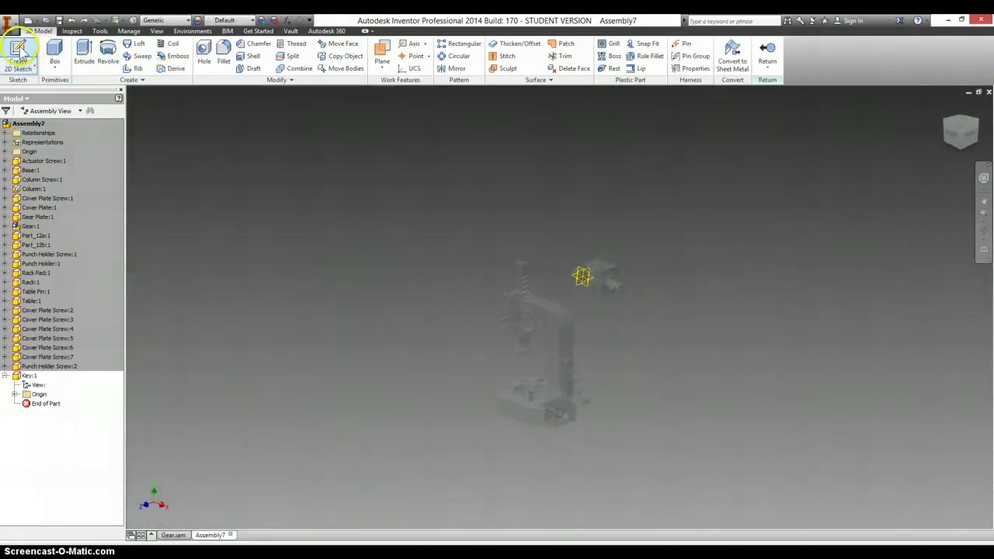
scroll(564, 278, down, 8)
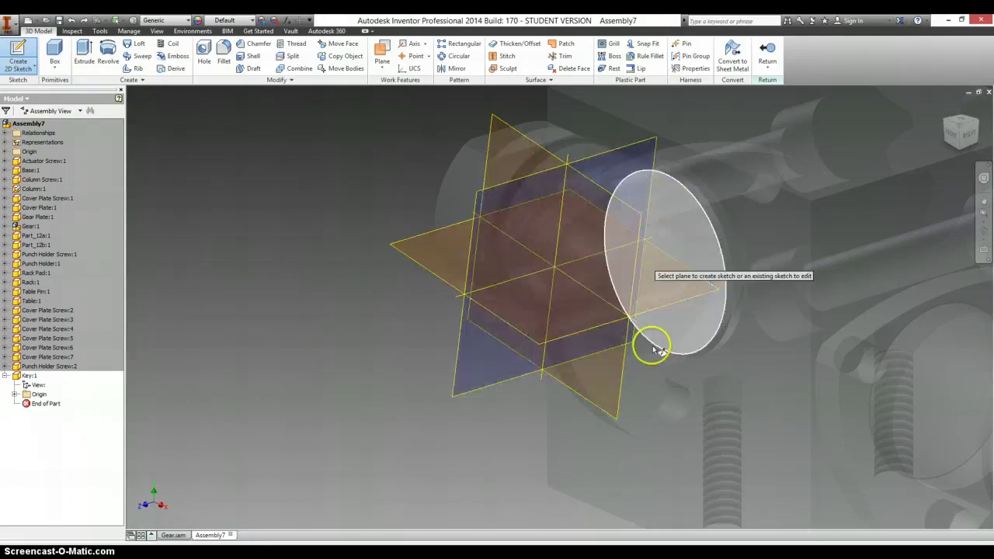
click(963, 136)
drag(962, 140, 946, 89)
middle_drag(900, 184, 643, 279)
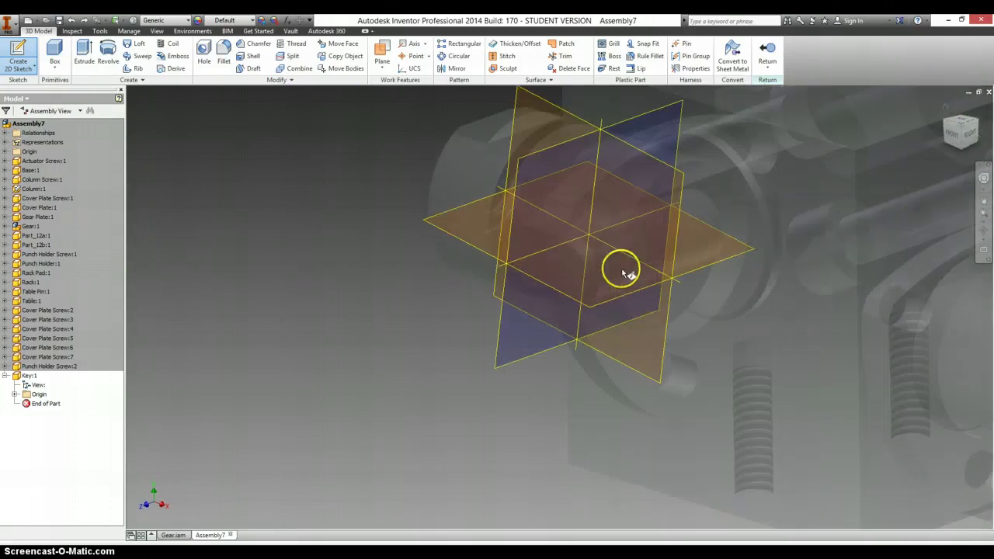
scroll(613, 241, up, 4)
scroll(628, 268, down, 4)
scroll(632, 284, up, 2)
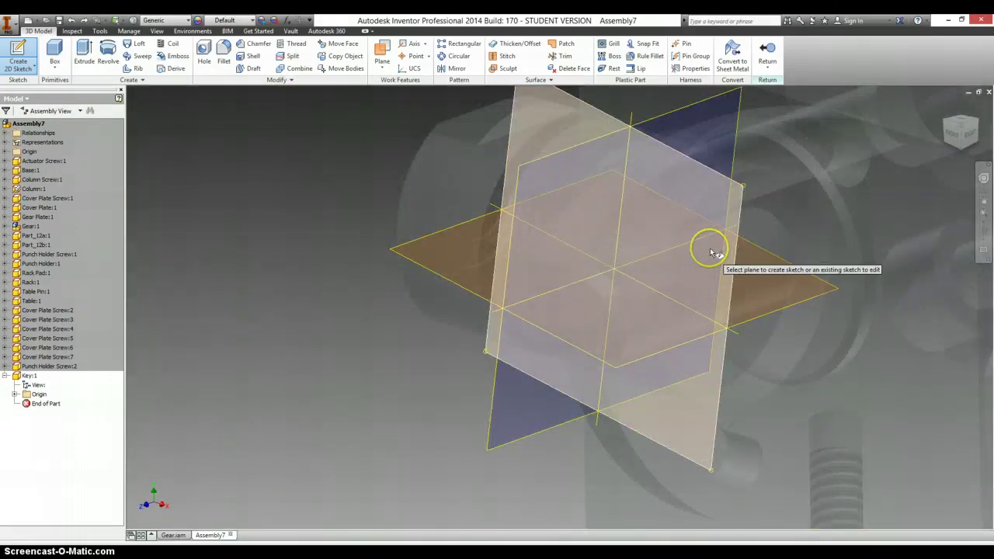
click(526, 420)
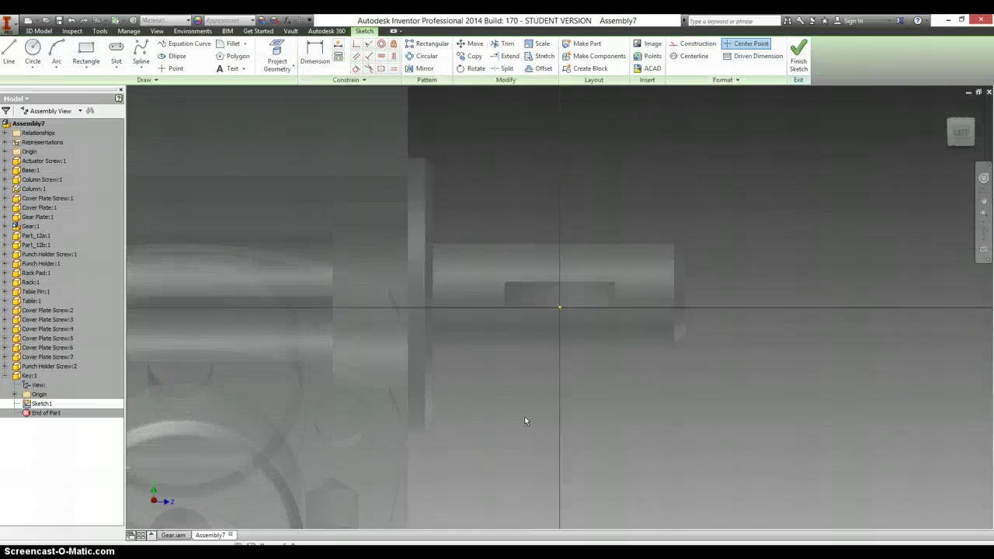
click(523, 410)
click(542, 377)
- Undo the sketch and the Key component, and rotate the slotted pin about its axis so the slot turns upward
click(70, 21)
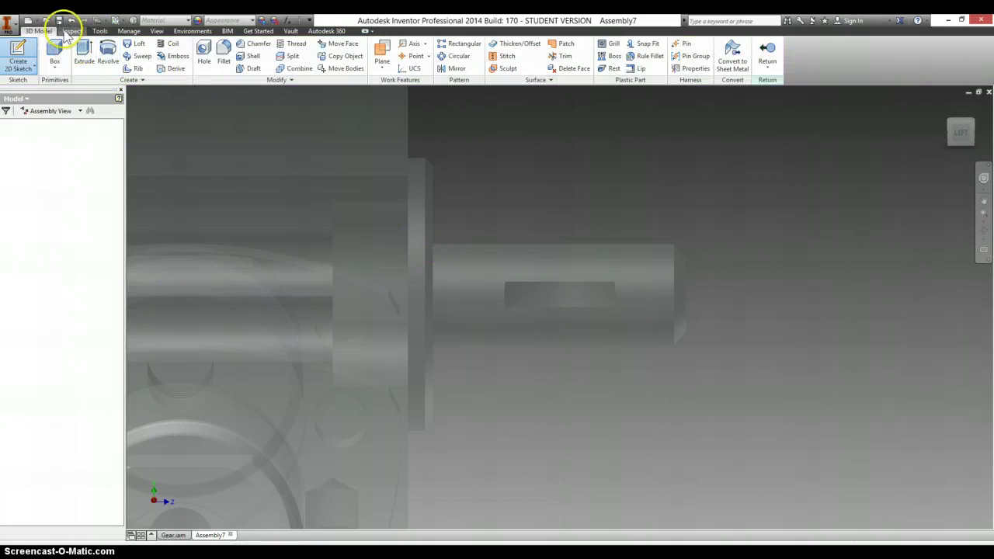
click(70, 21)
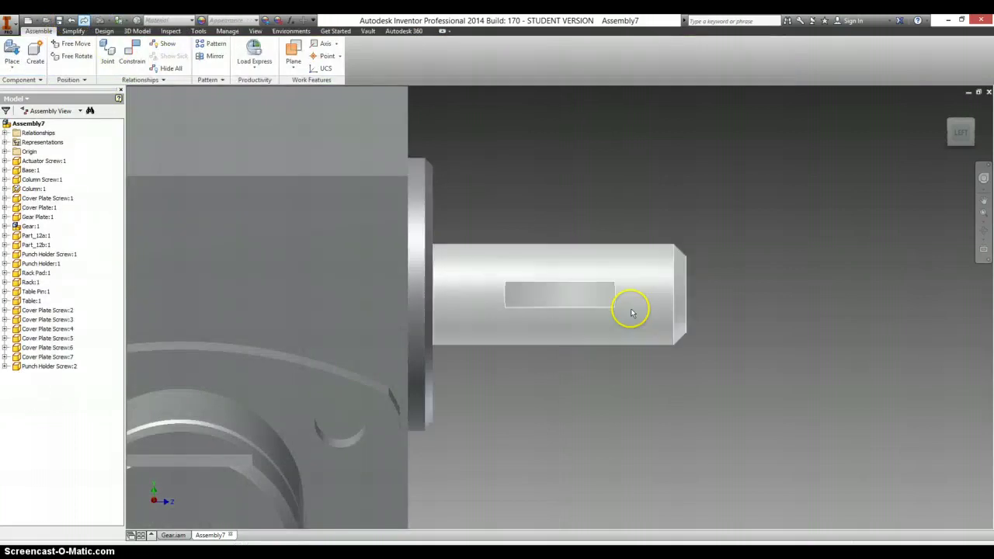
middle_drag(611, 288, 595, 273)
drag(596, 277, 597, 250)
click(680, 178)
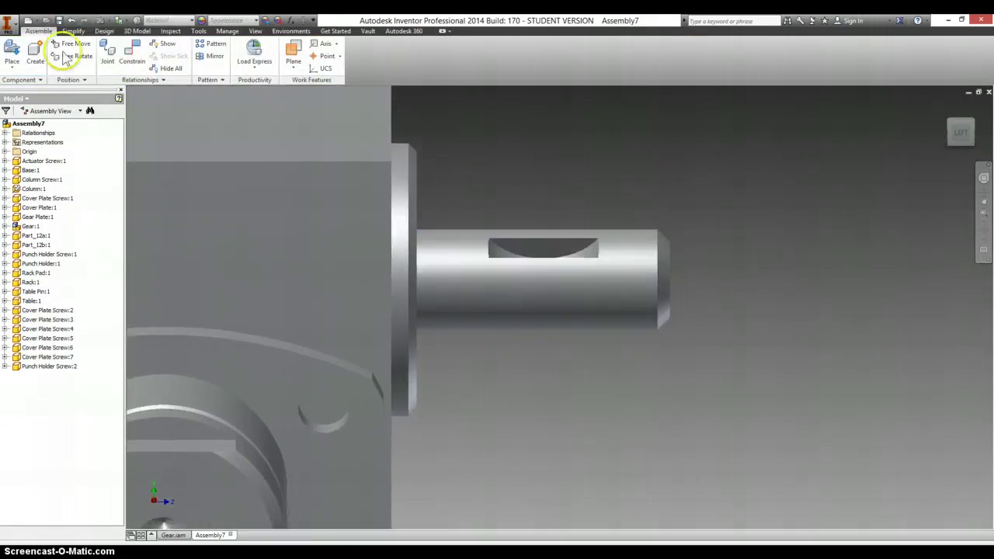
- Create an in-place component named Key from the Standard.ipt template, constrained to the flat face inside the turned pin's slot
click(35, 53)
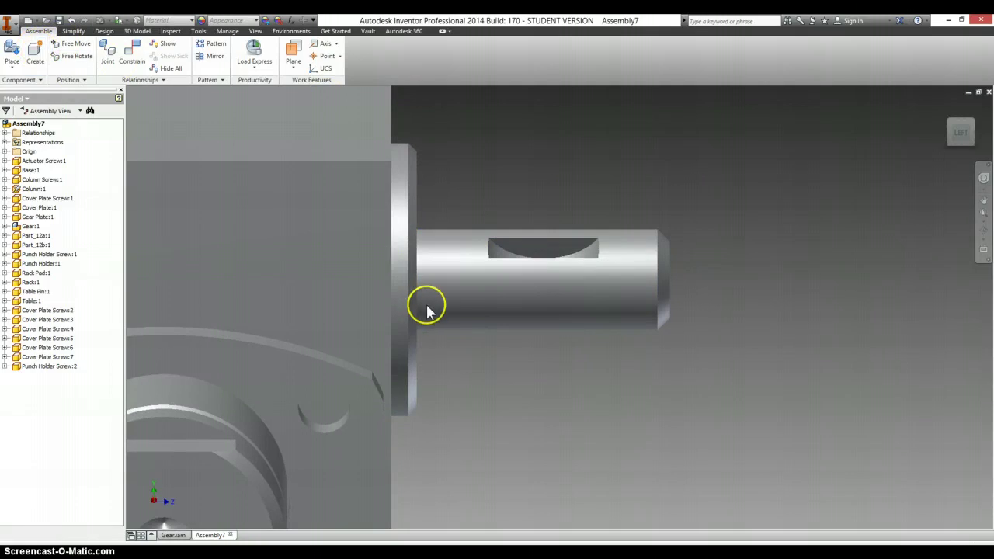
click(266, 327)
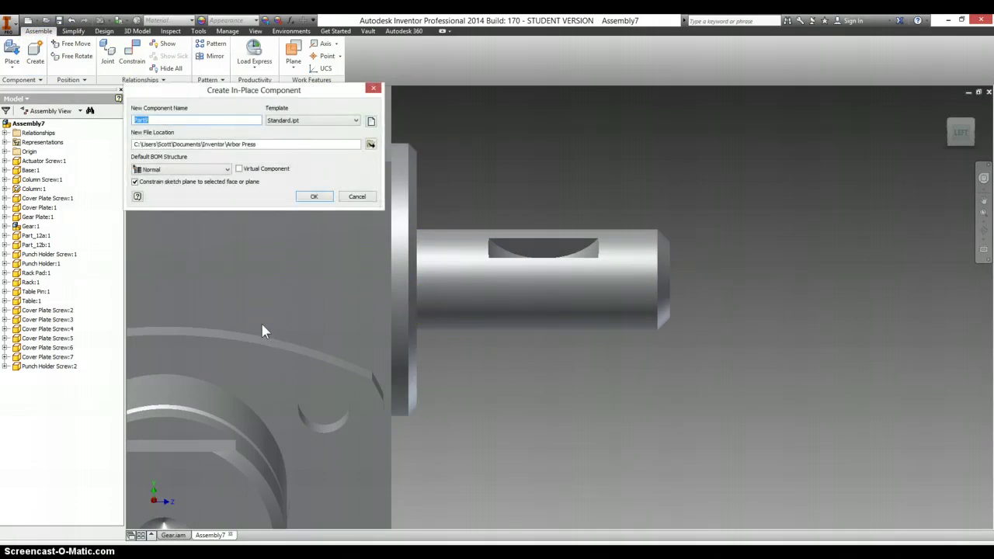
text(Key)
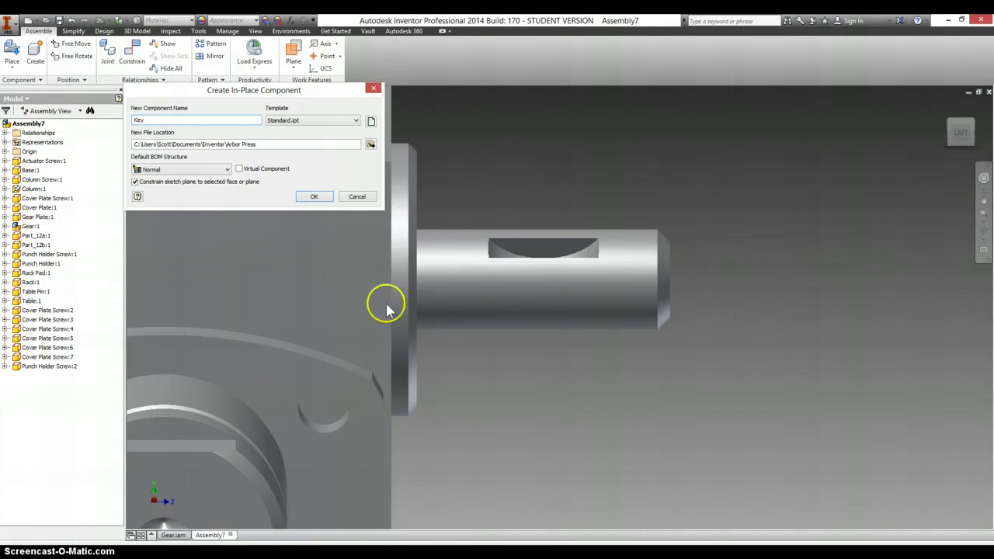
click(315, 197)
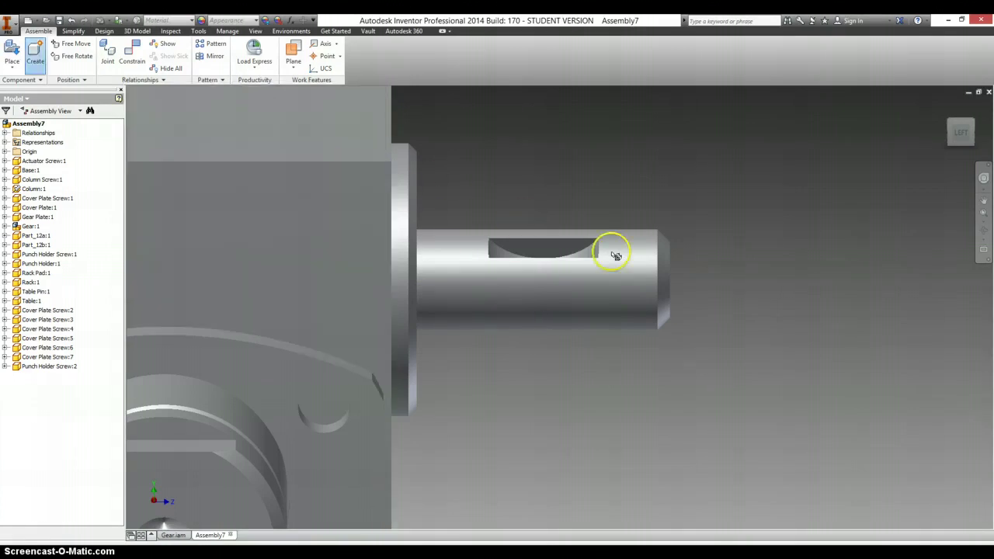
click(560, 252)
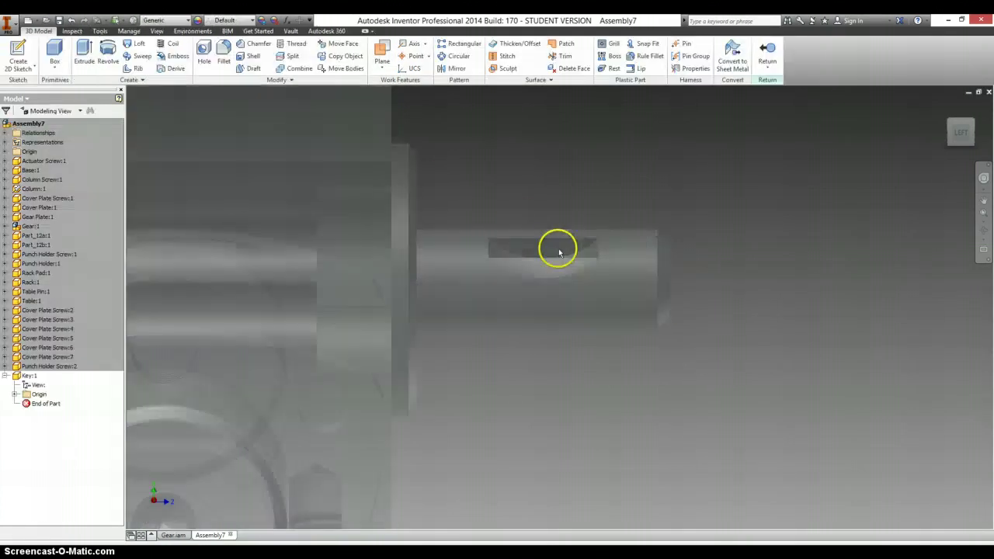
- Start a 2D sketch on the key's origin plane that shows the pin slot's curved profile in side view
click(18, 56)
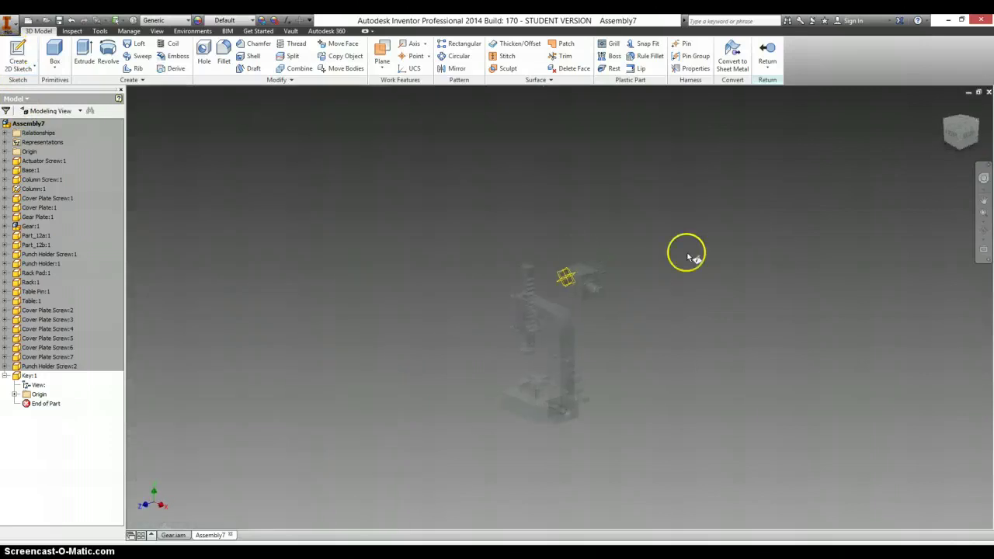
scroll(570, 282, down, 3)
scroll(569, 281, down, 5)
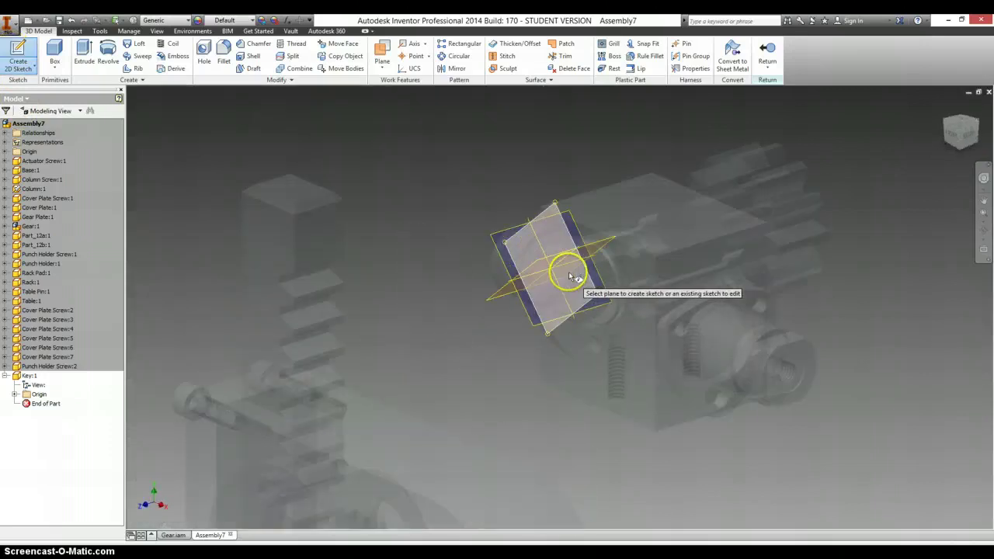
click(948, 124)
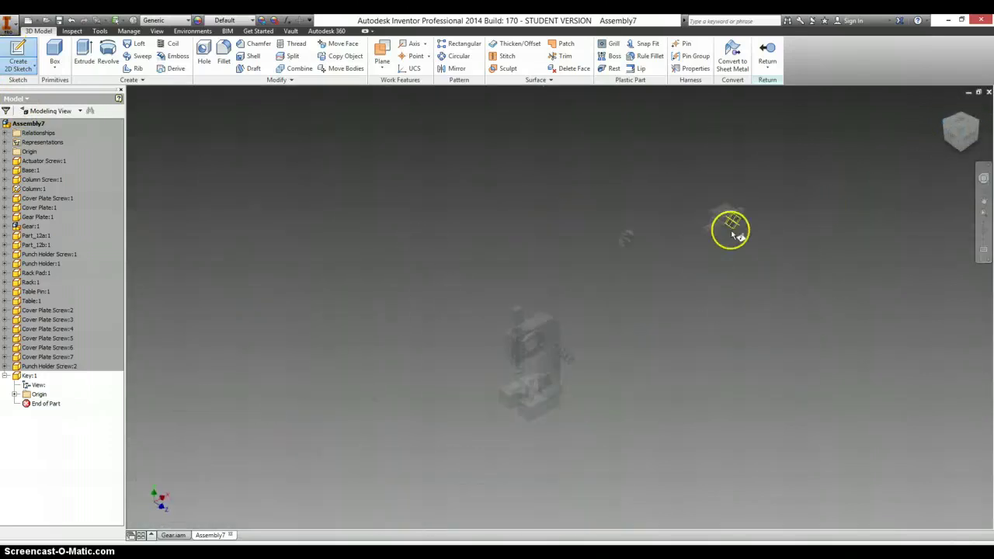
scroll(781, 261, down, 4)
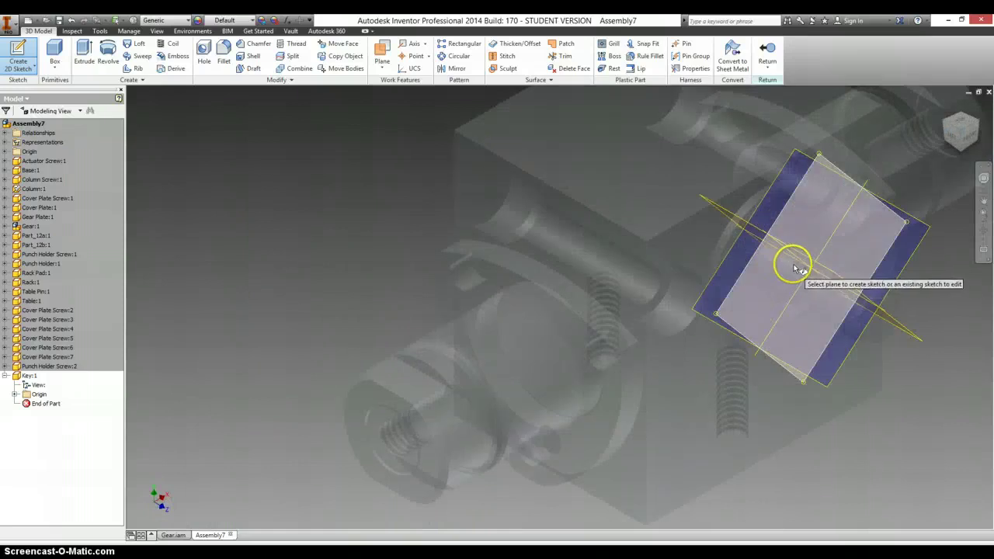
click(827, 264)
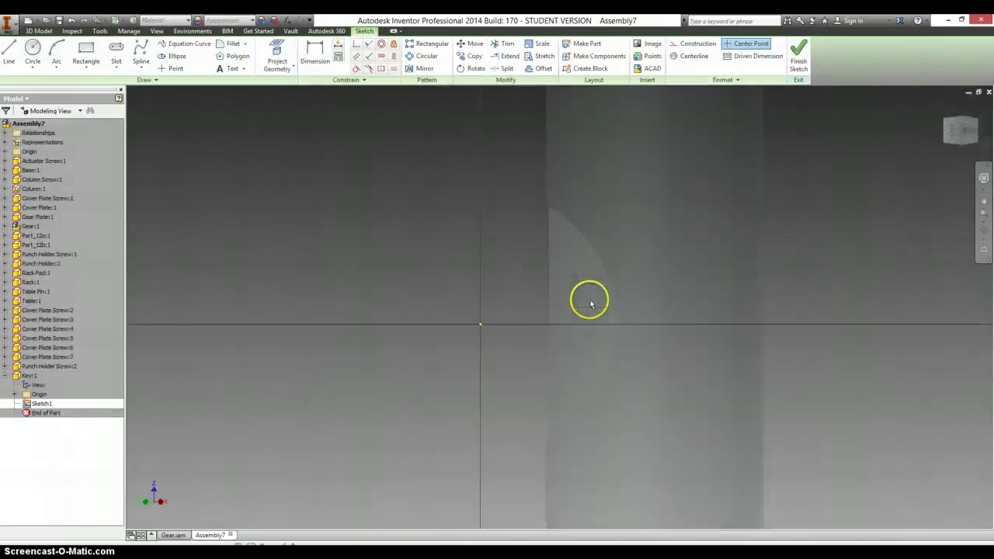
- Project the slot's curved edge into the key sketch and check the gear's keyway dimensions in the Project2_3_1Arbor_Press.doc document
click(277, 54)
click(595, 332)
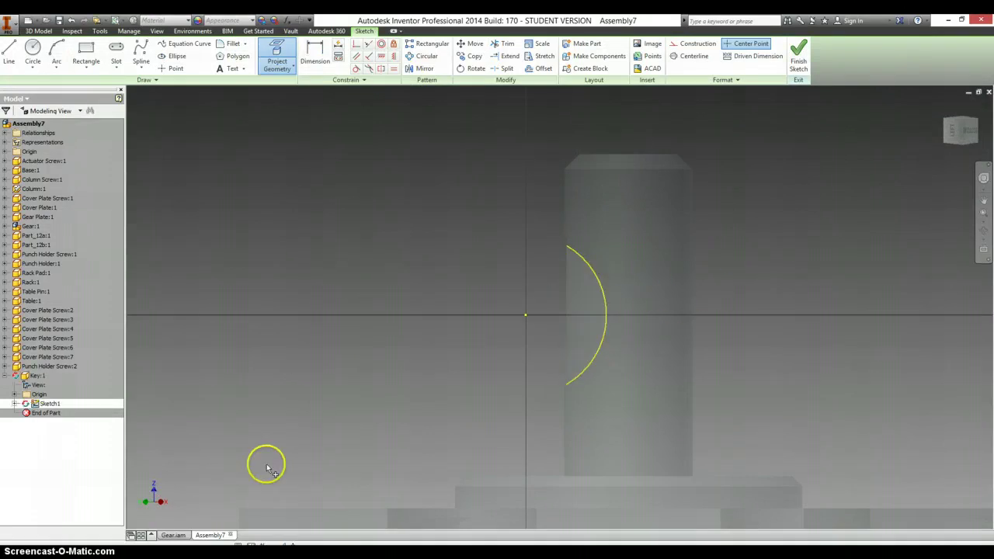
key(alt+Tab)
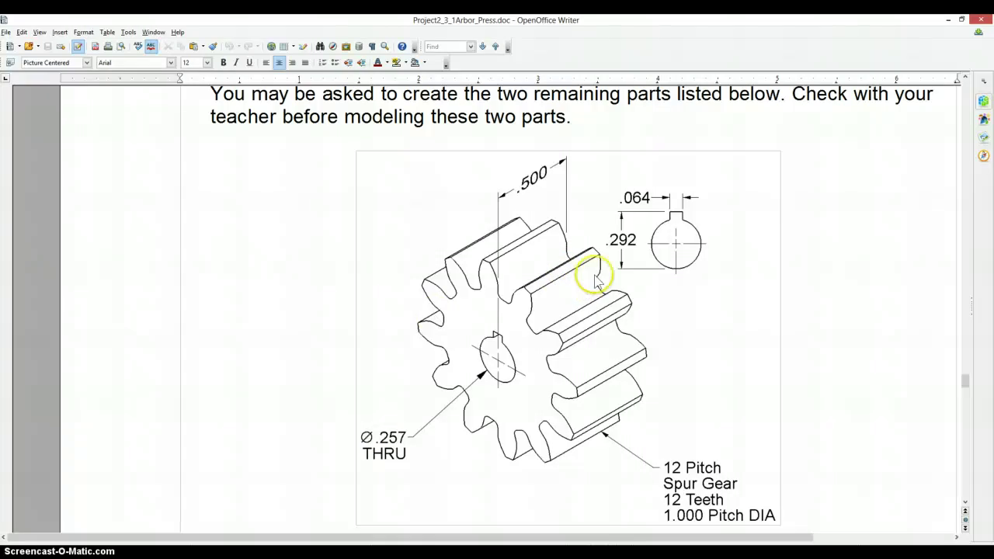
key(alt+Tab)
click(604, 266)
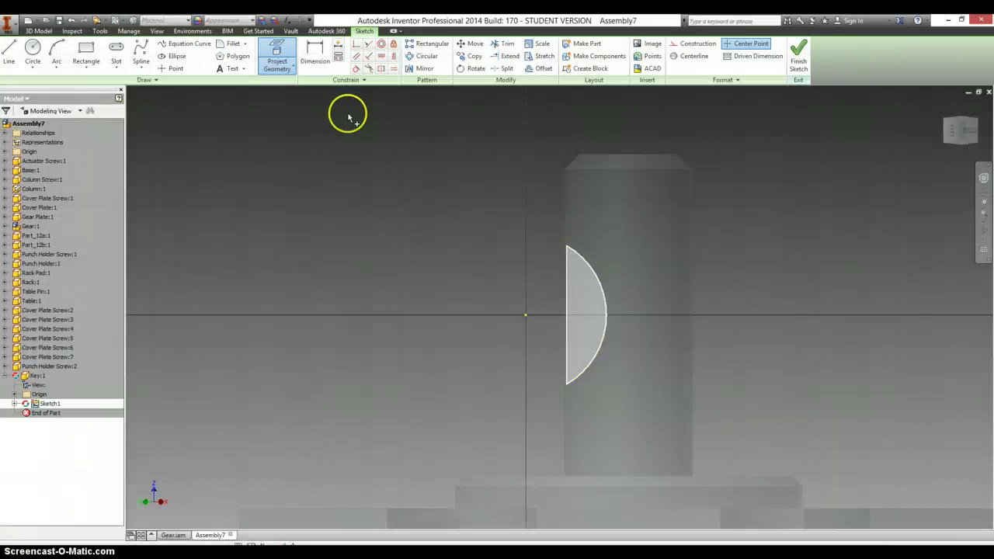
- Draw a rectangle outward from the two ends of the projected arc and set its short side to 0.035 in
click(84, 56)
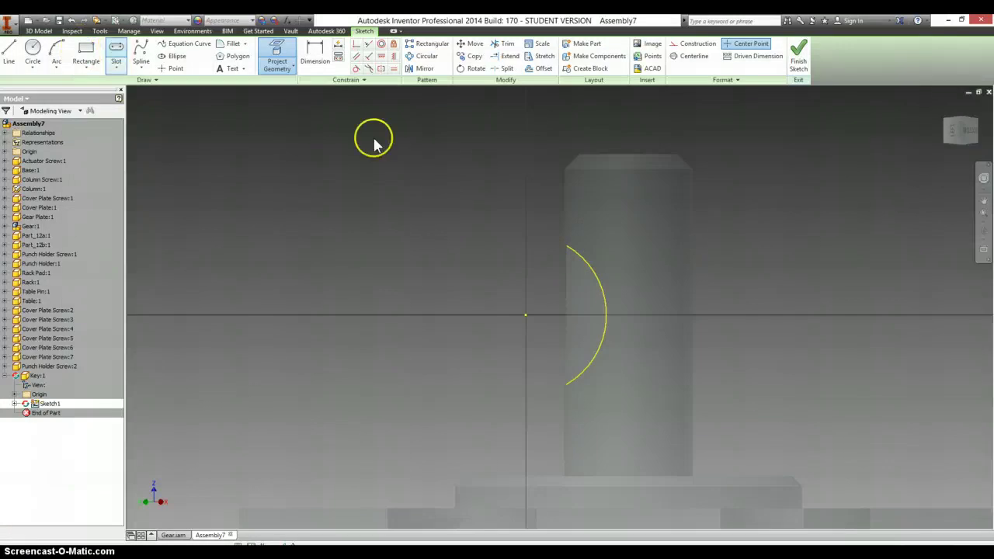
click(566, 247)
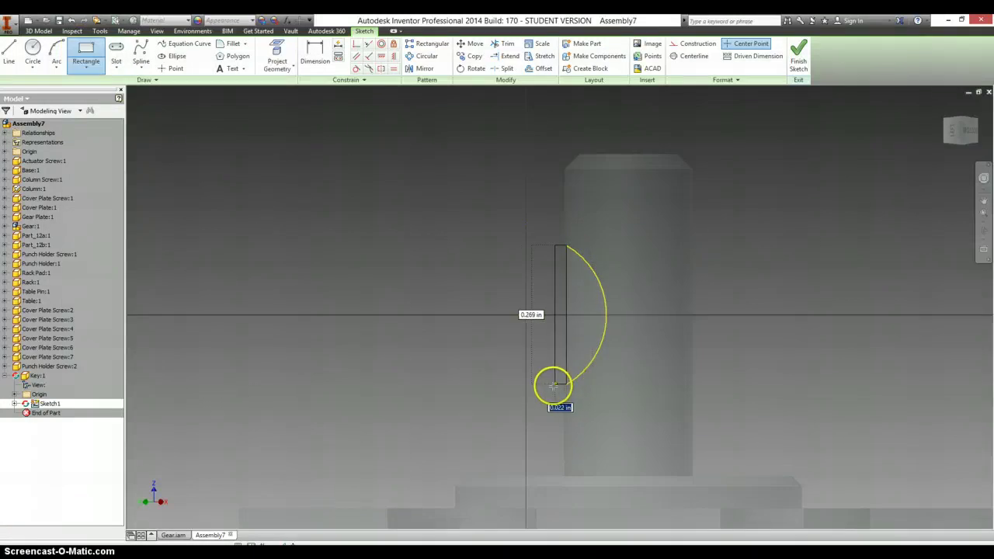
click(545, 383)
key(d)
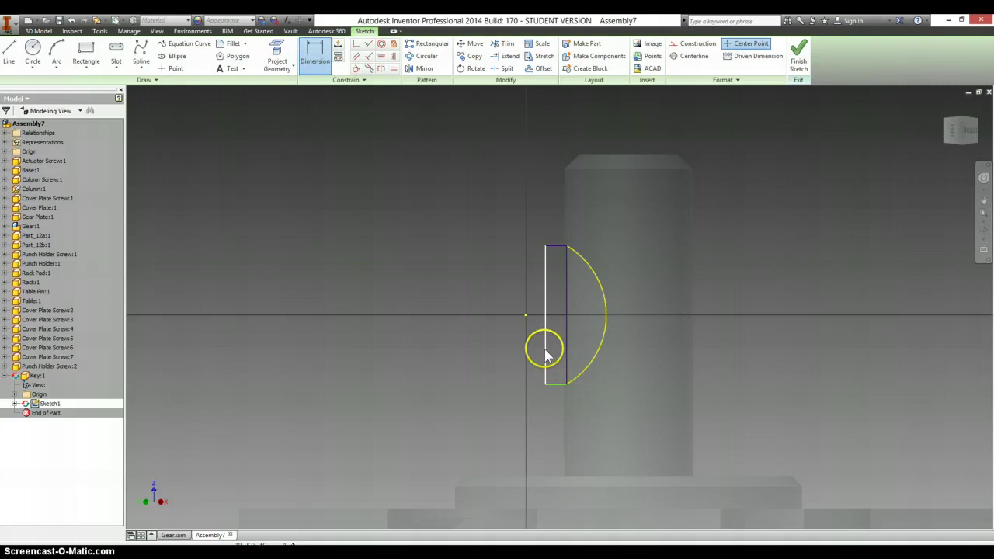
click(556, 384)
click(572, 400)
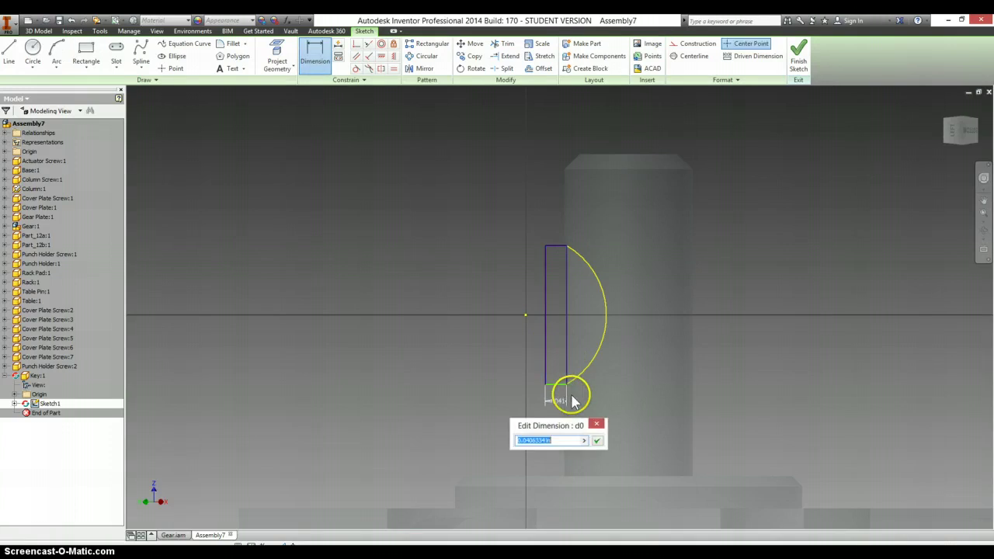
key(Return)
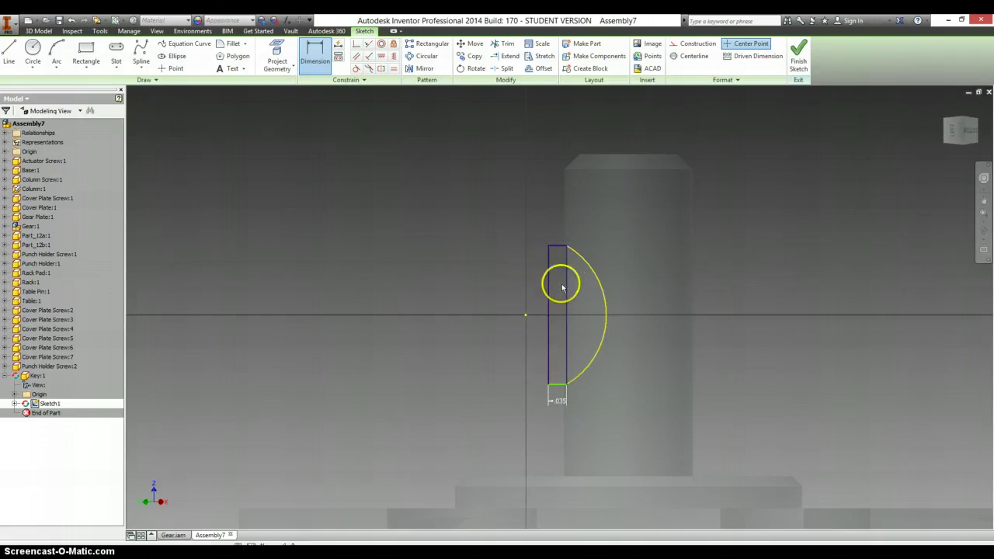
key(e)
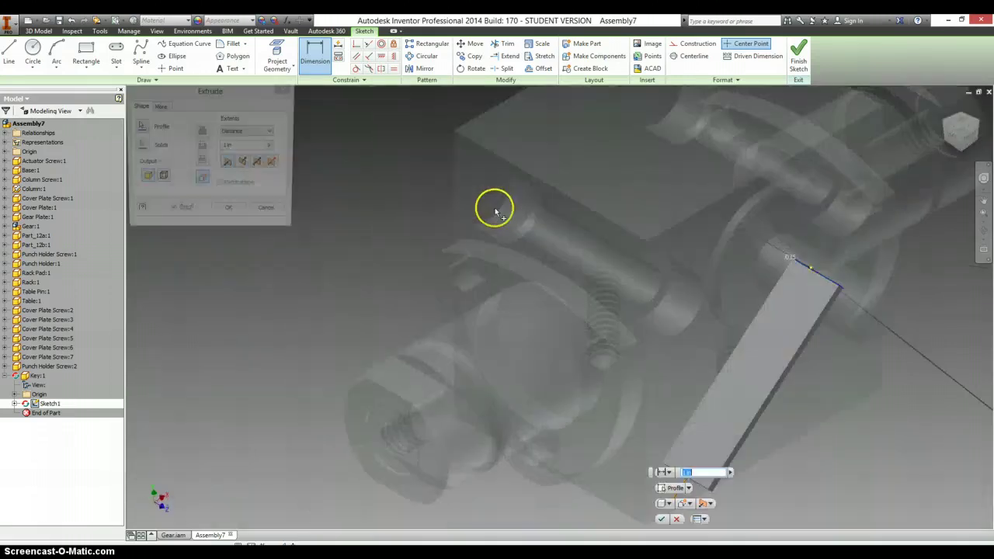
scroll(809, 315, up, 2)
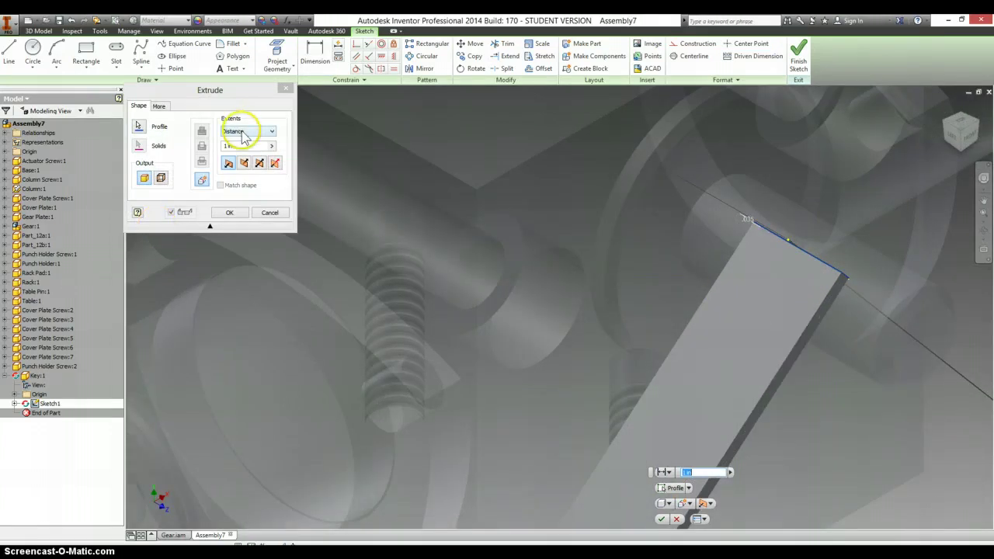
click(269, 212)
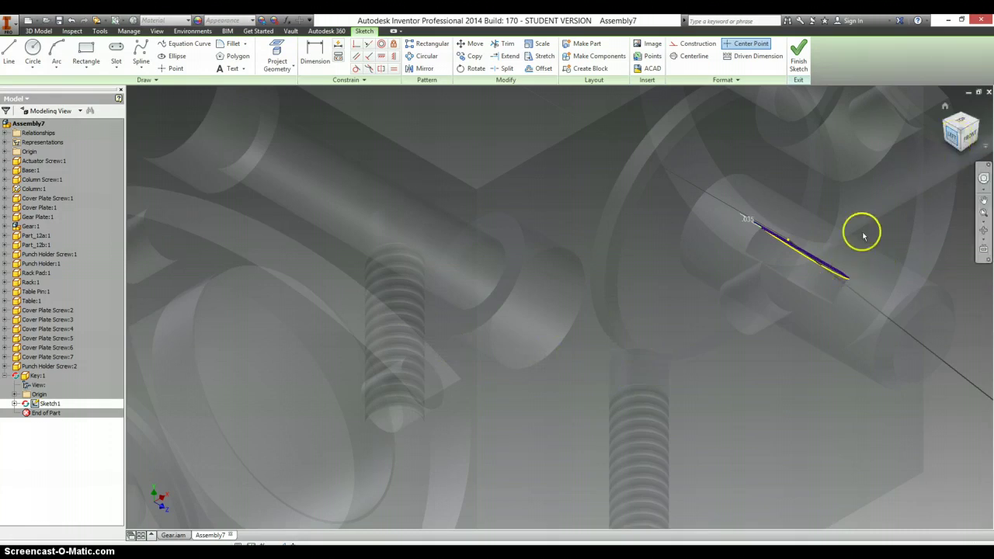
- Try a coincident constraint between the rectangle's corner and the end of the projected arc, and finish the sketch
scroll(836, 251, down, 5)
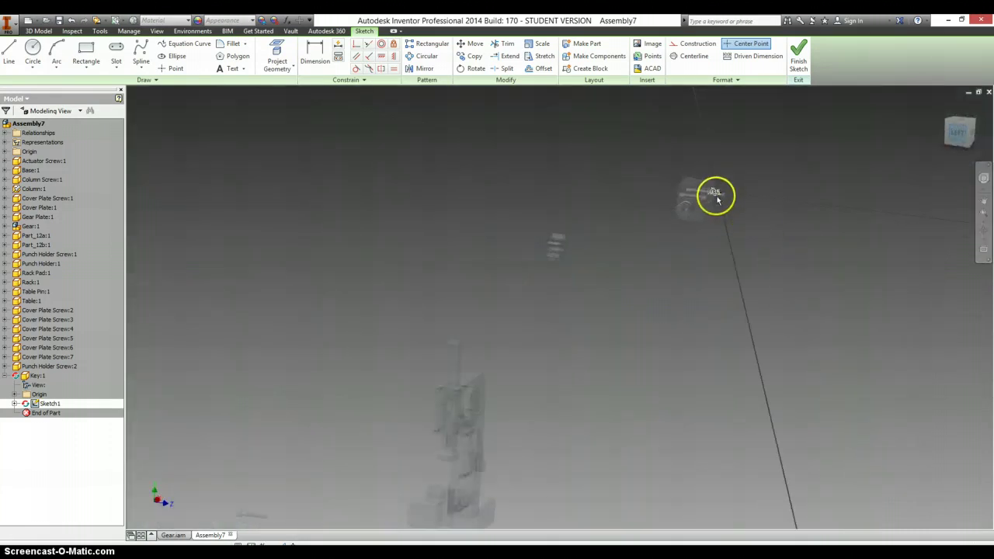
scroll(668, 214, up, 8)
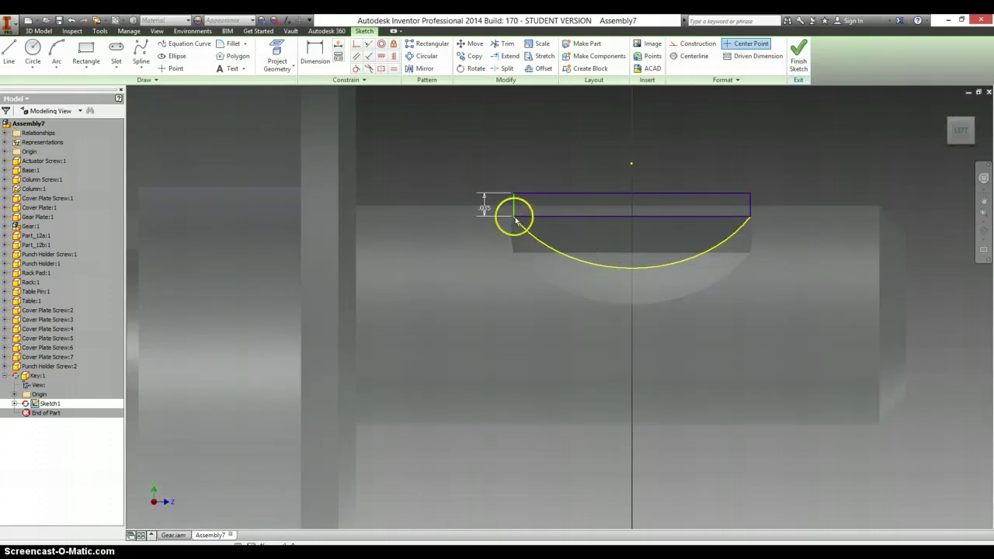
scroll(520, 219, up, 3)
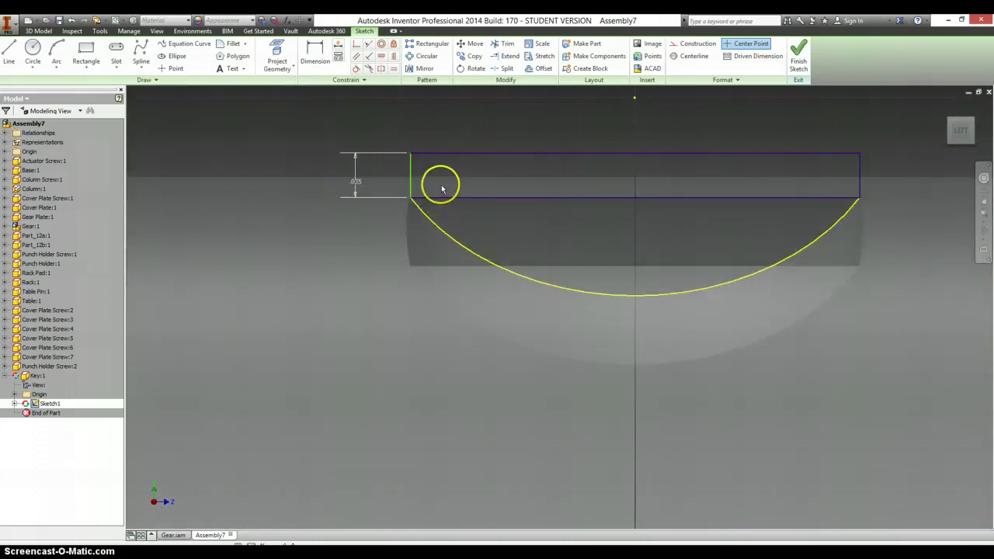
key(c)
click(411, 200)
click(416, 201)
click(227, 111)
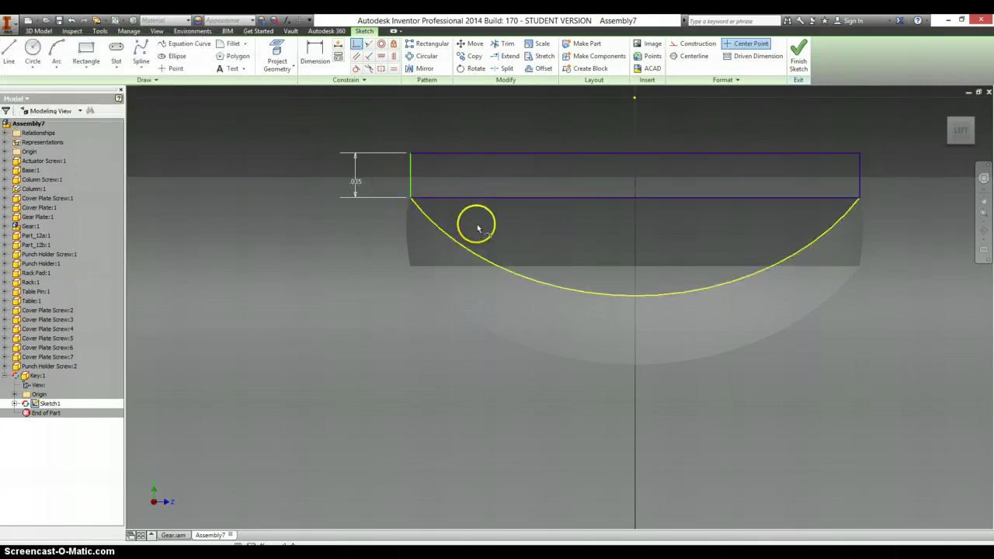
click(276, 53)
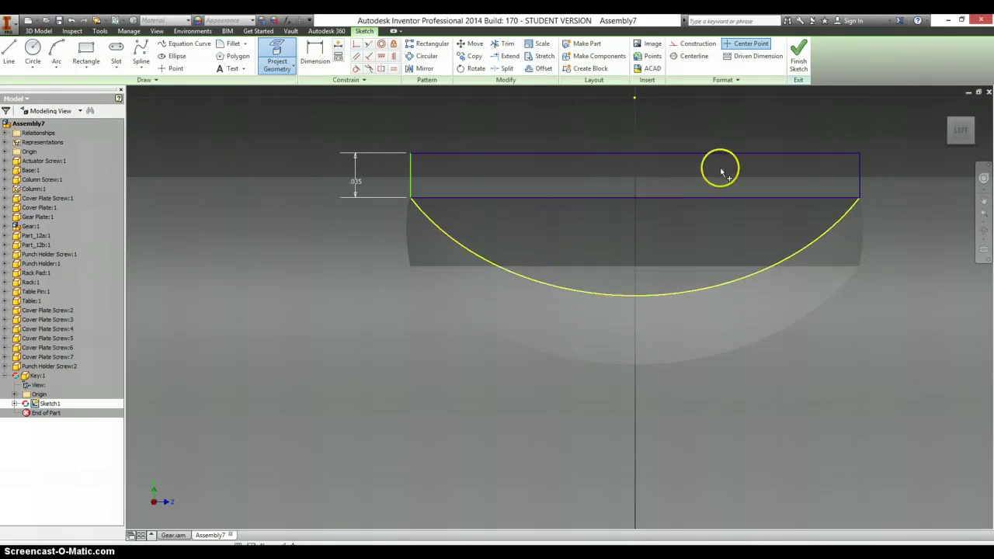
click(801, 51)
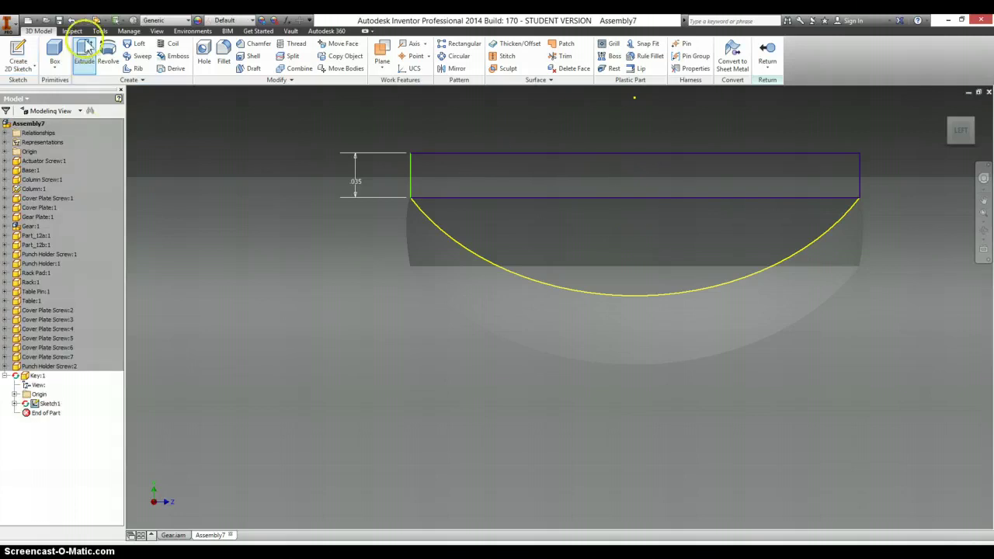
- Extrude the rectangular and curved key profiles with the To extent up to the opposite side of the pin slot, and return to the assembly
click(84, 51)
click(582, 191)
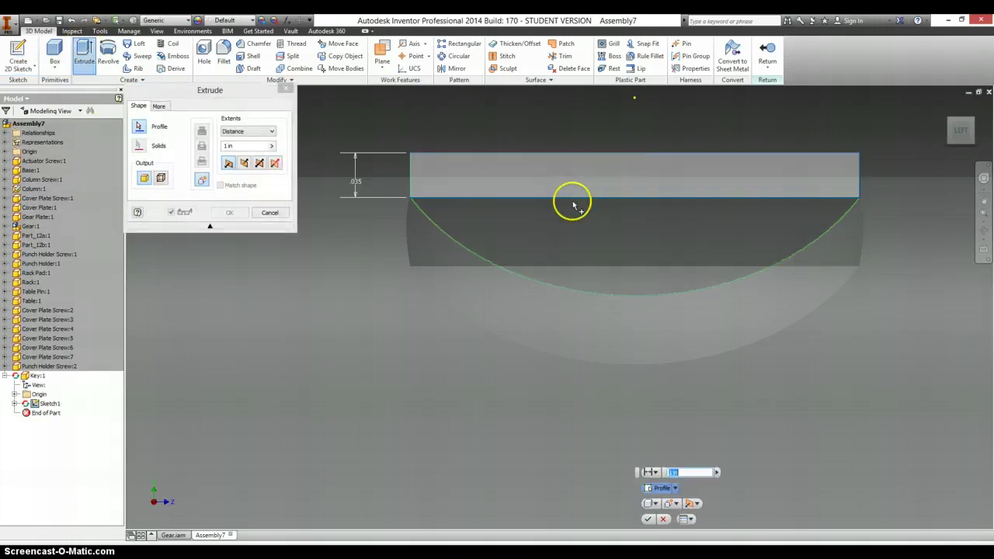
click(674, 211)
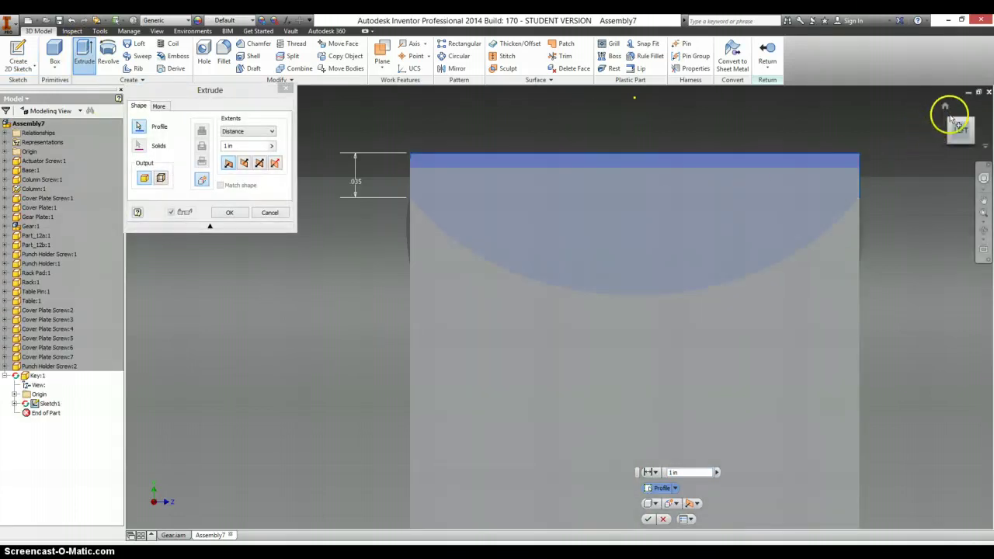
click(945, 105)
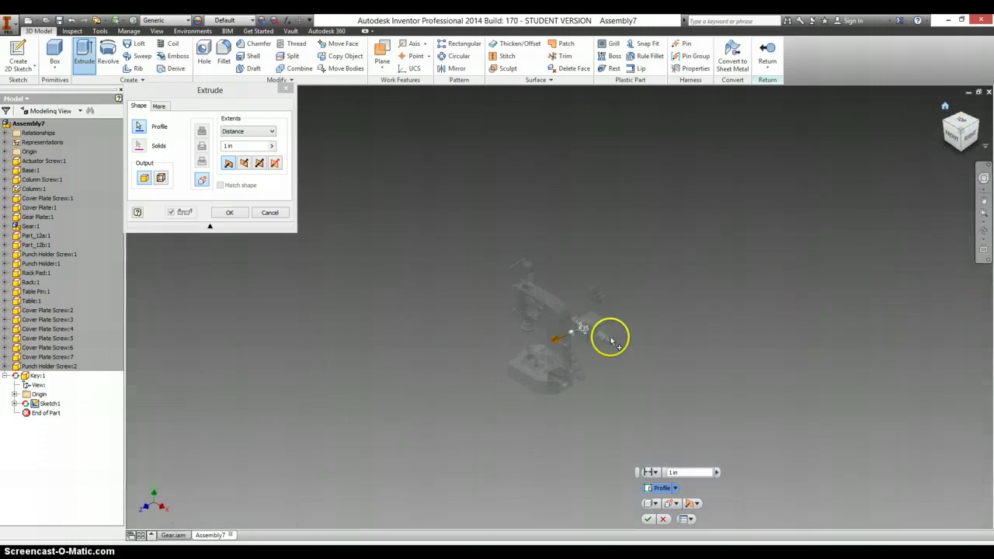
scroll(582, 328, up, 5)
scroll(679, 345, up, 4)
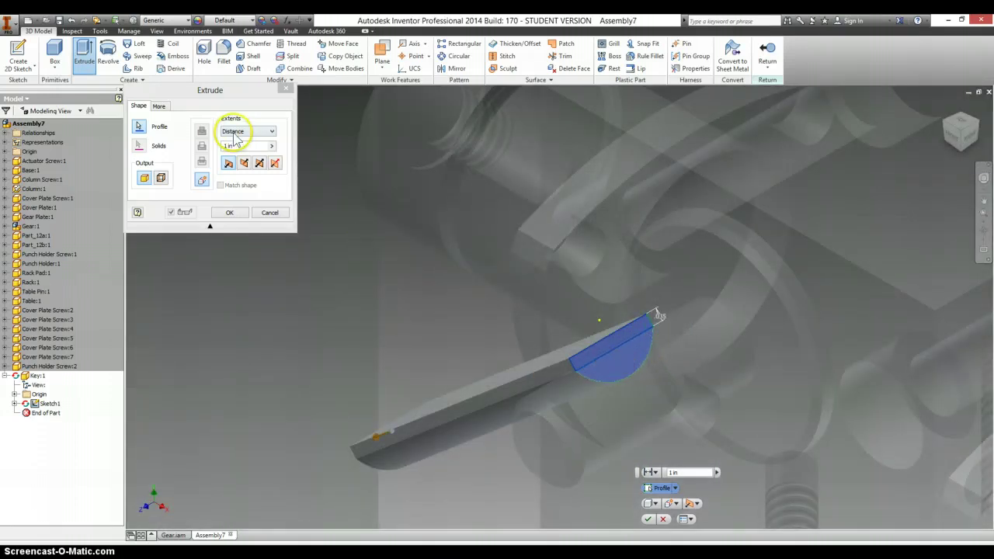
click(243, 132)
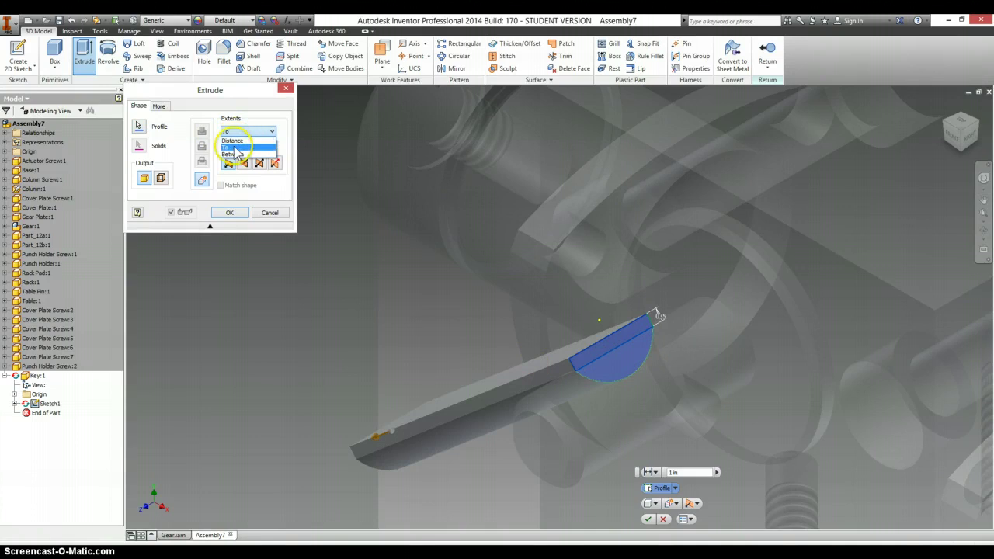
click(234, 148)
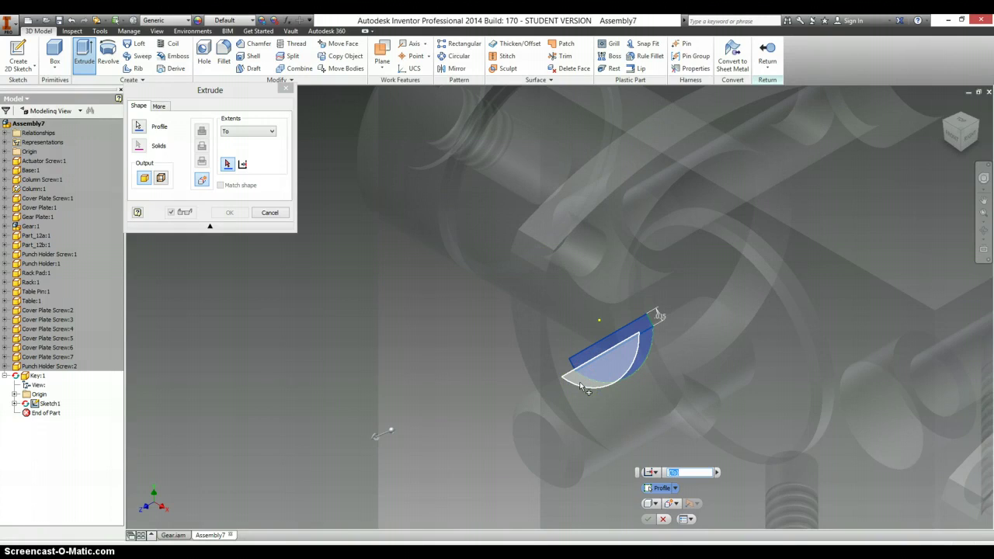
click(579, 381)
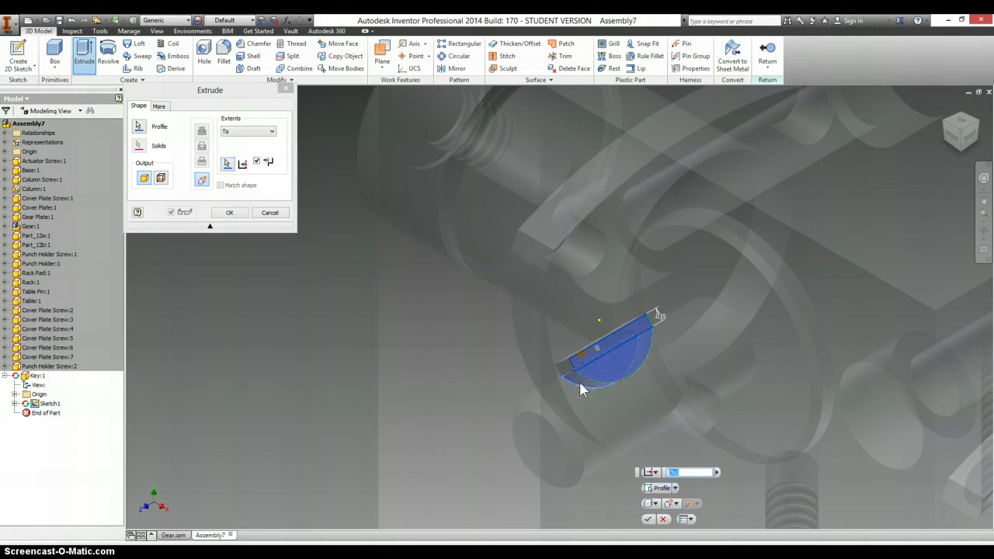
click(231, 213)
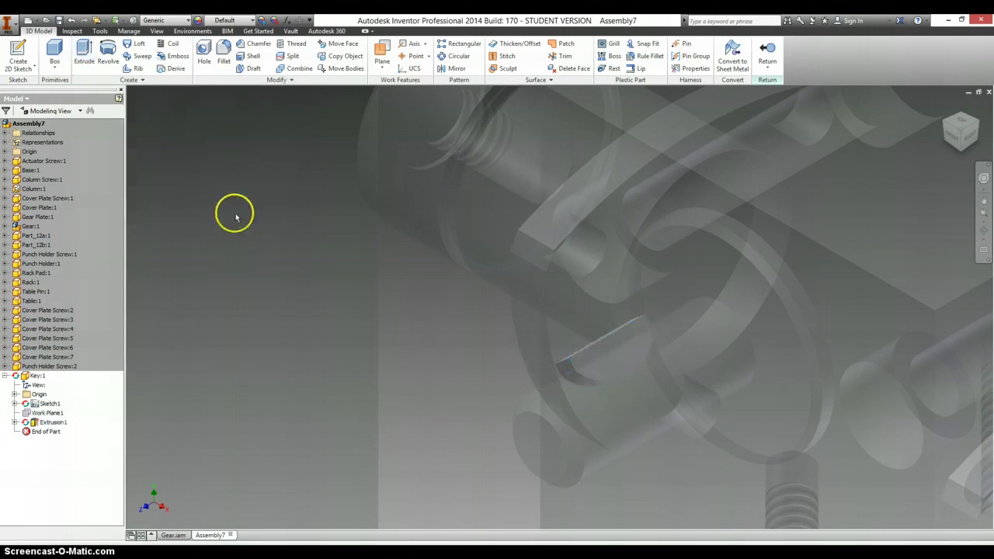
click(766, 48)
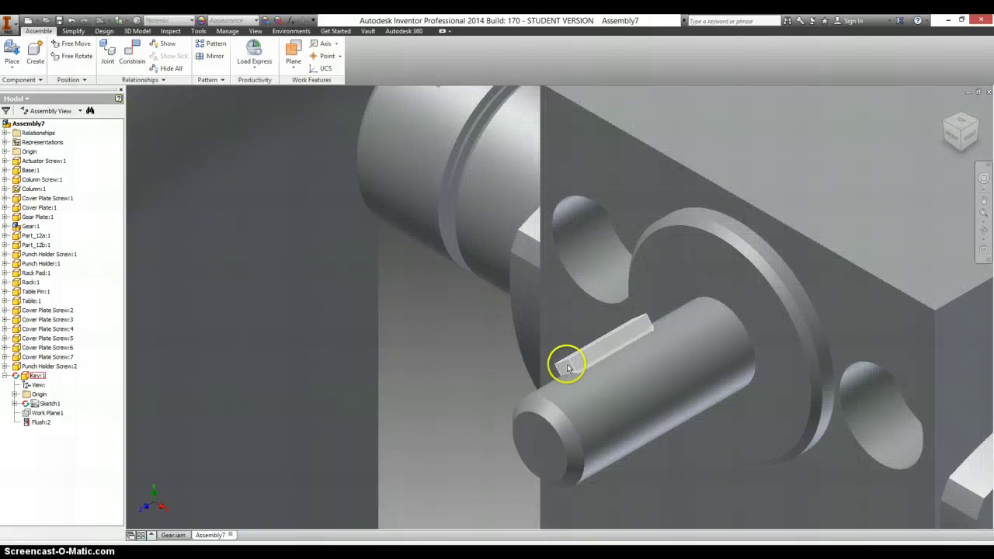
- Move the gear into open space just above the block that carries the slotted pin
click(571, 356)
drag(604, 364, 547, 367)
scroll(311, 319, up, 5)
click(310, 319)
click(409, 176)
scroll(419, 175, up, 5)
click(559, 206)
drag(558, 205, 572, 230)
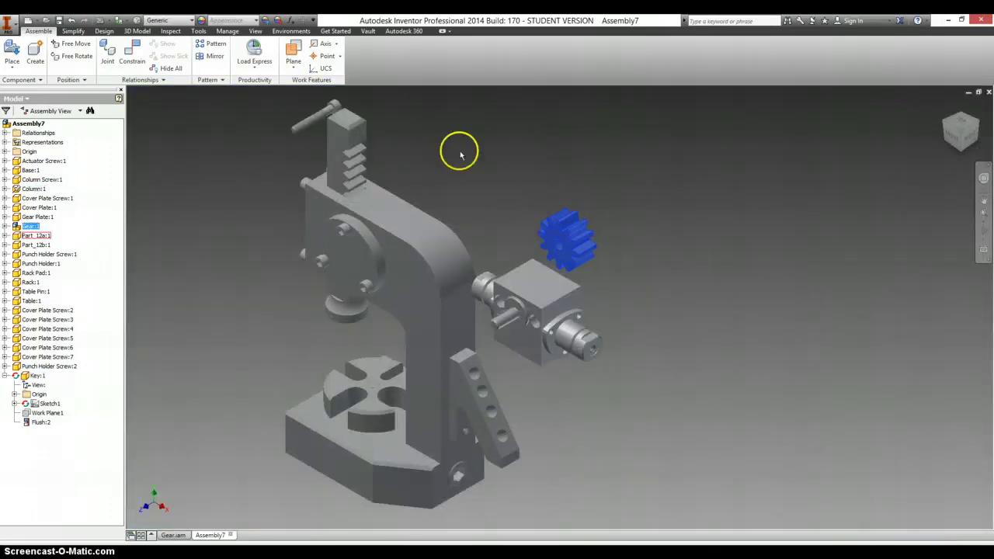
- Apply a mate constraint with a 0.000 in offset that seats the gear against the pin side of the block
click(132, 54)
scroll(568, 247, down, 5)
click(566, 264)
click(413, 471)
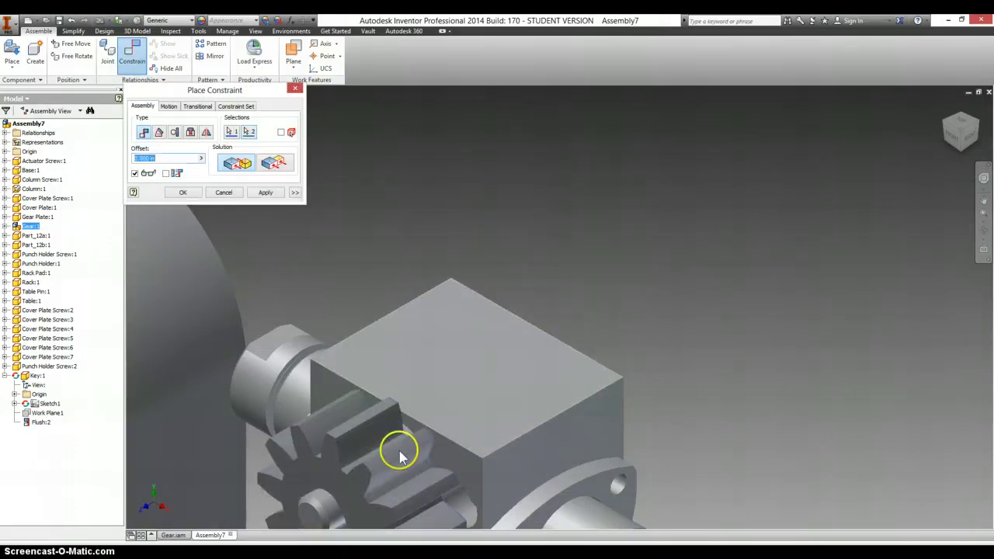
middle_drag(399, 457, 533, 281)
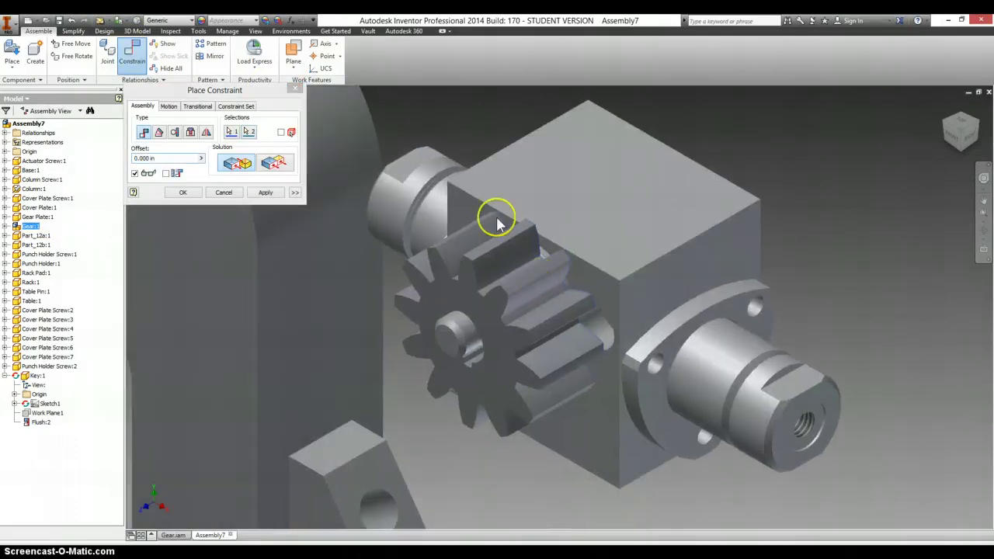
click(266, 194)
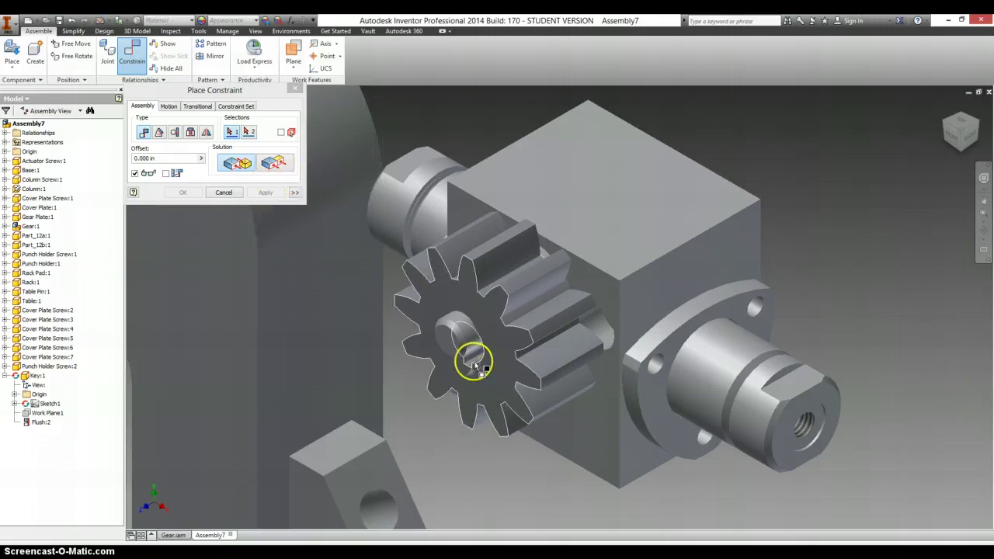
- Mate the pin's axis to the axis of the gear's bore with a 0.000 in offset and finish constraining
scroll(466, 345, up, 5)
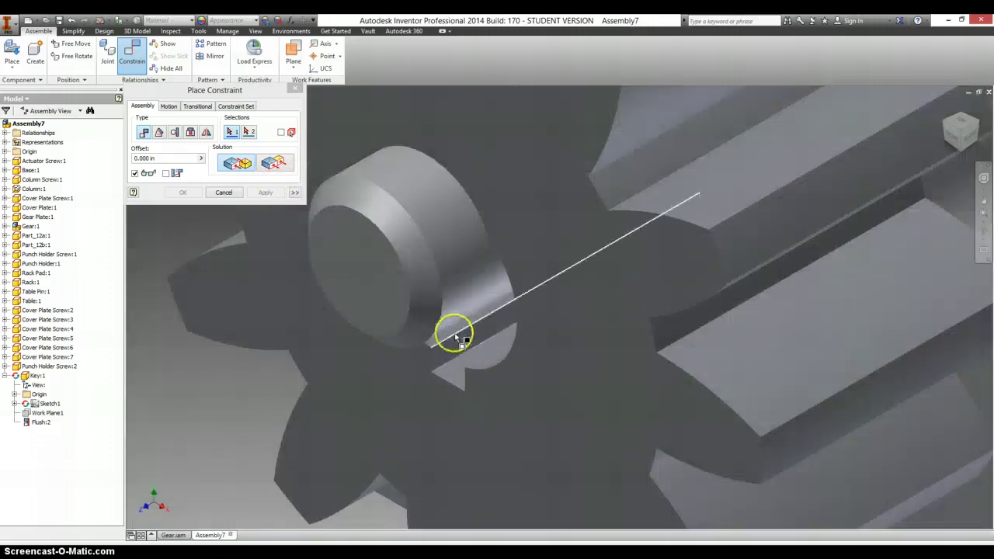
click(463, 285)
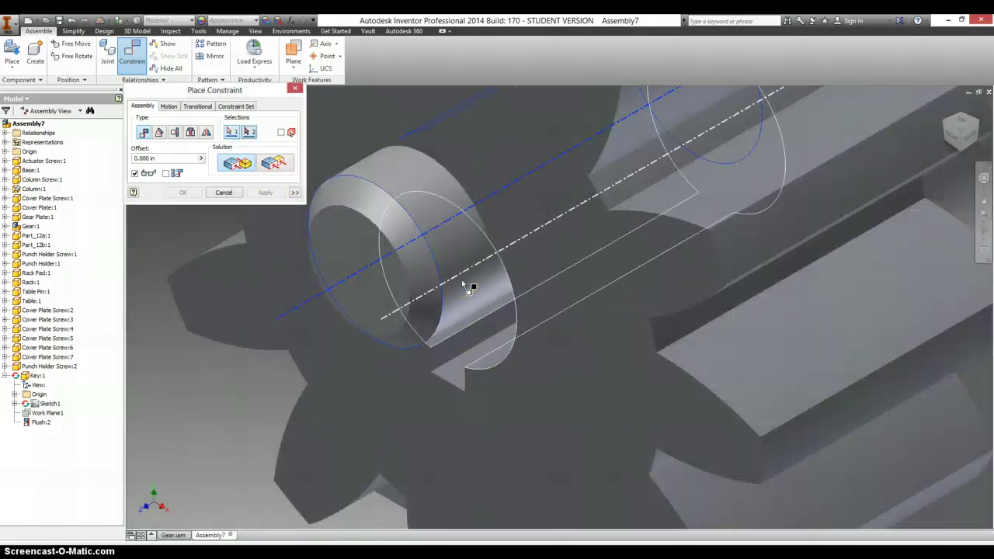
click(499, 364)
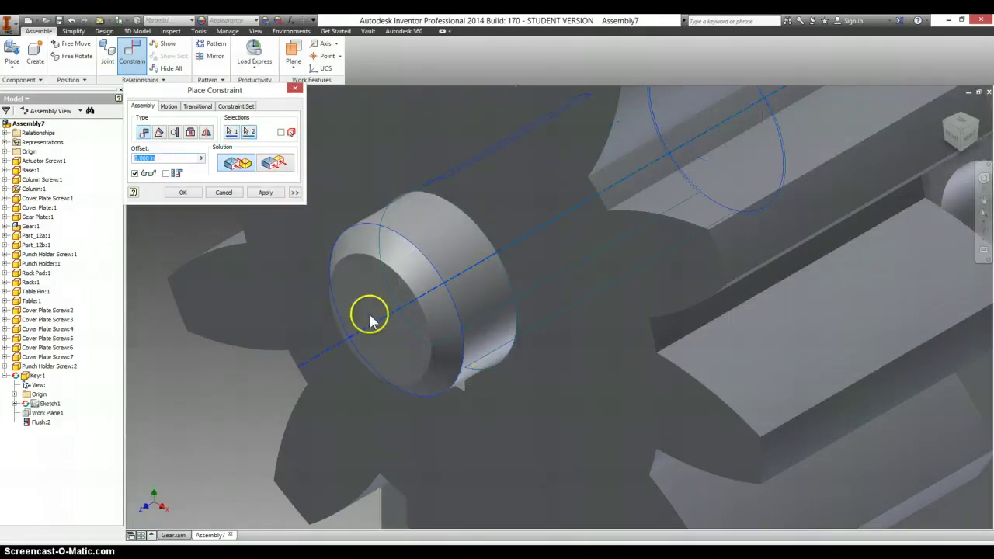
click(264, 193)
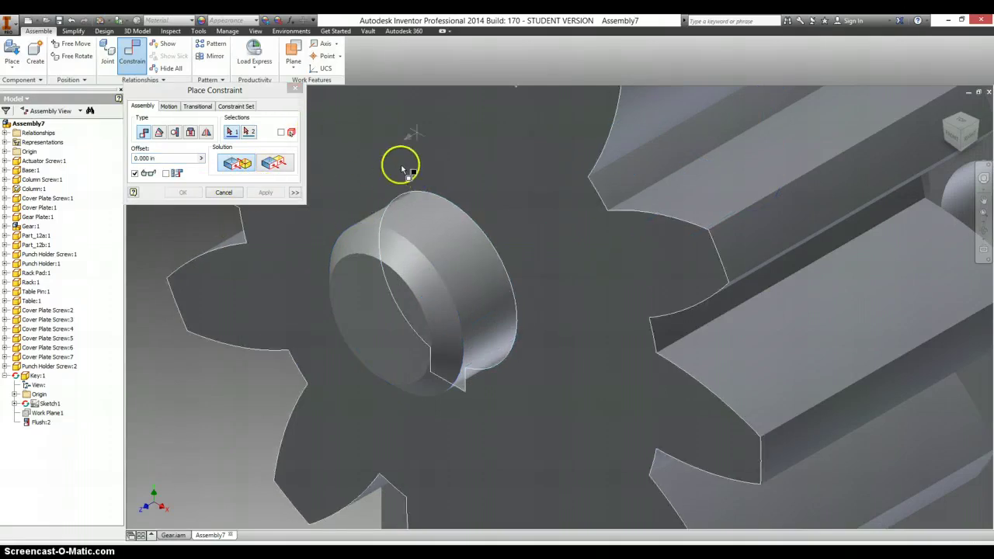
click(293, 88)
- Rotate the gear around the pin so its keyway sits near the key and the side faces of both can be selected
click(561, 337)
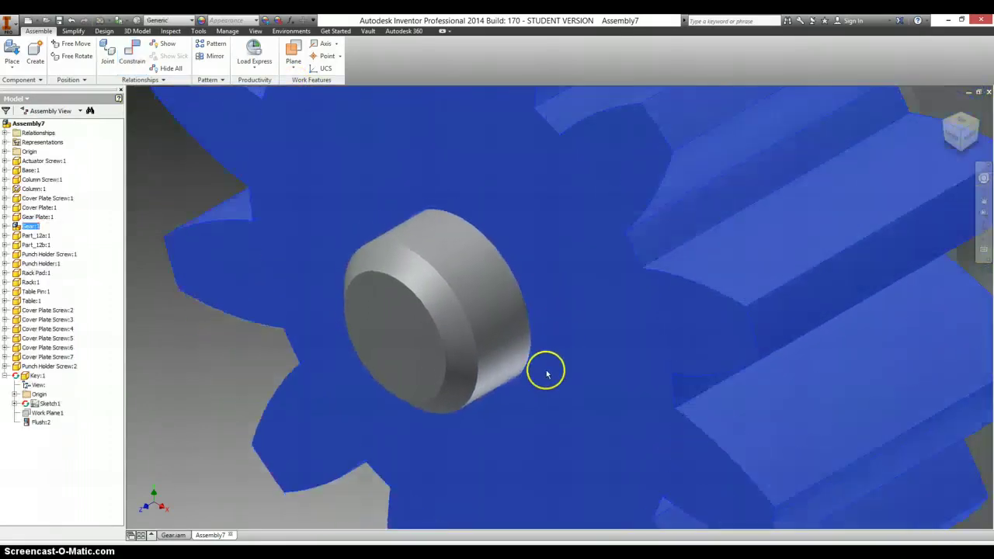
drag(533, 380, 349, 413)
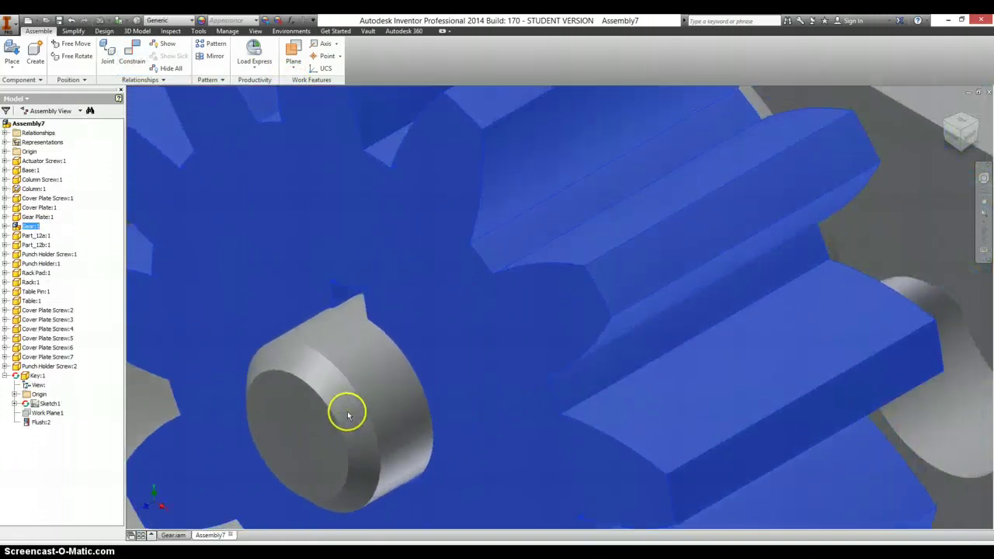
scroll(532, 347, up, 5)
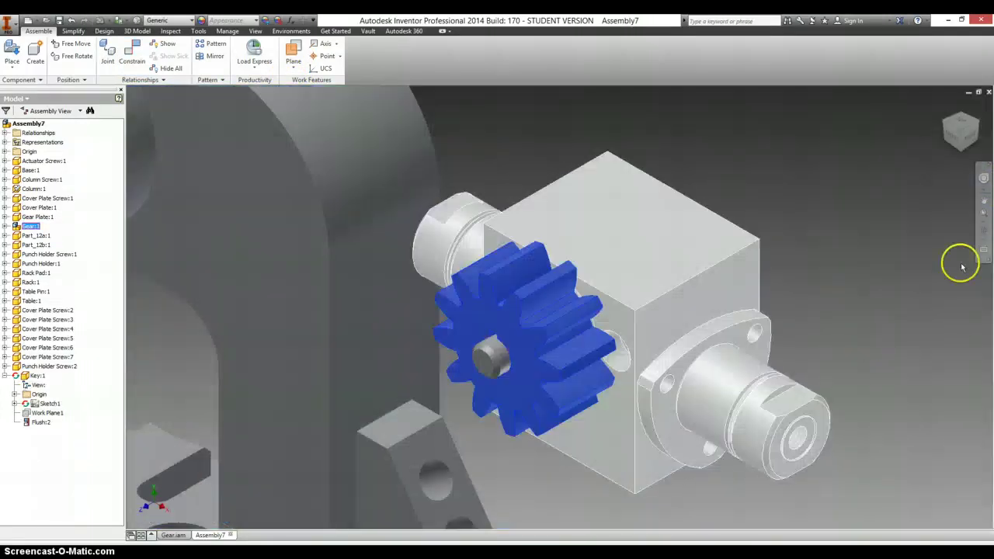
click(983, 180)
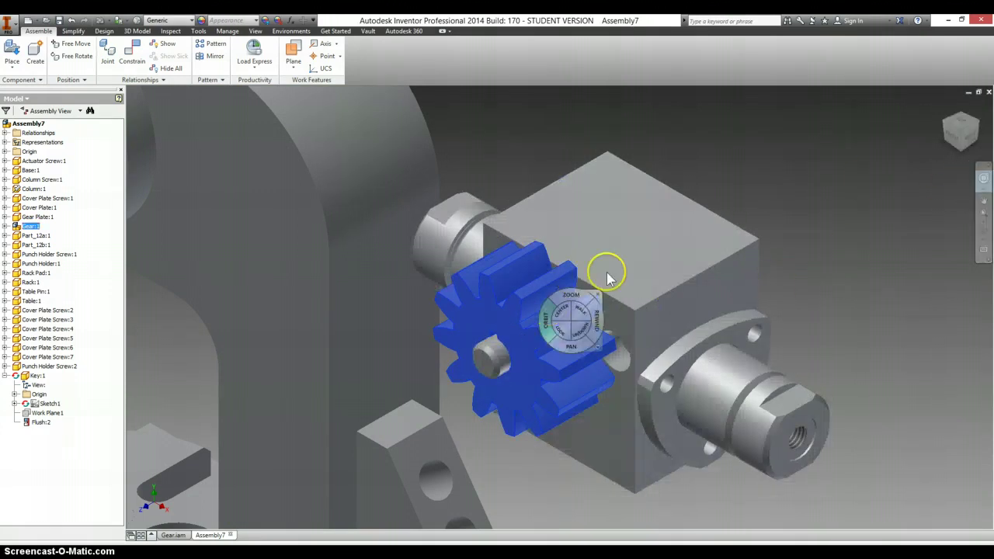
drag(604, 275, 646, 264)
scroll(501, 322, down, 2)
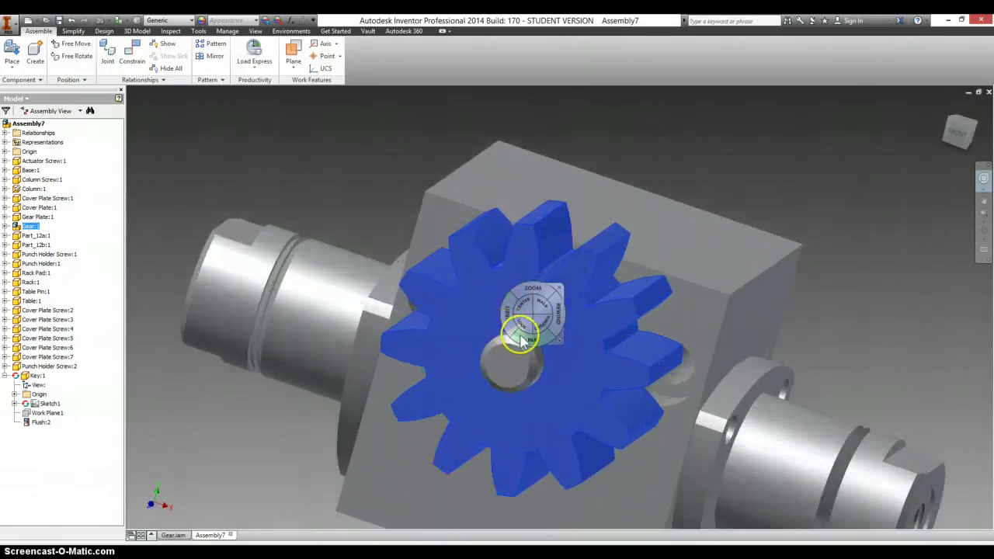
scroll(522, 341, down, 1)
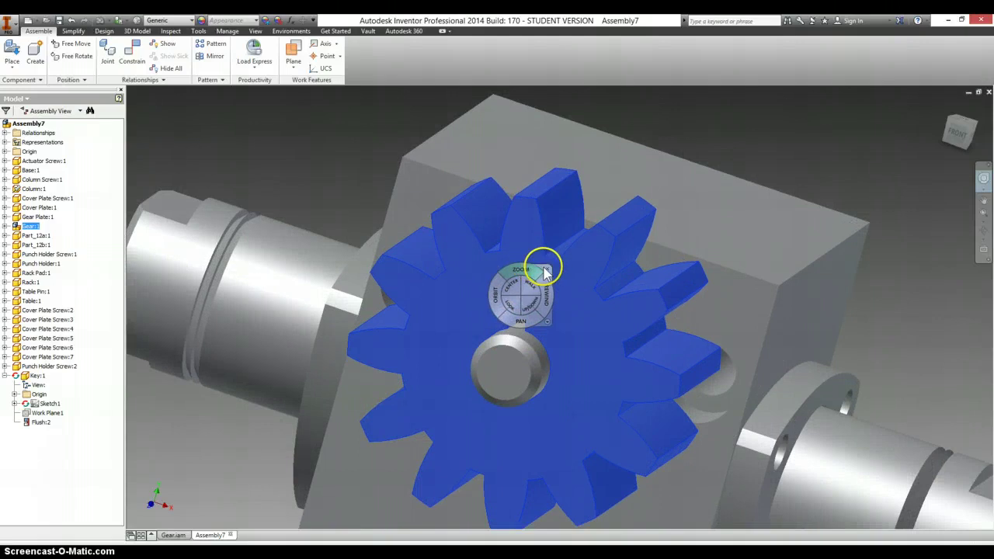
click(547, 268)
drag(517, 304, 506, 298)
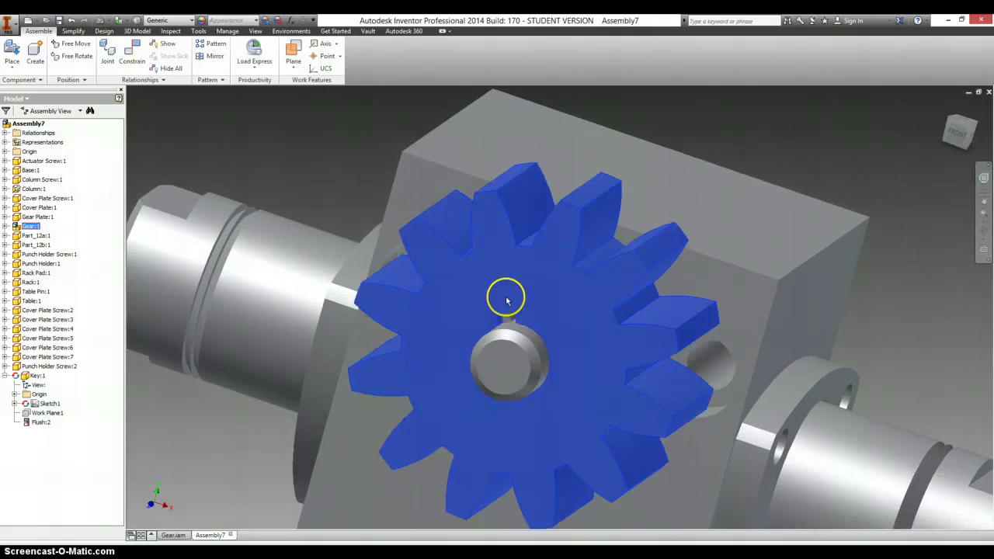
- Mate the key's side face to the matching side face of the gear's keyway with a 0.000 in offset
click(132, 54)
scroll(514, 310, down, 4)
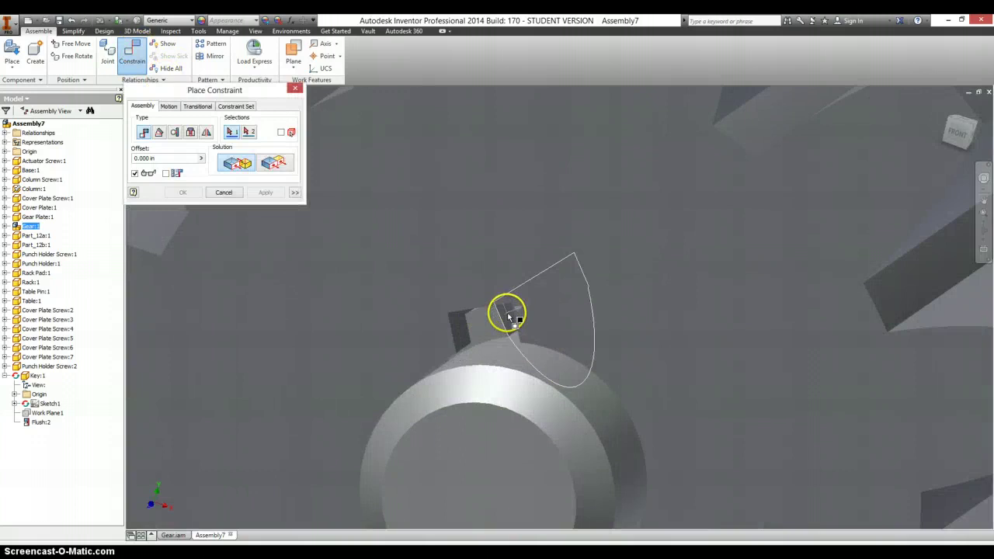
click(506, 313)
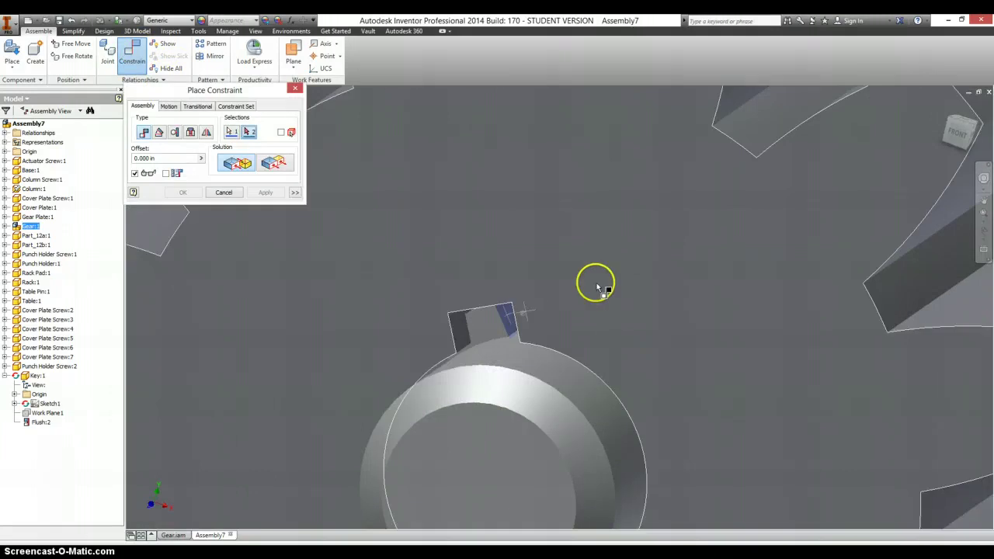
click(952, 121)
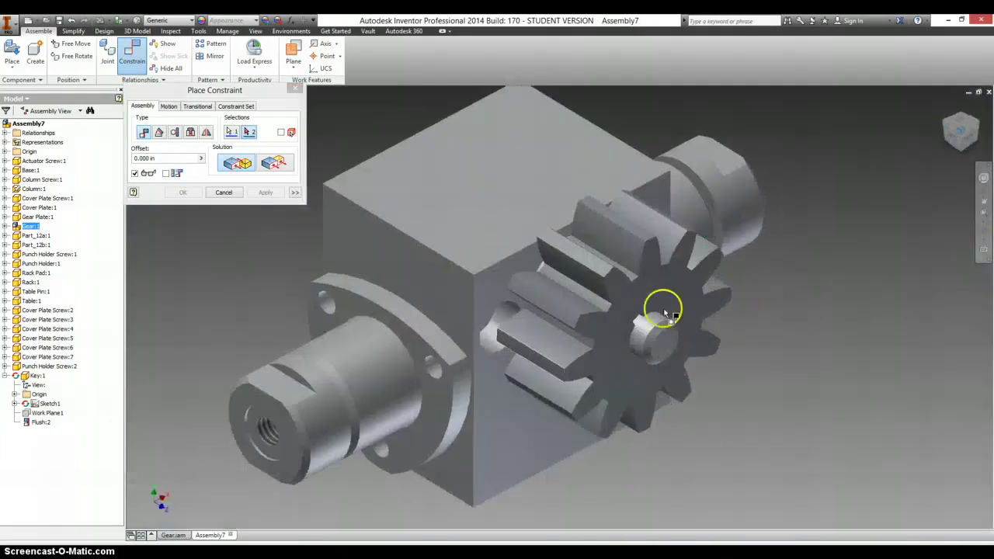
scroll(594, 318, down, 5)
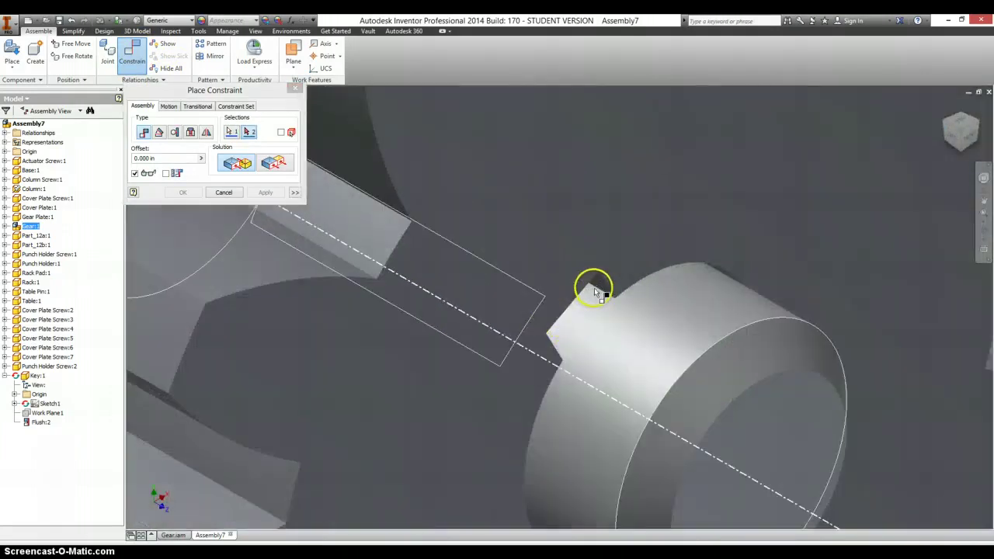
click(596, 287)
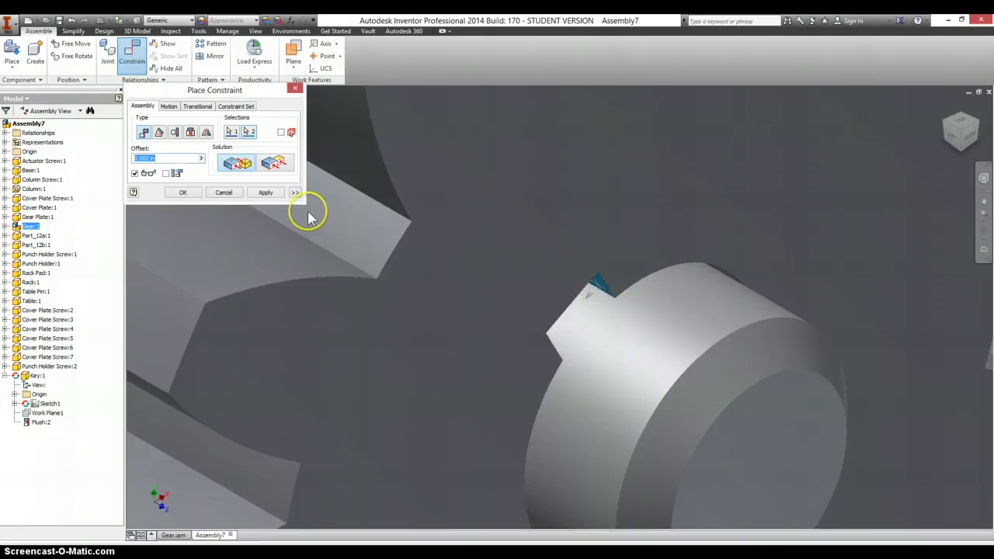
click(265, 192)
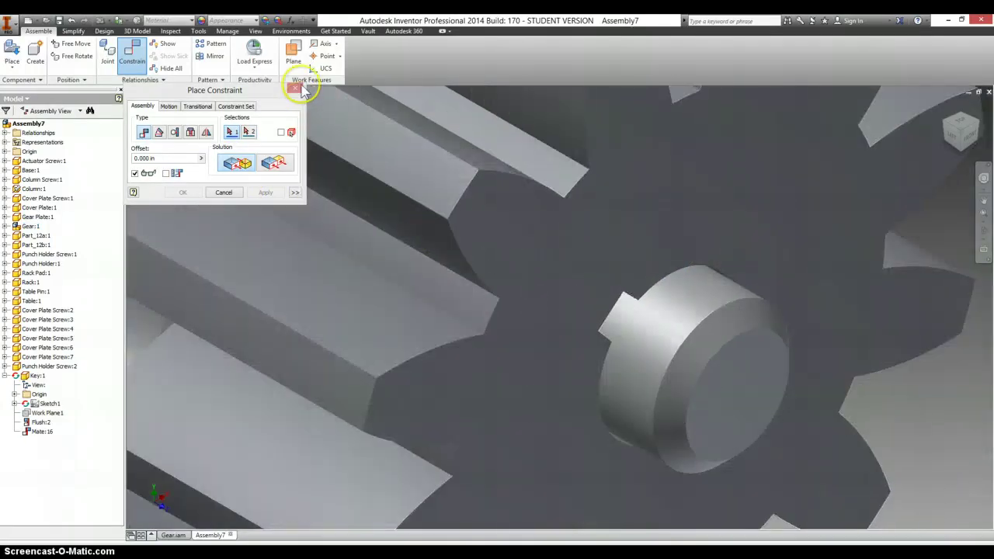
click(295, 90)
scroll(589, 260, down, 8)
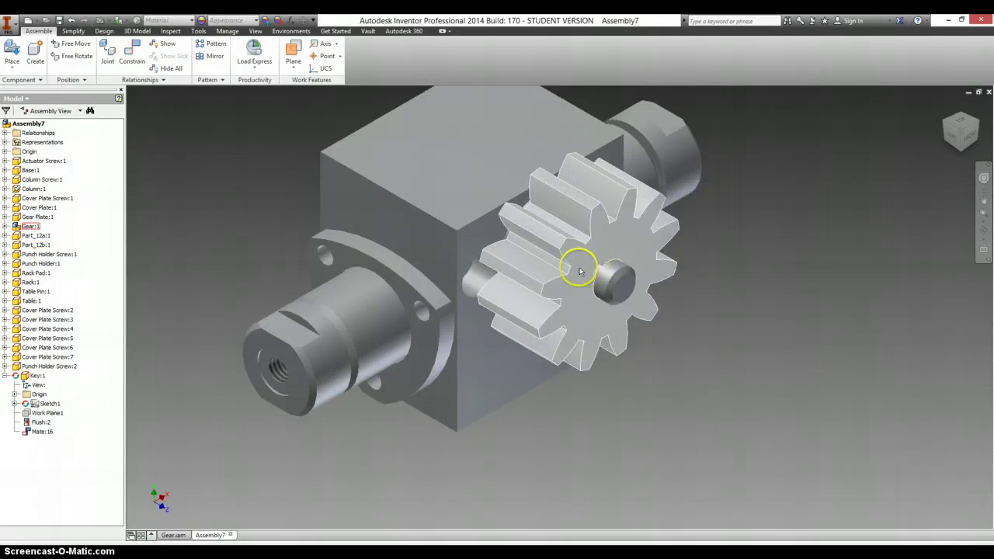
click(946, 124)
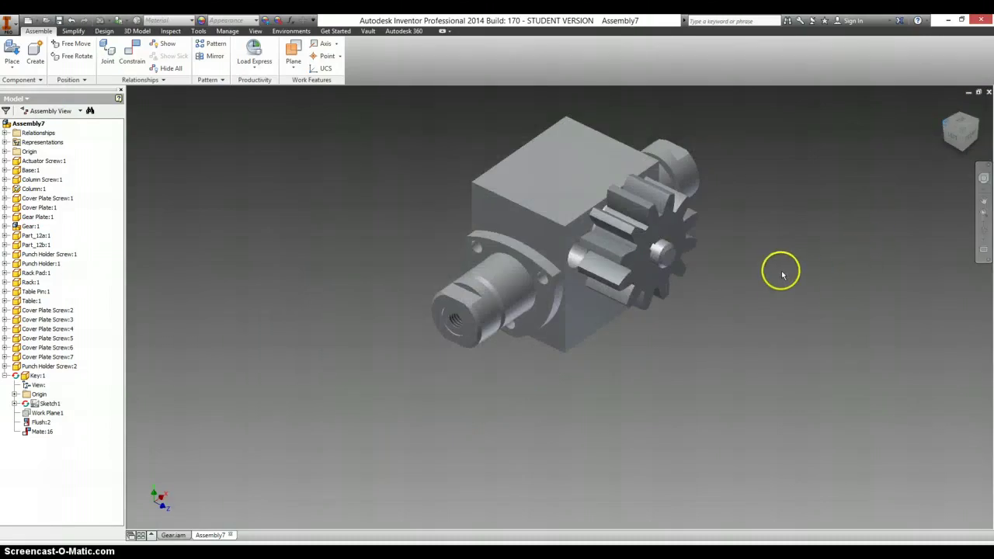
scroll(551, 357, up, 4)
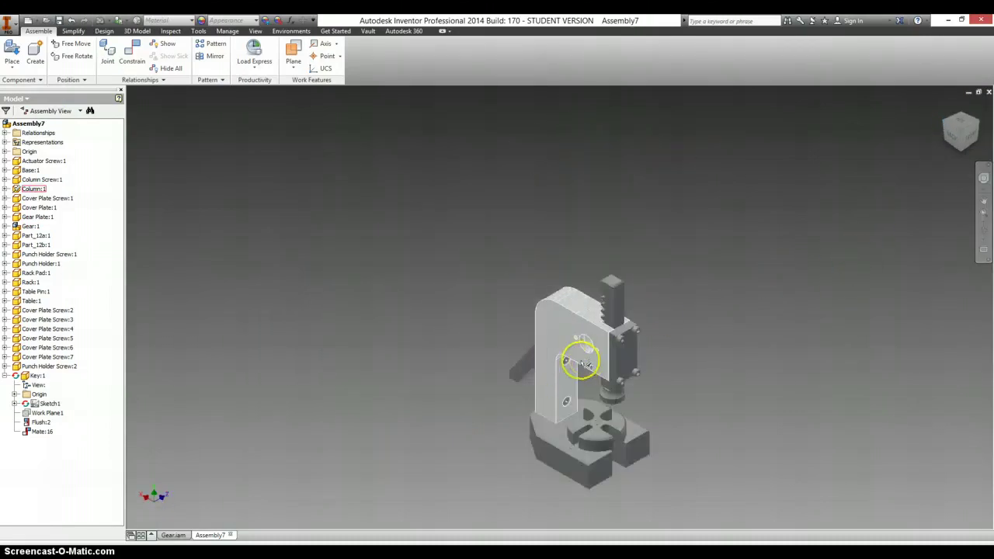
scroll(594, 345, up, 3)
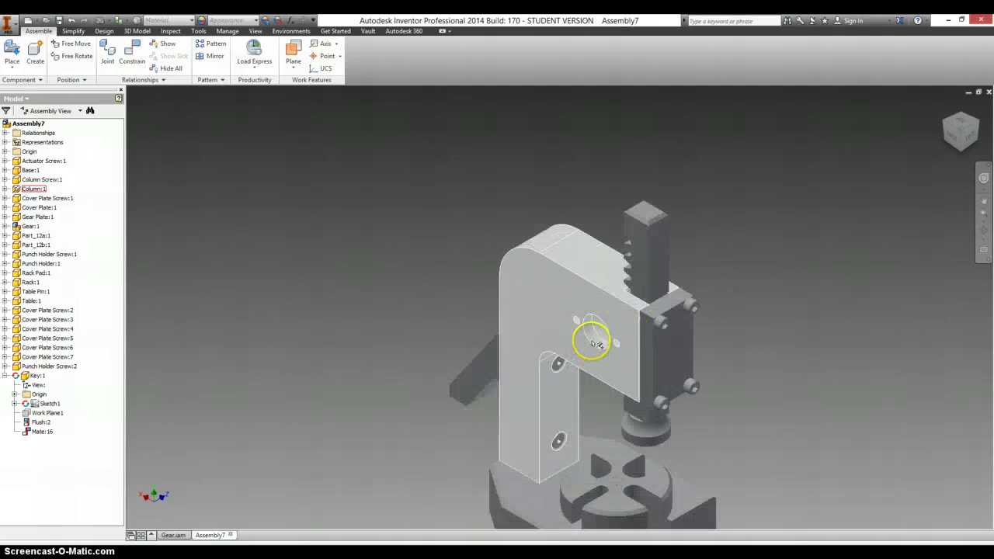
scroll(569, 257, down, 5)
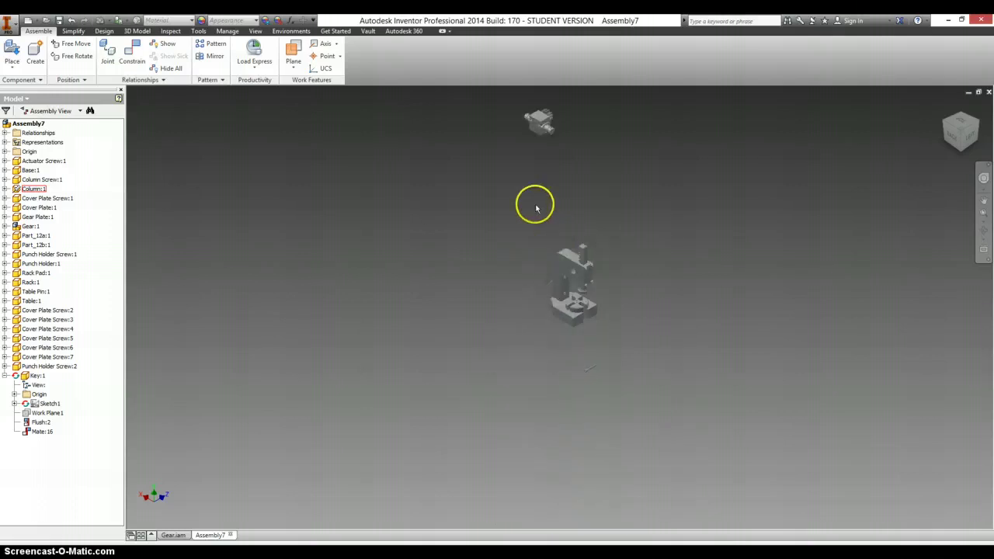
- Move the gear and pin block down beside the press so its mounting holes can be selected
drag(544, 136, 512, 309)
scroll(531, 312, up, 5)
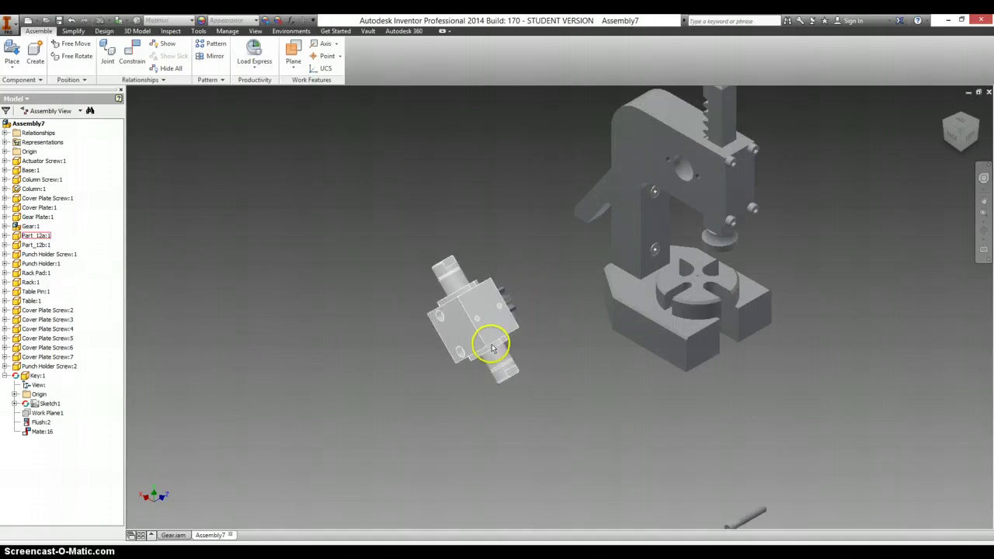
drag(420, 366, 435, 298)
- Mate the axis of one block mounting hole to the small hole beside the column's large bore with a 0.000 in offset
click(132, 56)
scroll(406, 324, up, 3)
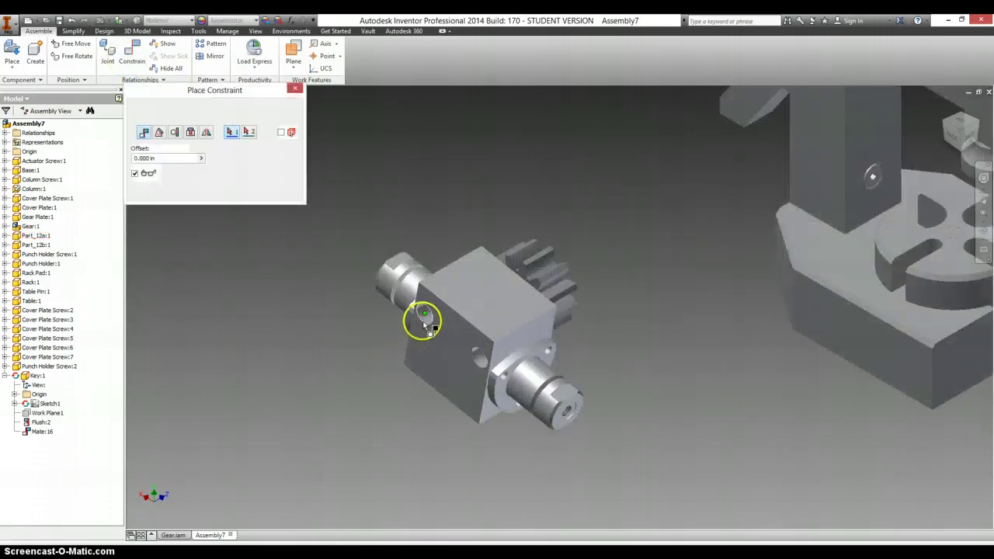
click(427, 314)
scroll(825, 133, down, 2)
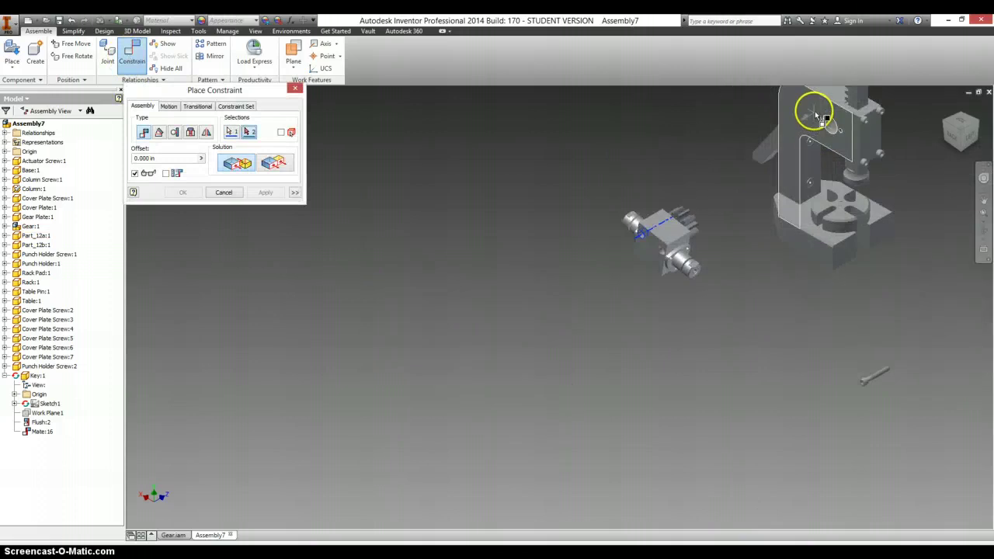
scroll(819, 116, up, 4)
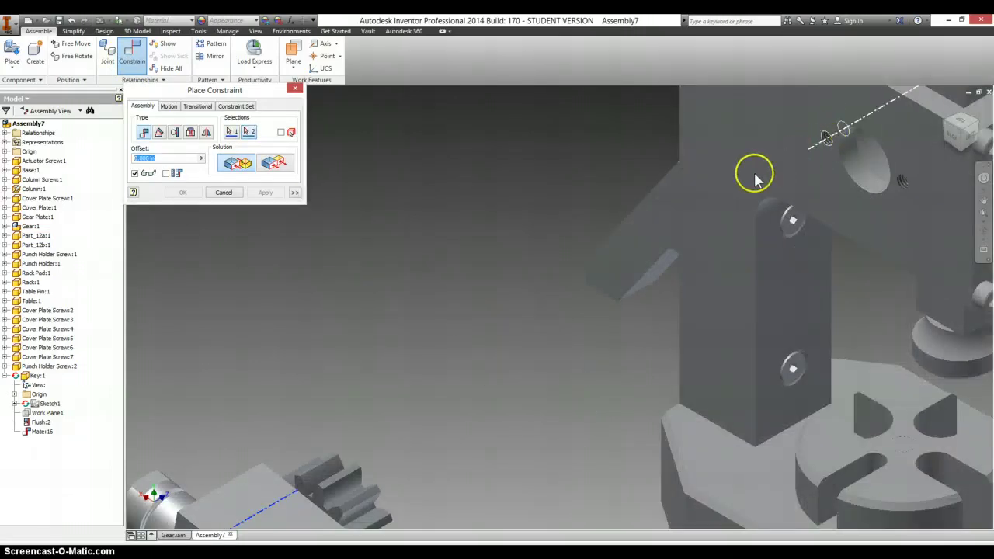
click(704, 186)
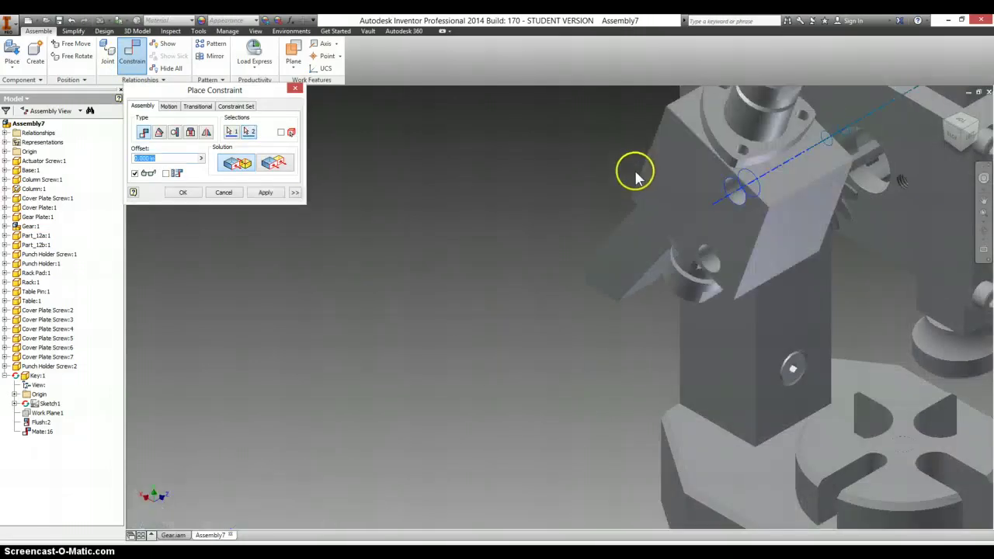
click(265, 193)
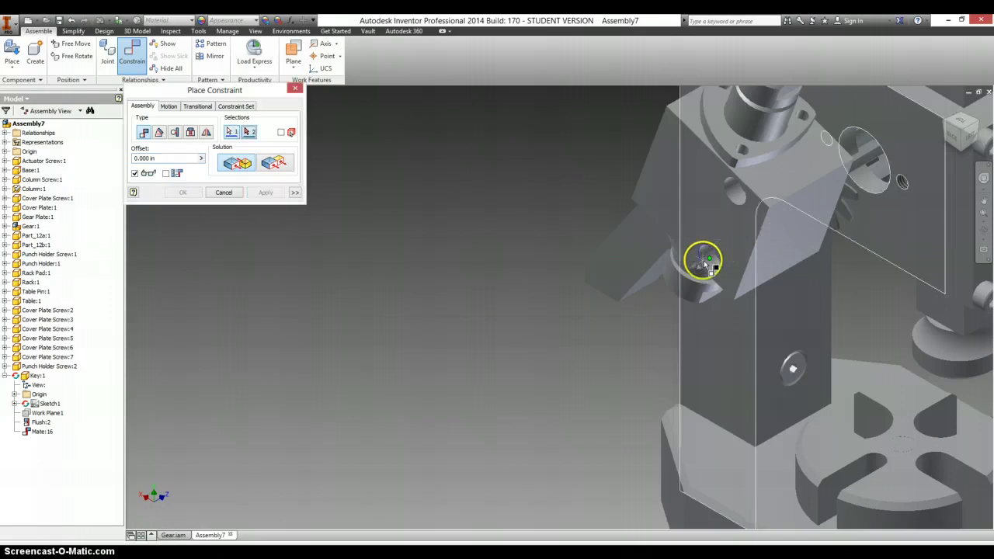
click(226, 194)
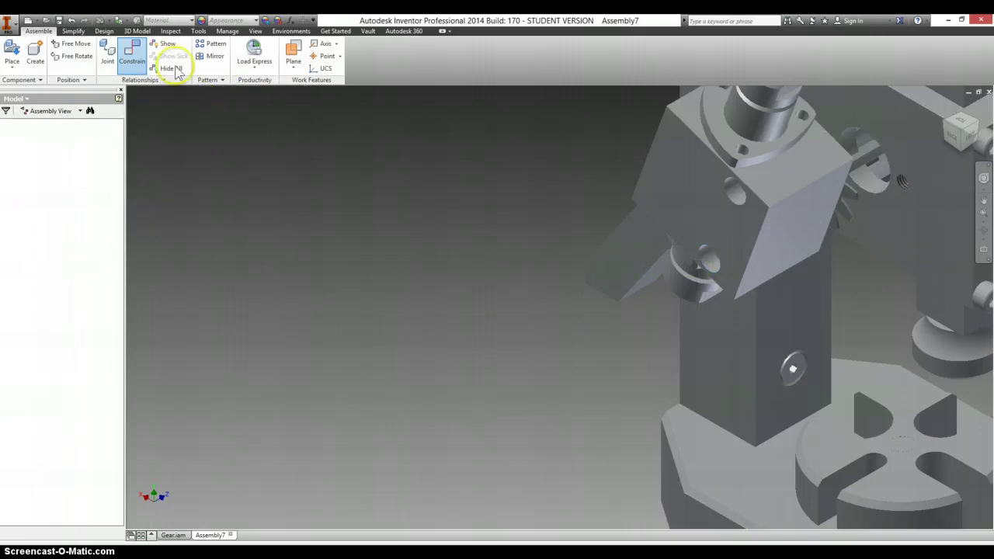
- Mate the axis of the block's second mounting hole to the threaded hole across the column's large bore with a 0.000 in offset
click(132, 54)
click(705, 251)
click(906, 185)
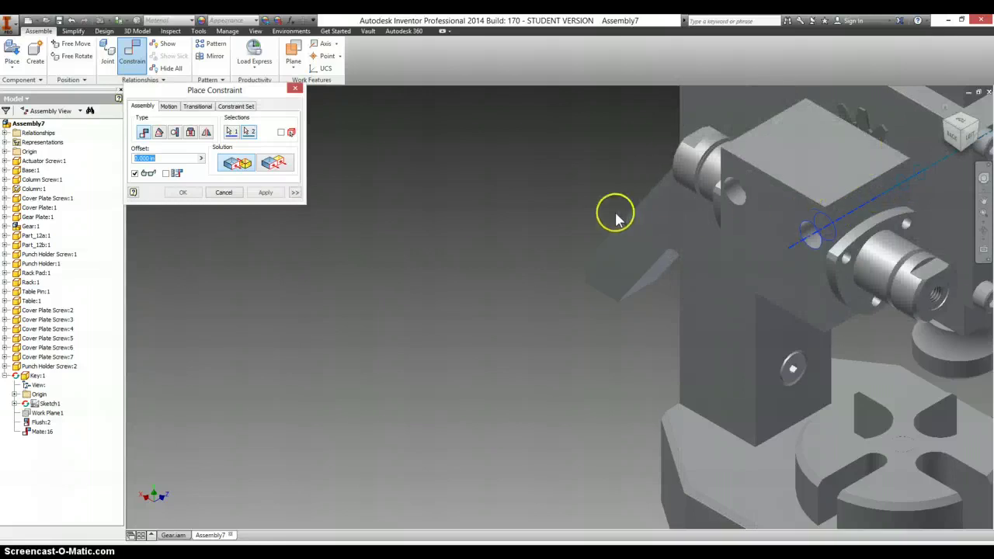
click(266, 192)
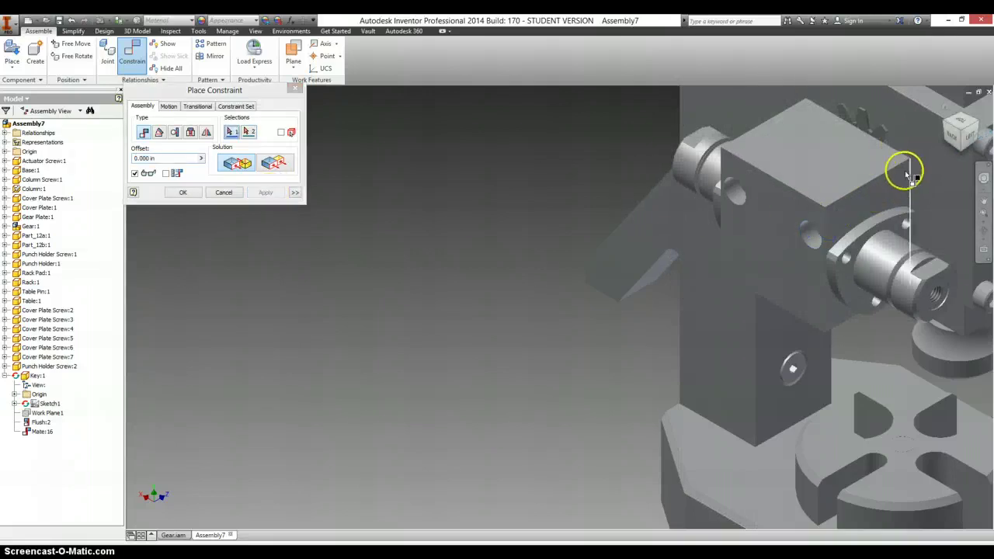
- Select the column's side face as the first mate selection and turn the model to reach the block's facing side
scroll(892, 154, down, 3)
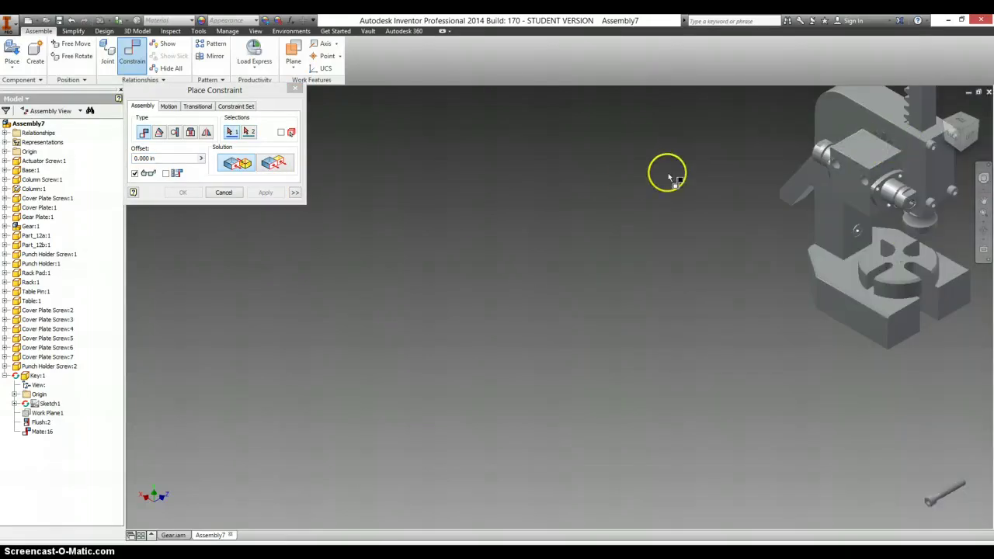
middle_drag(634, 180, 452, 243)
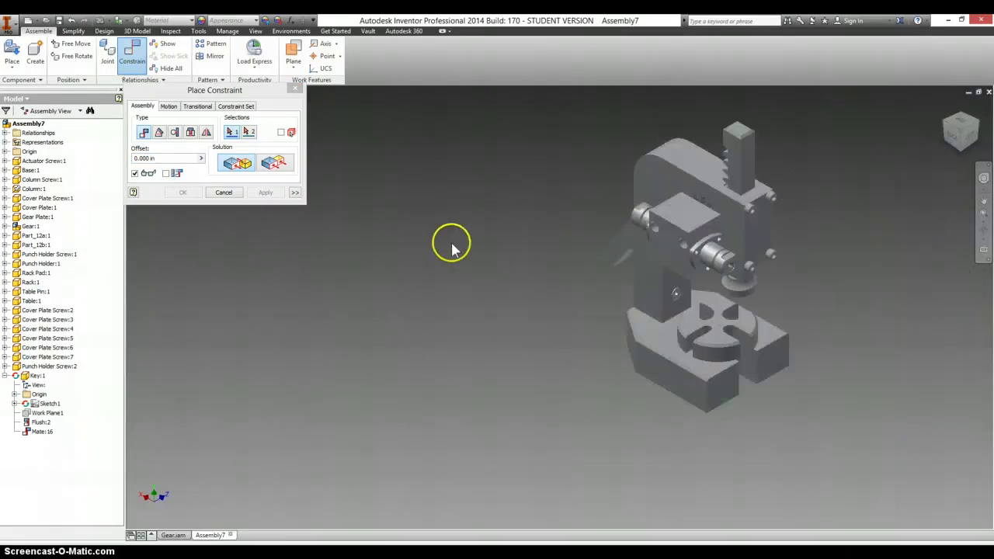
click(723, 202)
click(975, 124)
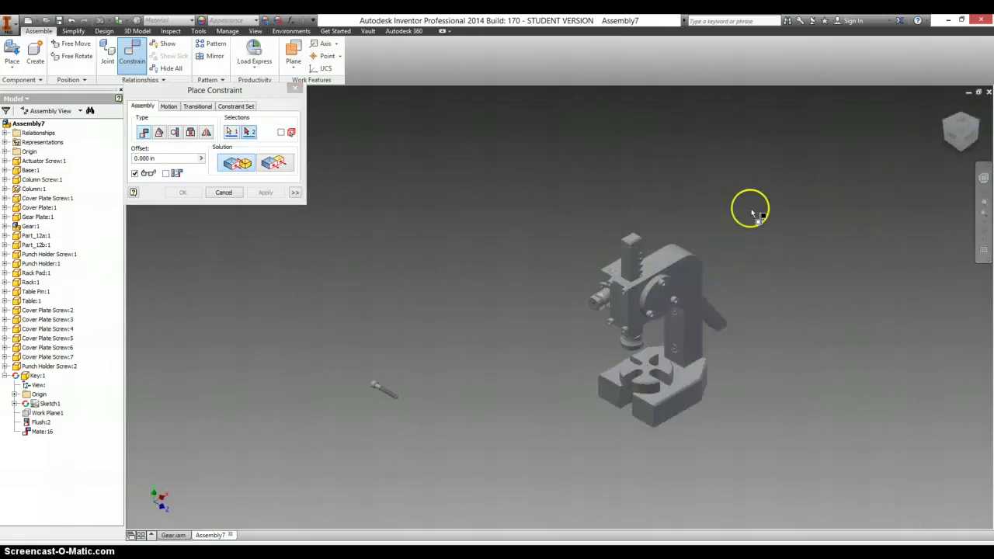
click(953, 122)
scroll(567, 231, down, 10)
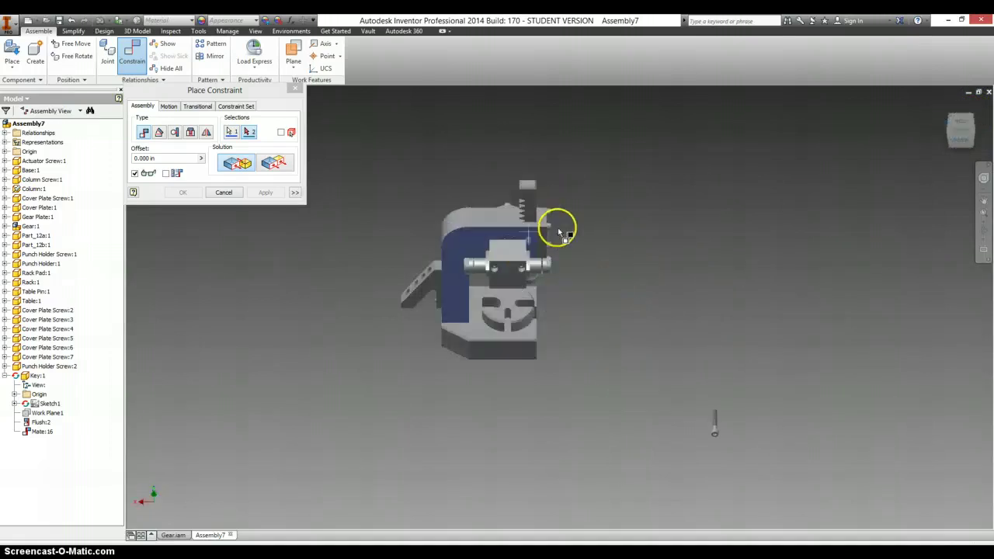